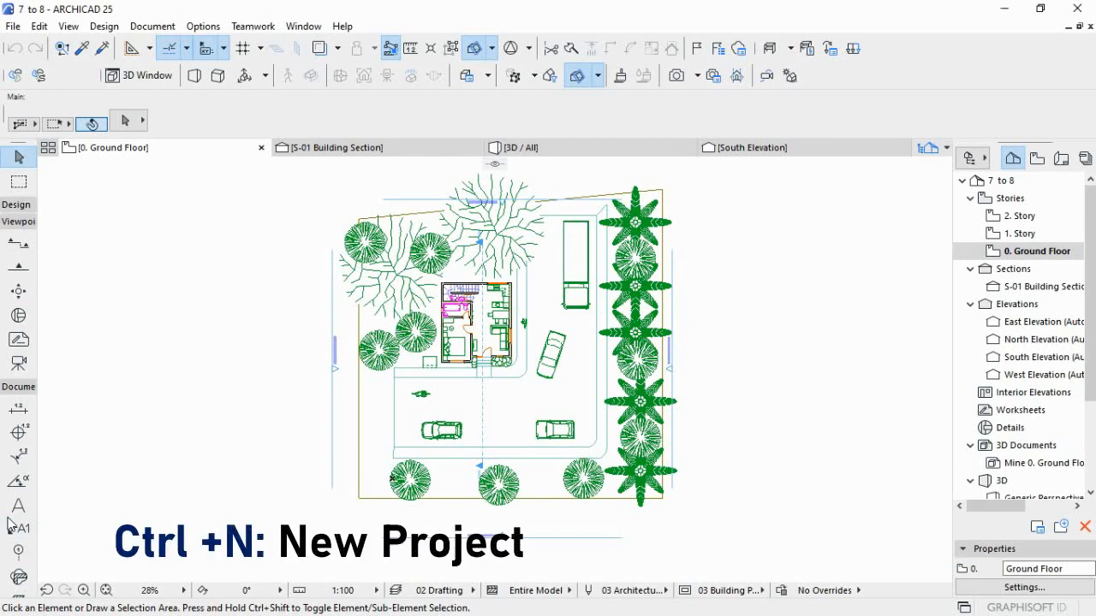
# - View the New Project options and browse the Desktop folders for an existing project, without creating or opening one
pyautogui.hotkey('ctrl', 'n')
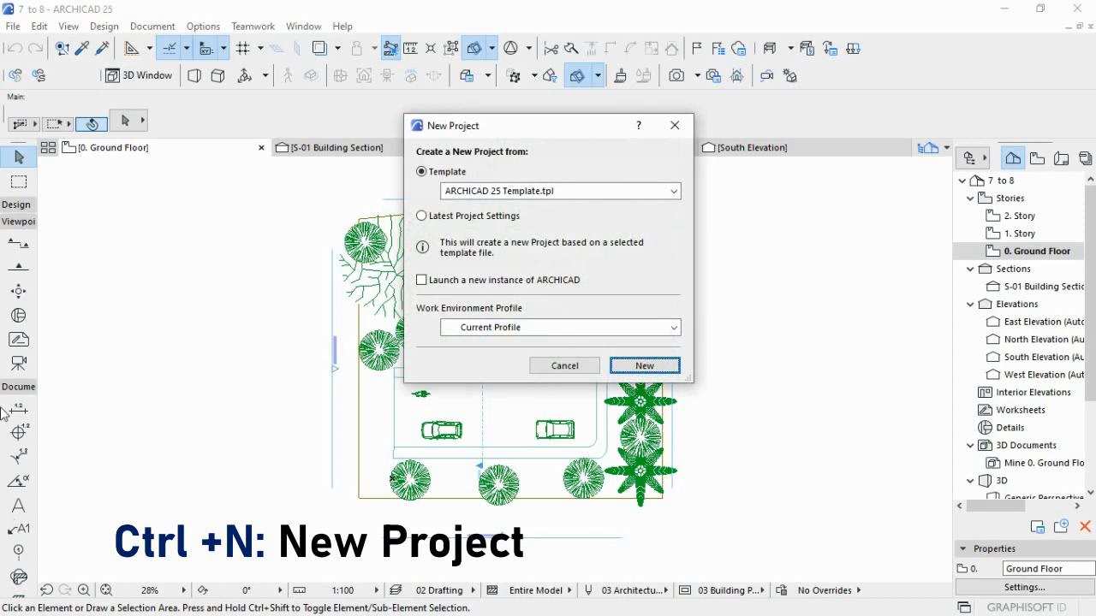
pyautogui.click(674, 125)
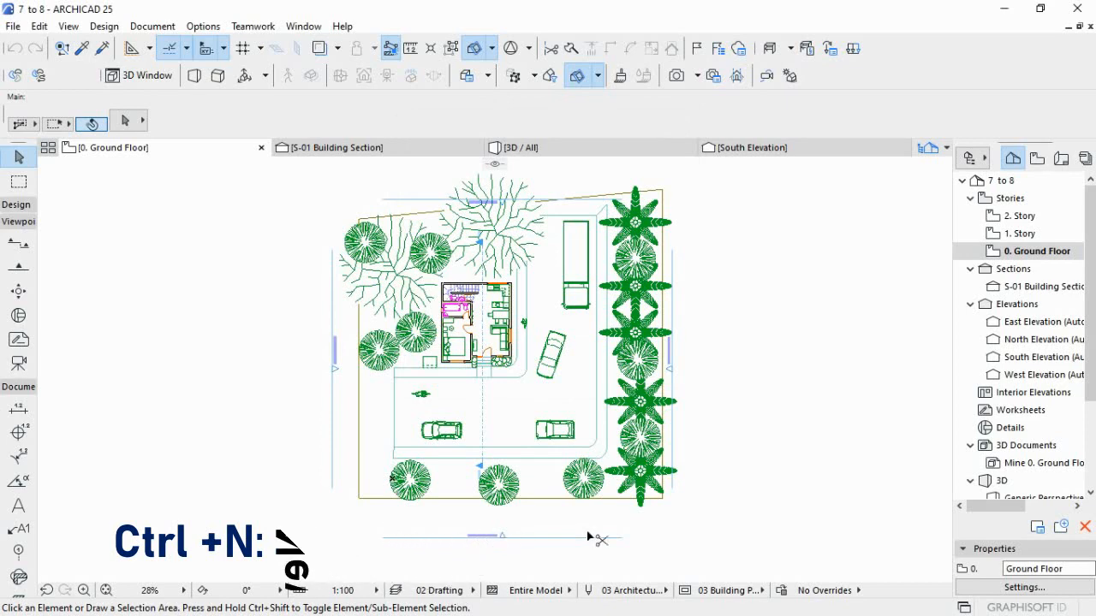
pyautogui.hotkey('ctrl', 'o')
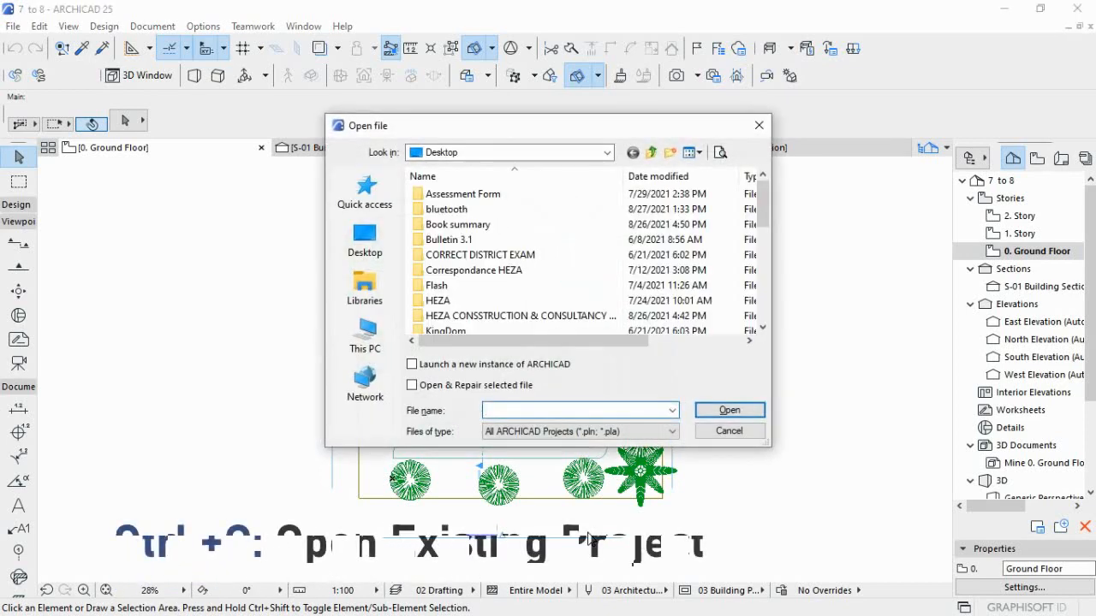
pyautogui.scroll(-6, 436, 304)
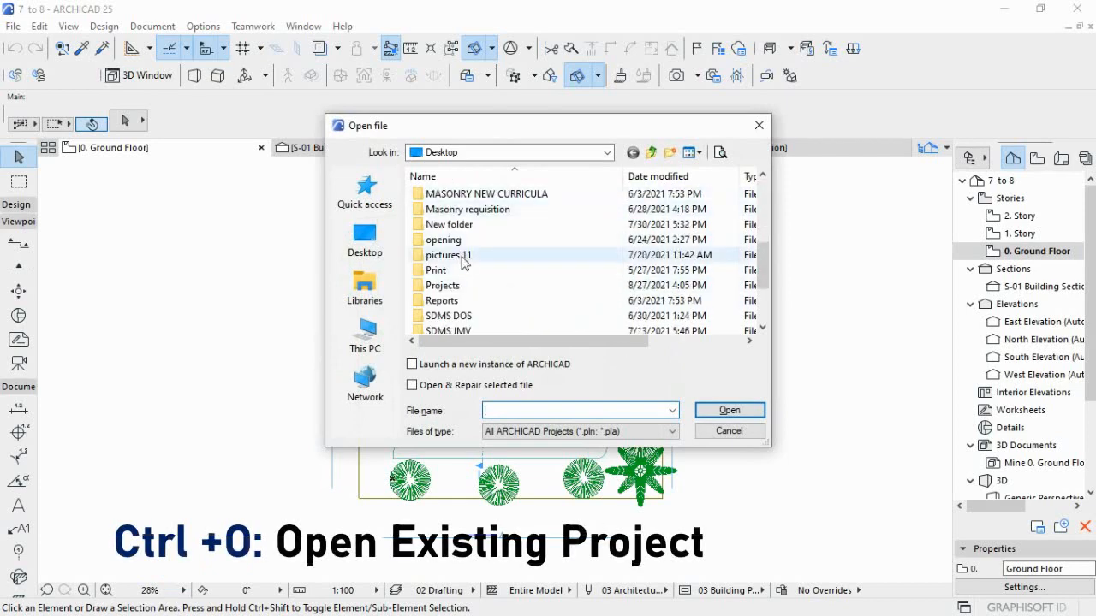
pyautogui.scroll(3, 486, 291)
pyautogui.scroll(2, 495, 291)
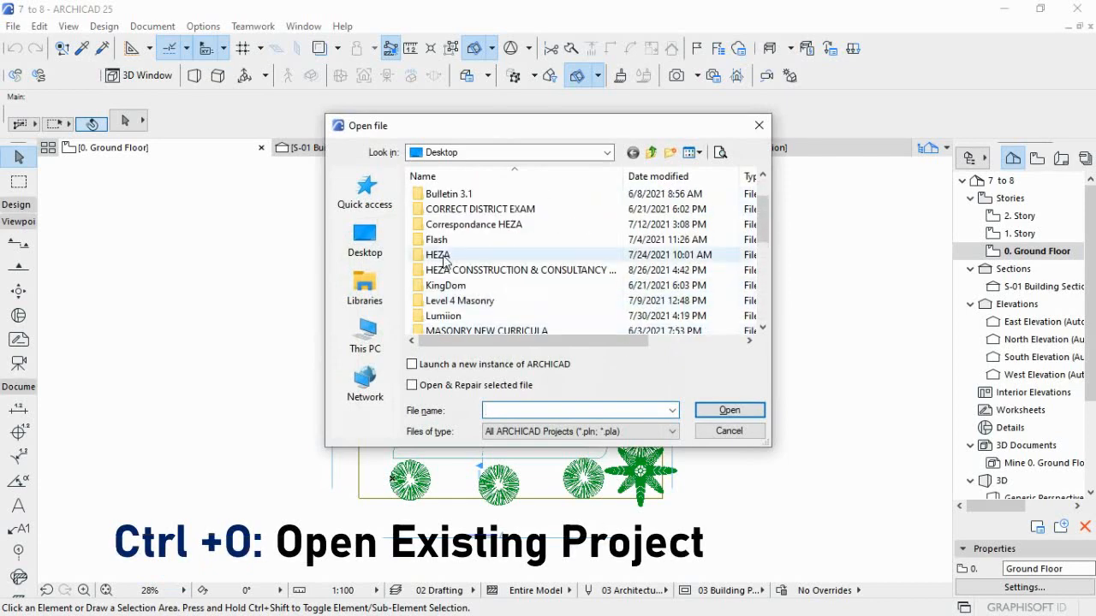
pyautogui.scroll(-2, 473, 244)
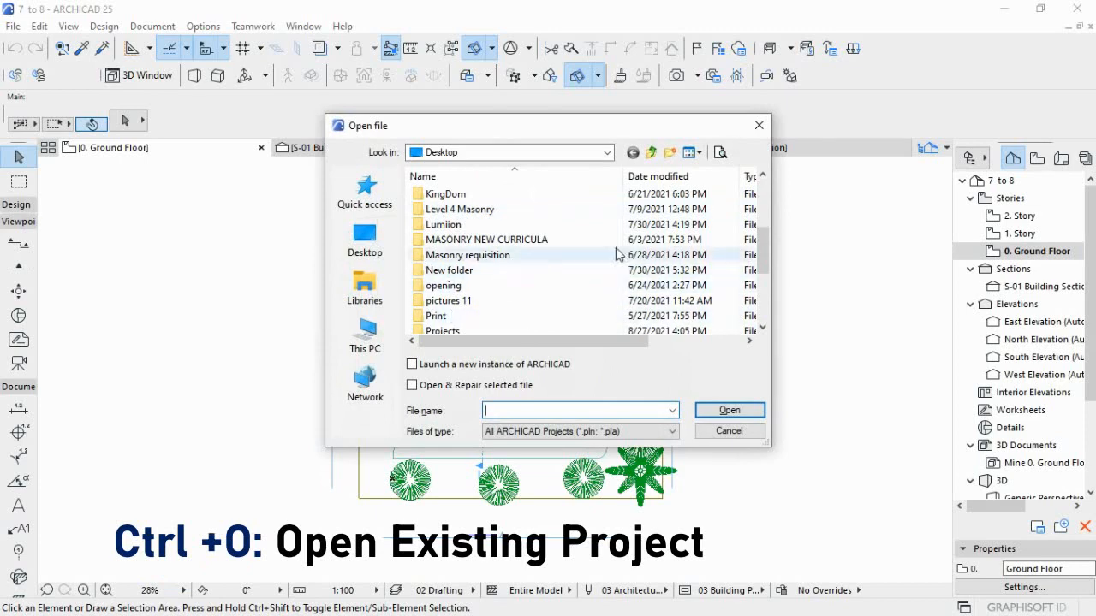
pyautogui.click(757, 127)
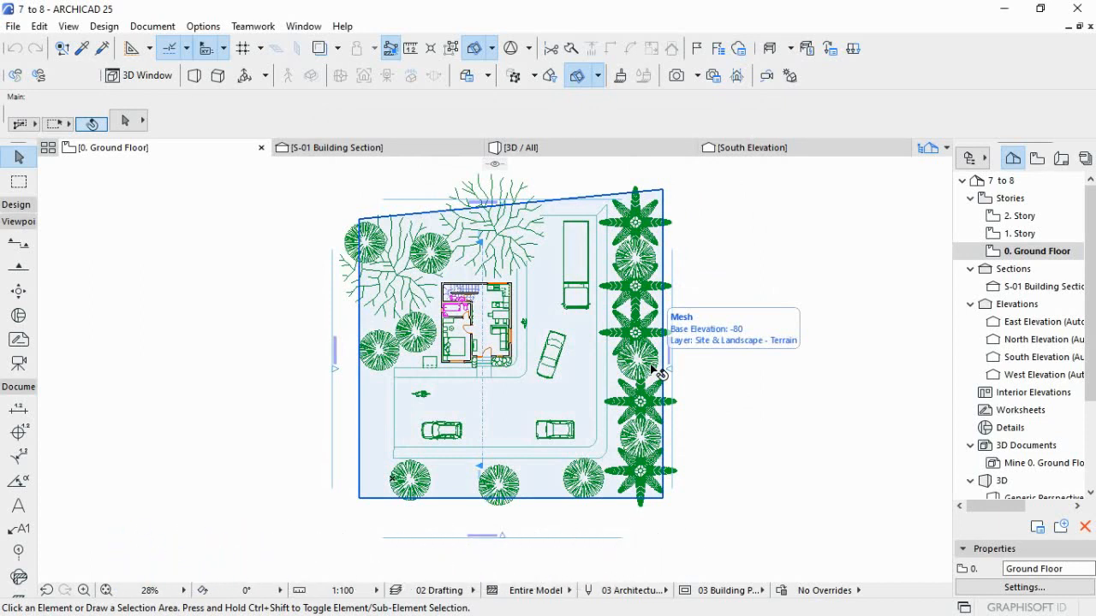
# - View the BIMcloud teamwork login form and check the file formats offered for saving the plan, without saving
pyautogui.hotkey('ctrl', 'shift', 'o')
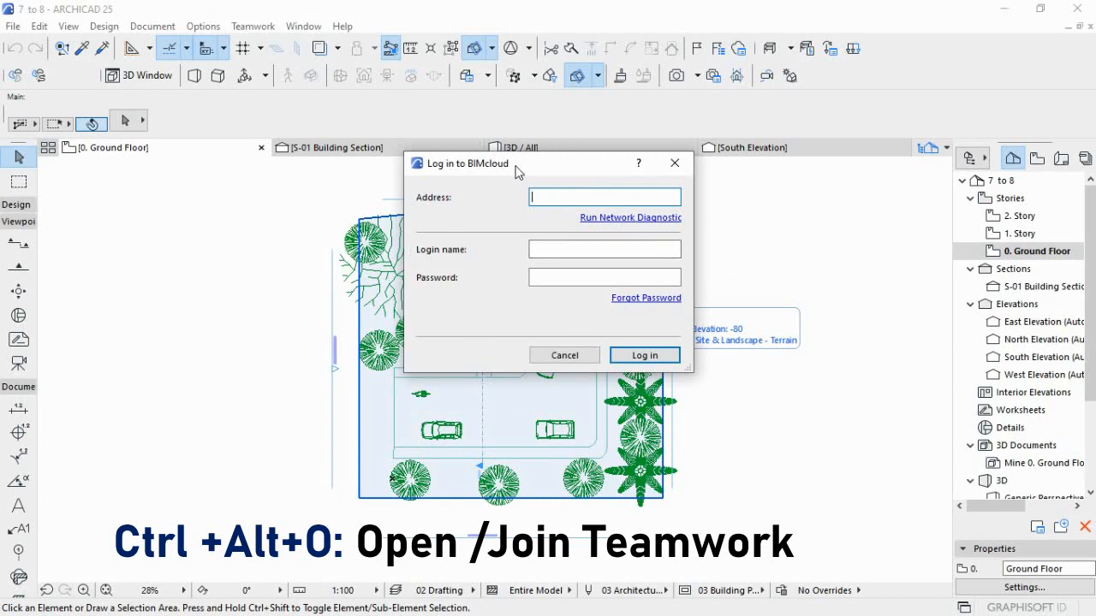
pyautogui.click(675, 165)
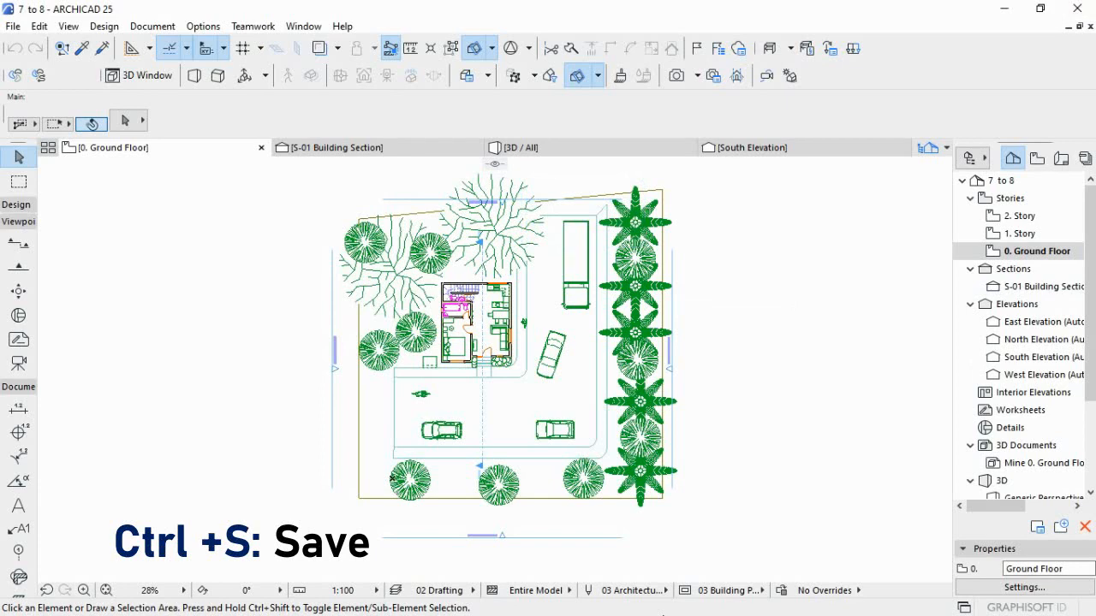
pyautogui.hotkey('ctrl', 'shift', 's')
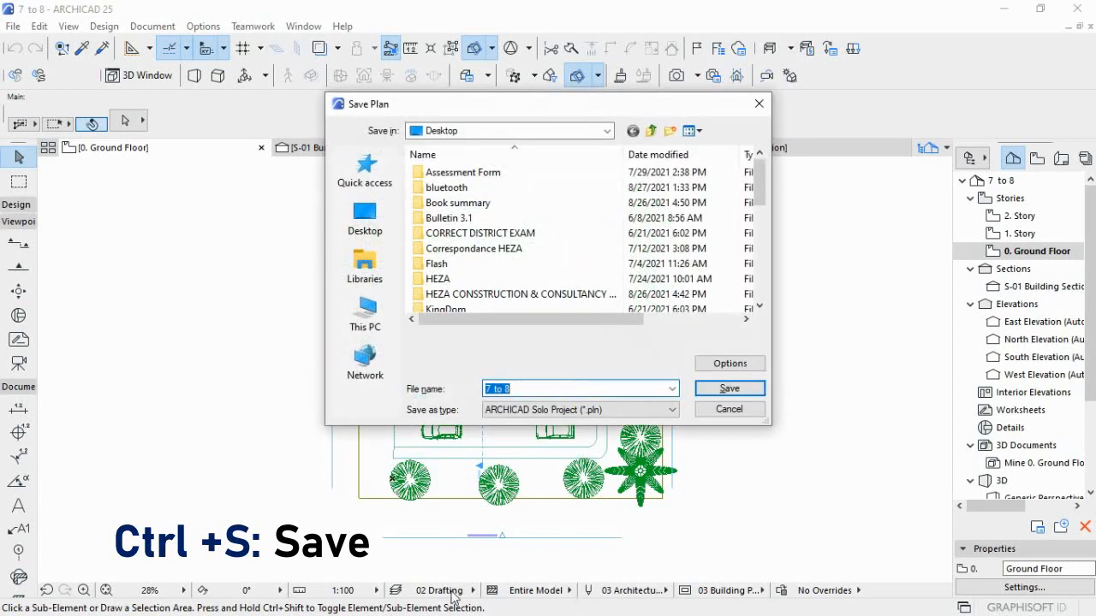
pyautogui.click(566, 410)
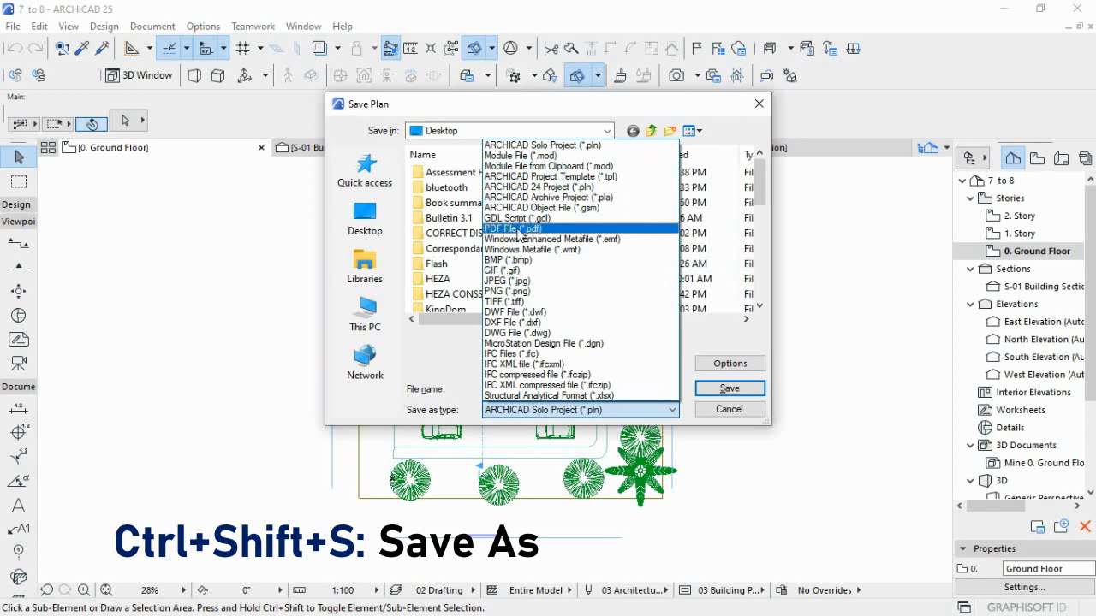
pyautogui.click(757, 104)
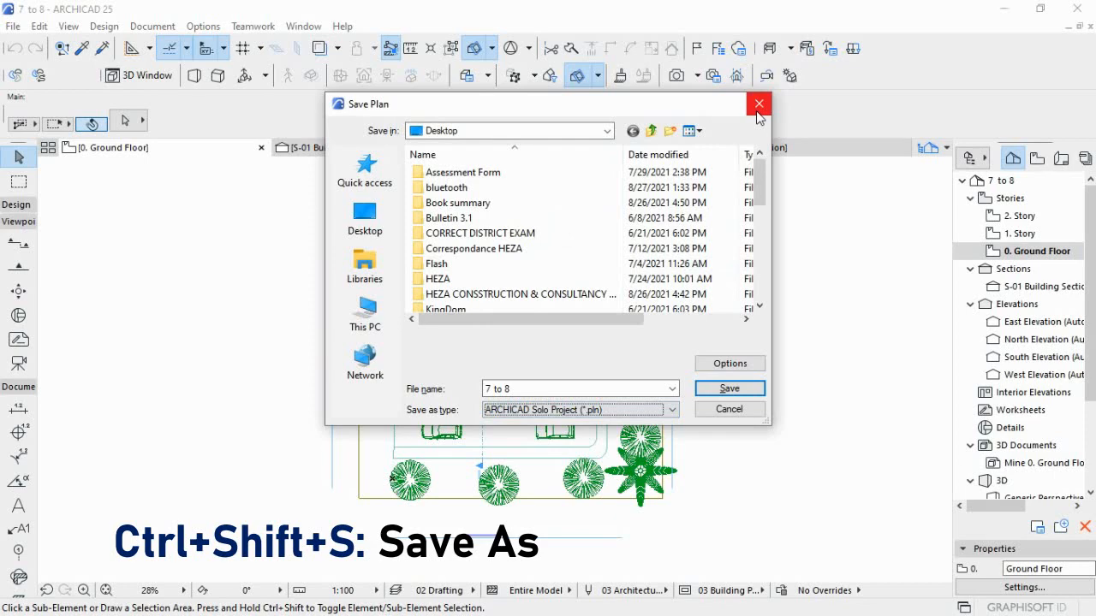
pyautogui.click(758, 104)
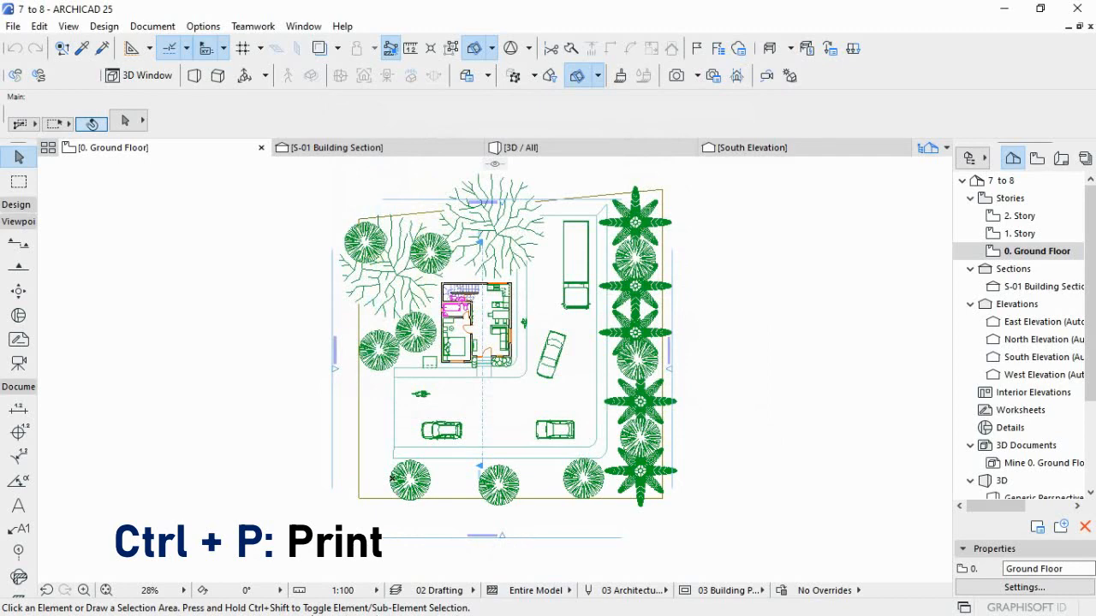
# - View the 2D document print settings and check the available printers in Page Setup, without changing or printing anything
pyautogui.hotkey('ctrl', 'p')
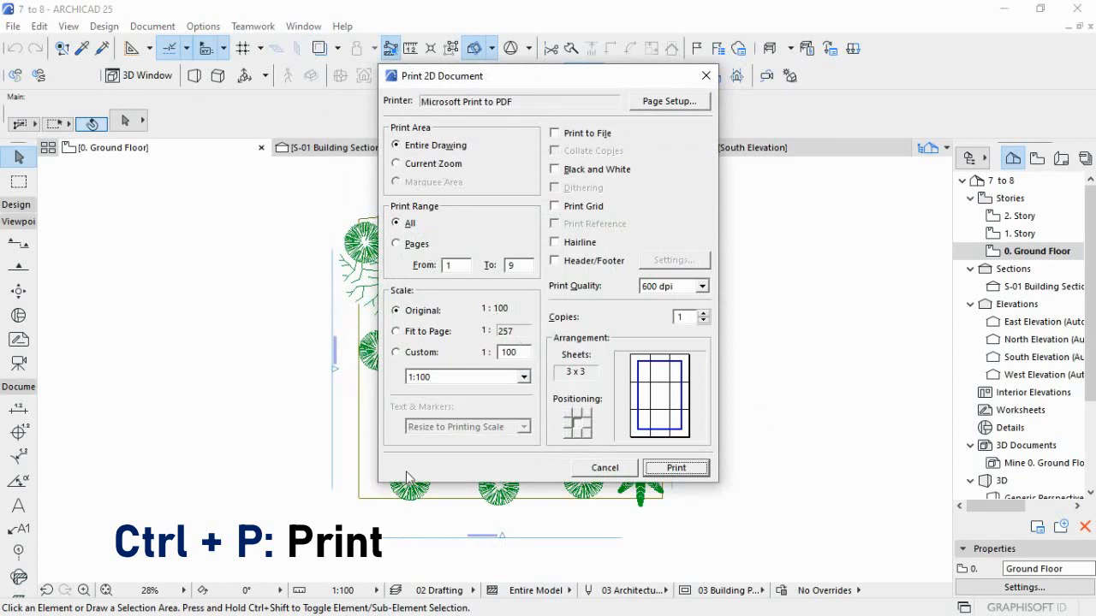
pyautogui.click(703, 77)
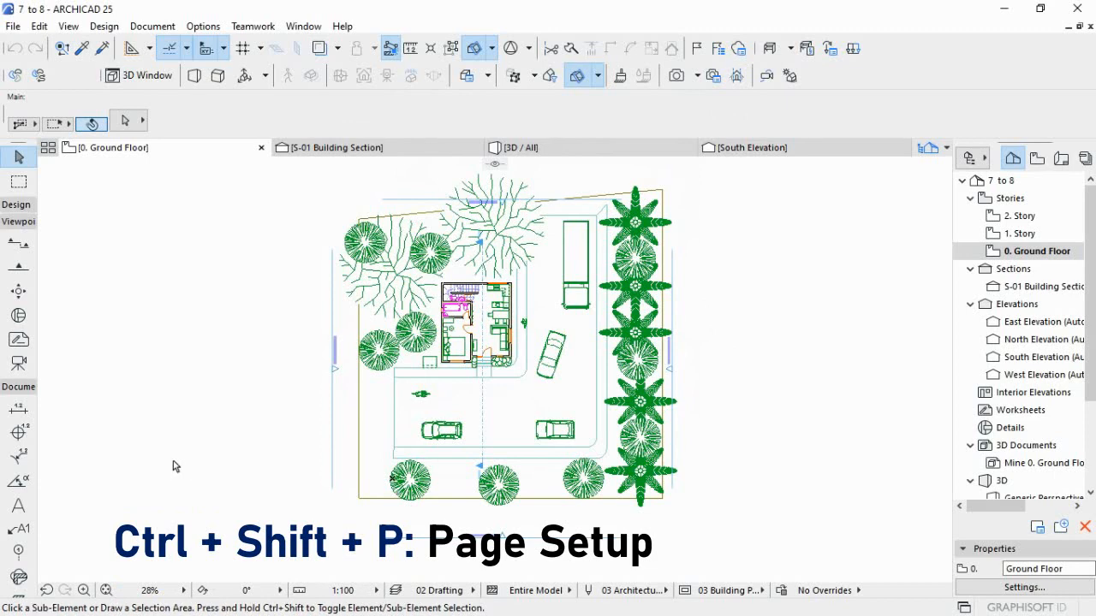
pyautogui.hotkey('ctrl', 'shift', 'p')
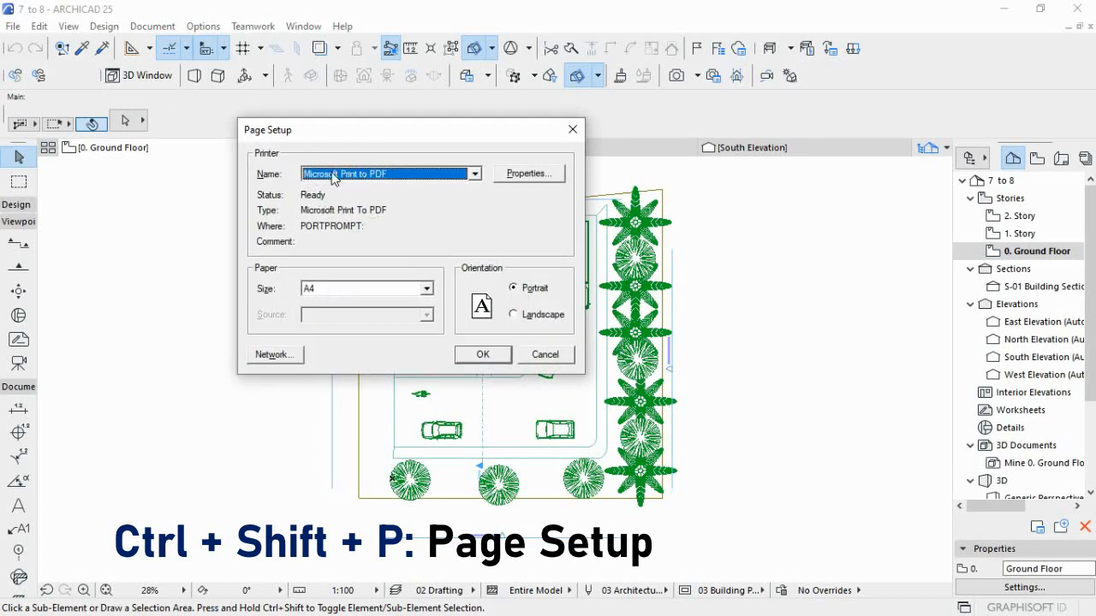
pyautogui.click(476, 175)
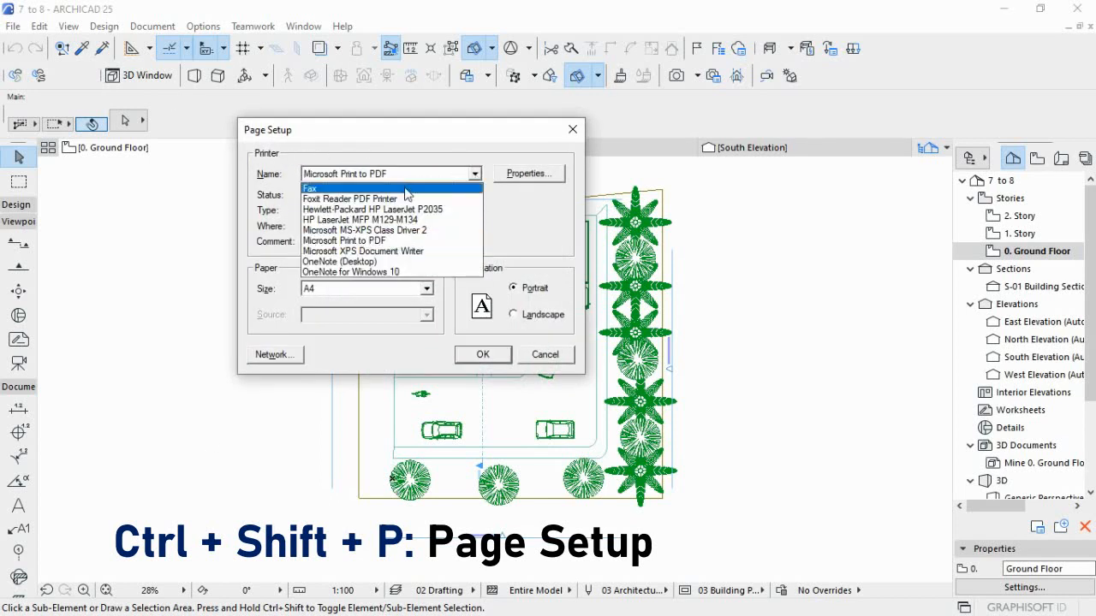
pyautogui.click(540, 210)
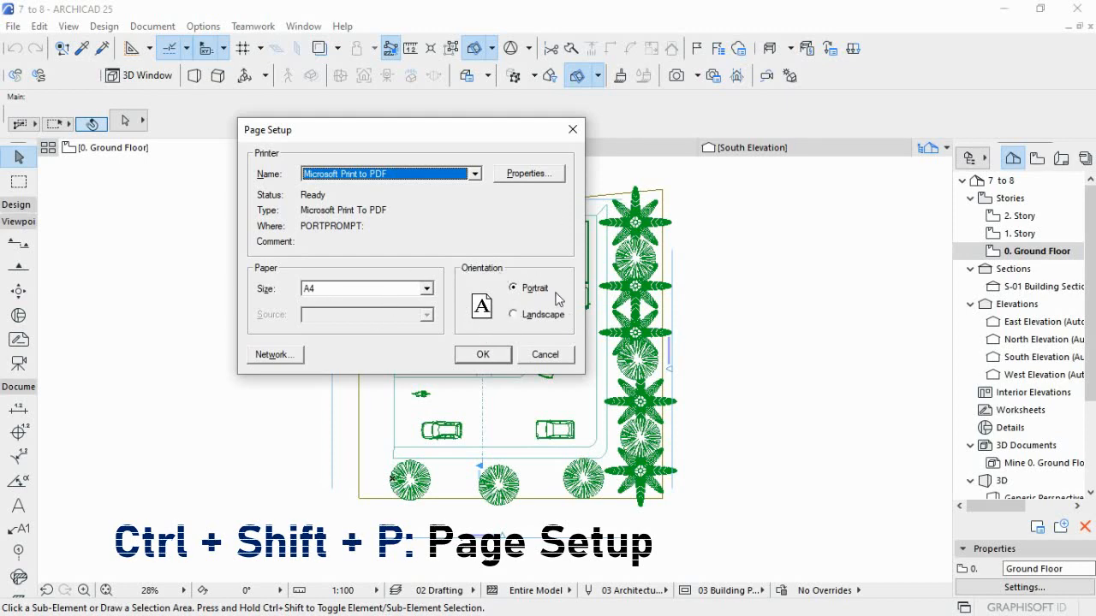
pyautogui.click(573, 129)
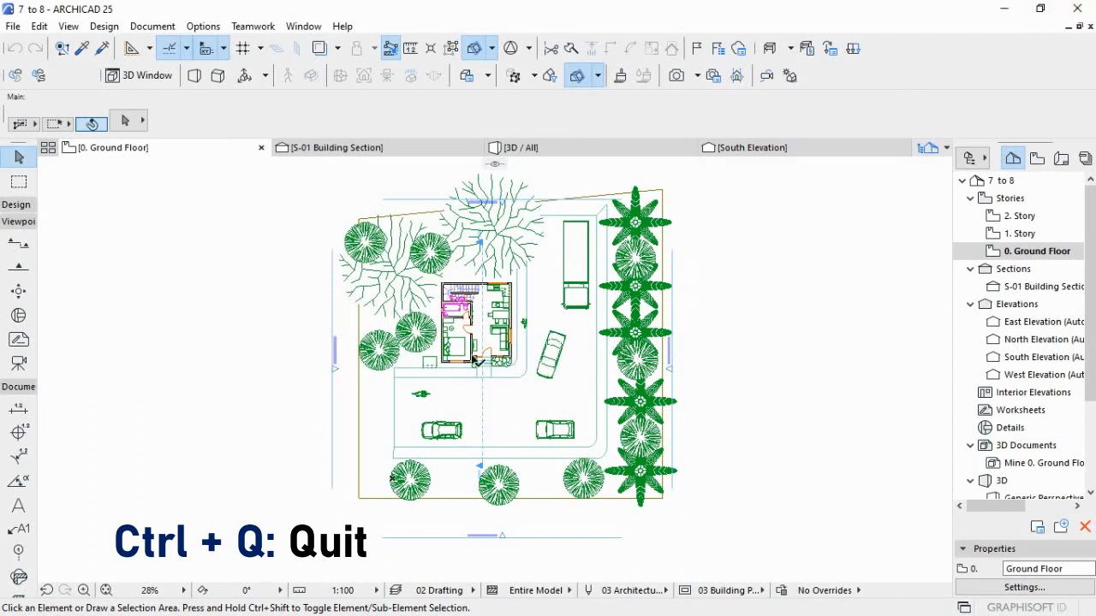
# - Delete the angled car on the driveway beside the house and undo the deletion
pyautogui.click(557, 357)
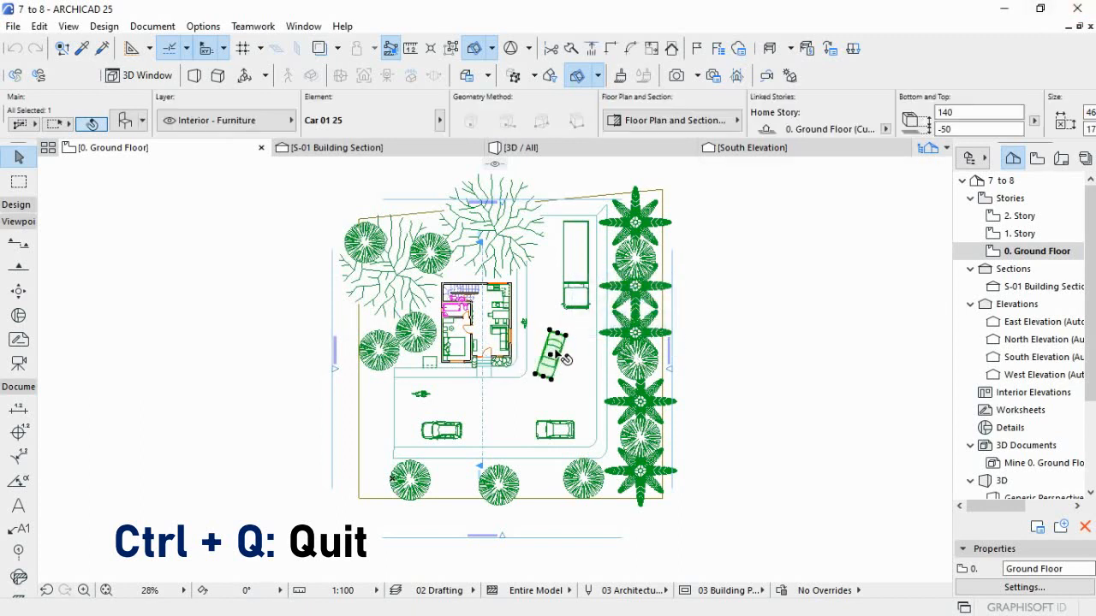
pyautogui.scroll(2, 548, 382)
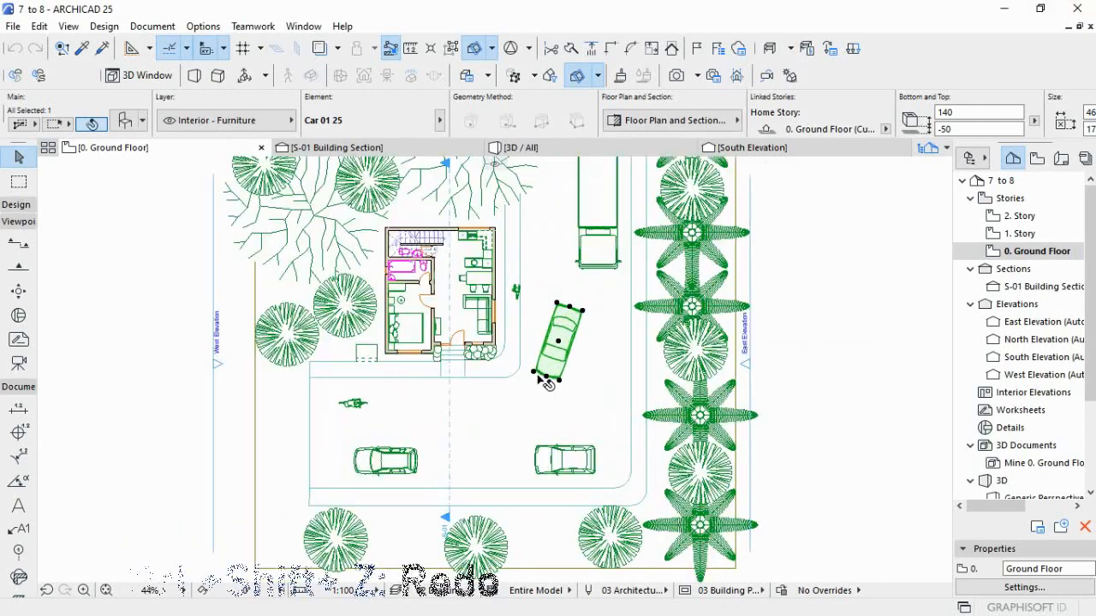
pyautogui.scroll(1, 548, 382)
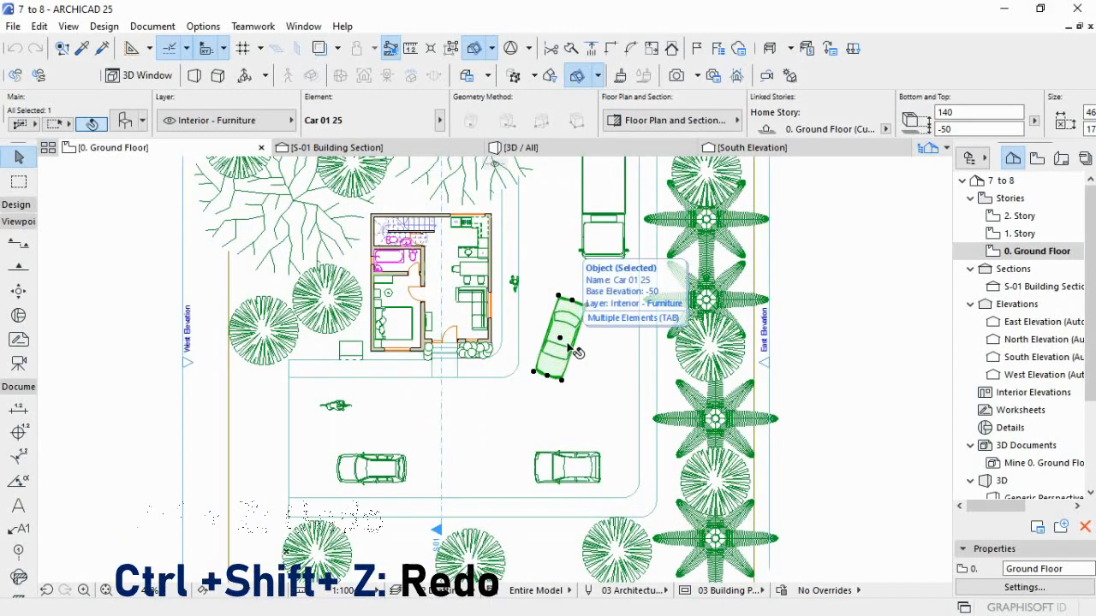
pyautogui.hotkey('ctrl', 'z')
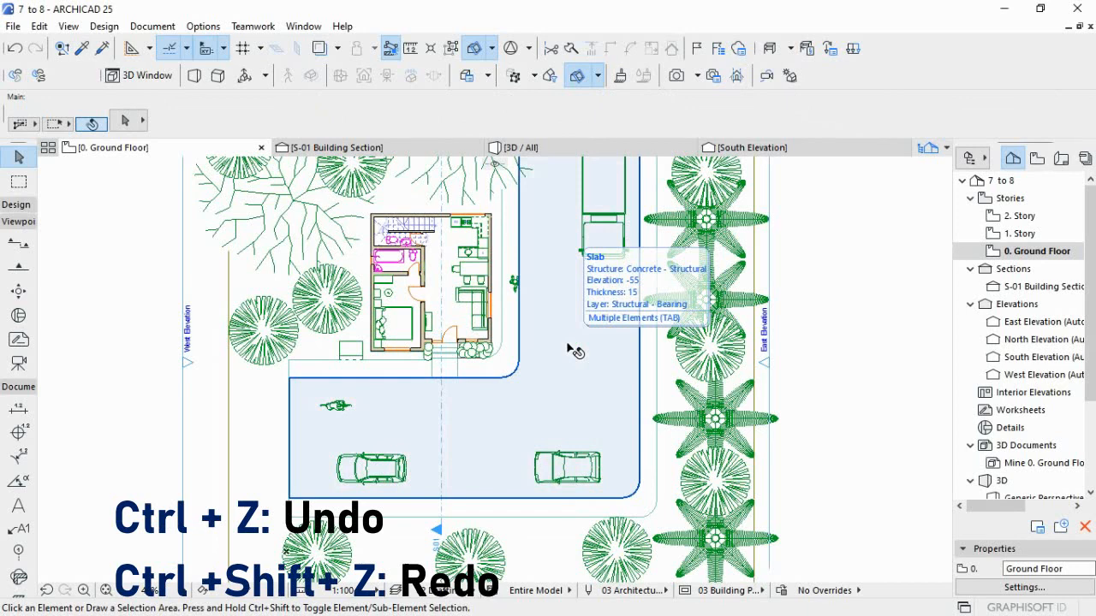
pyautogui.hotkey('ctrl', 'z')
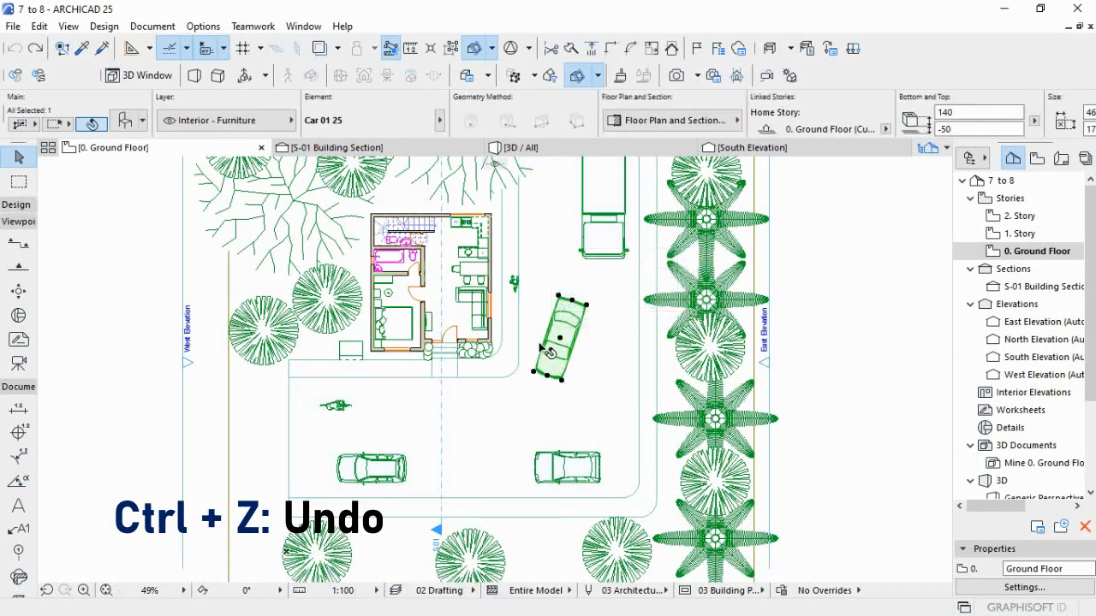
# - Try to paste the round tree into the palm row along the plot's east side
pyautogui.scroll(-1, 552, 333)
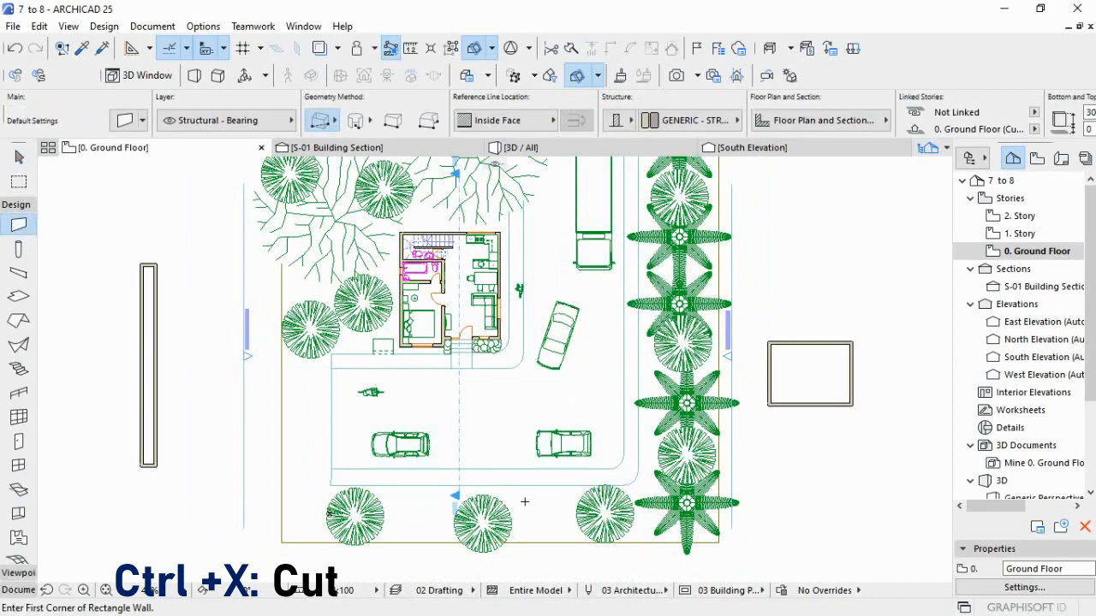
pyautogui.hotkey('ctrl', 'v')
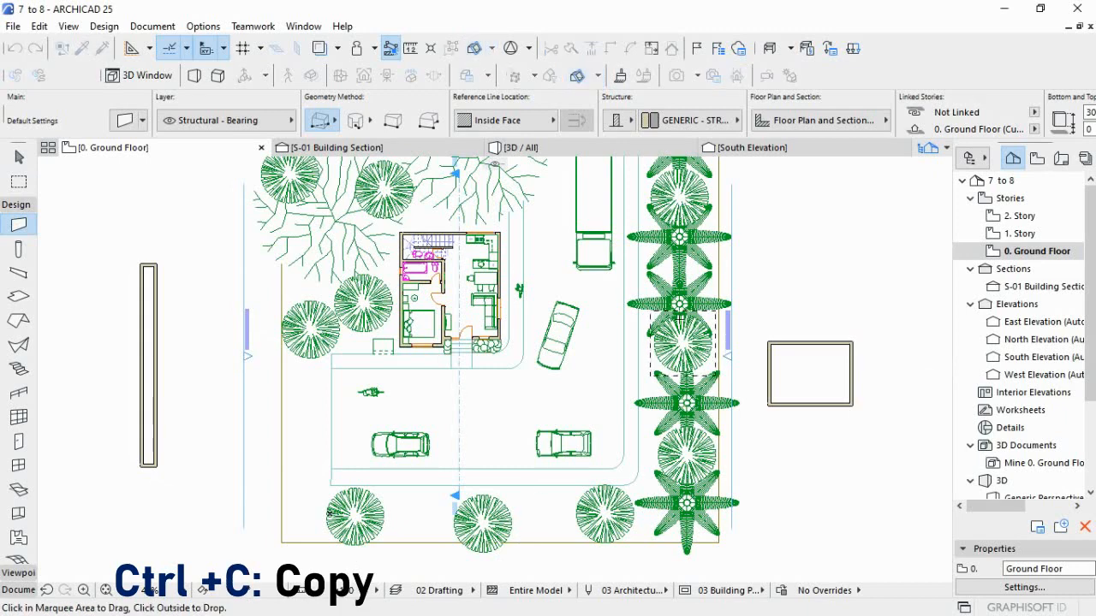
pyautogui.press('Escape')
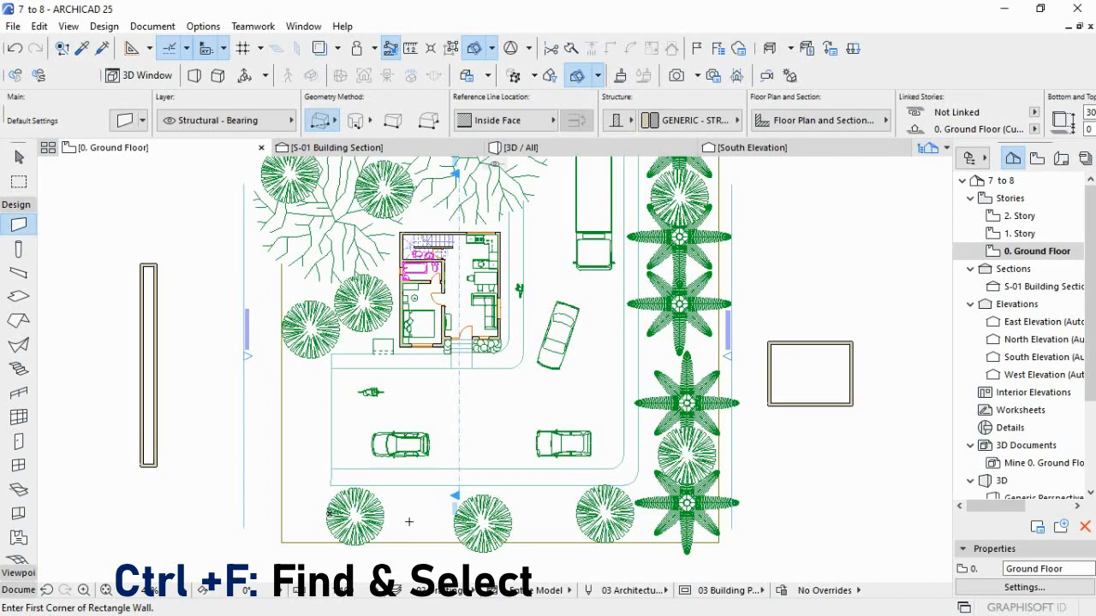
# - Set the Find & Select element type criterion to Door and close the dialog without selecting anything
pyautogui.hotkey('ctrl', 'f')
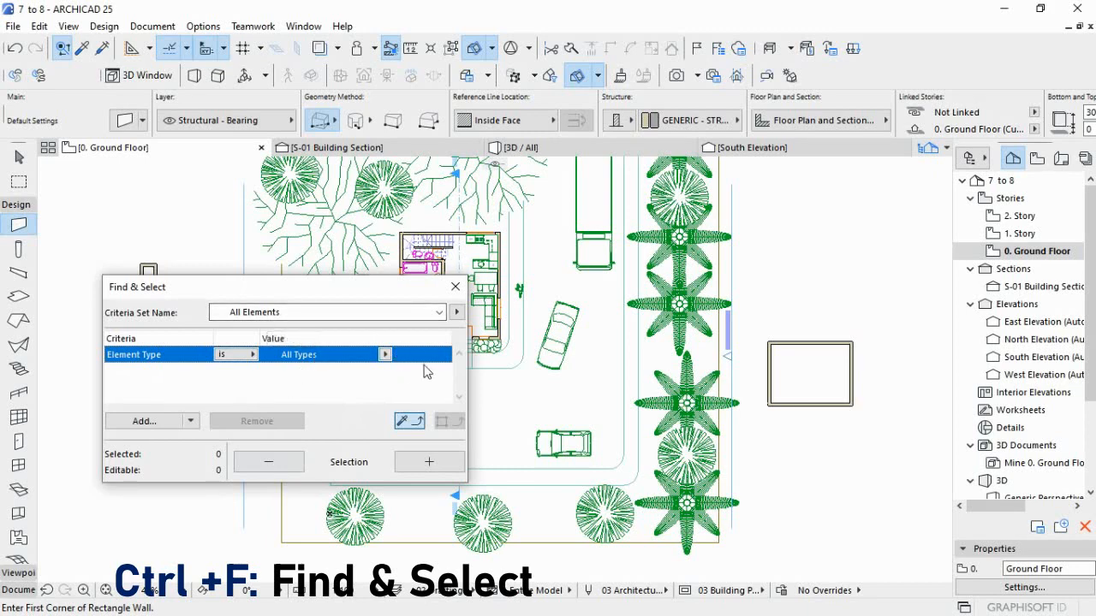
pyautogui.click(385, 354)
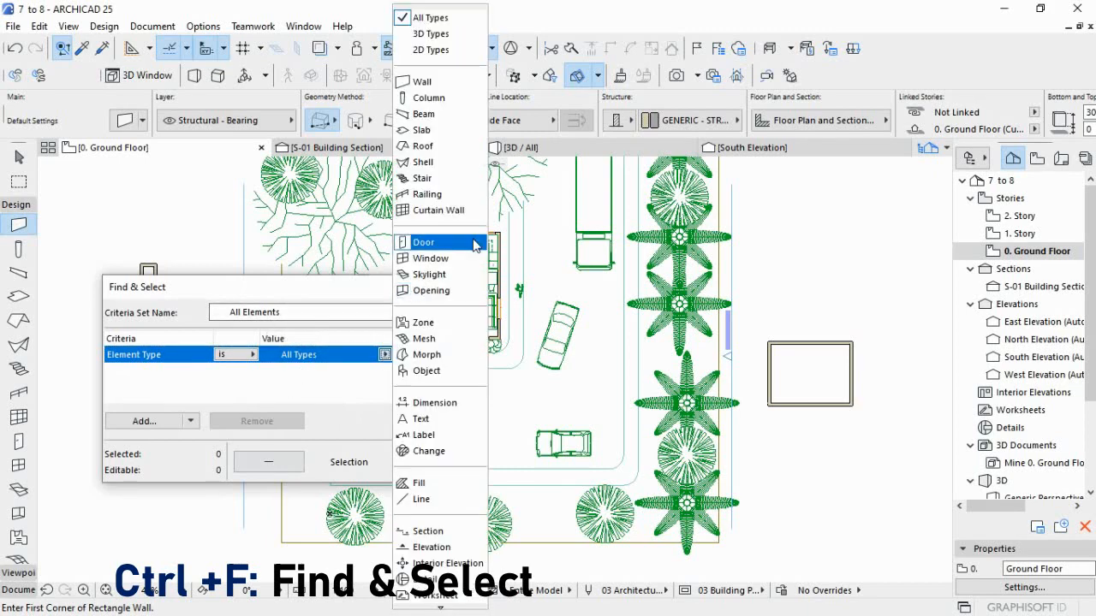
pyautogui.click(424, 243)
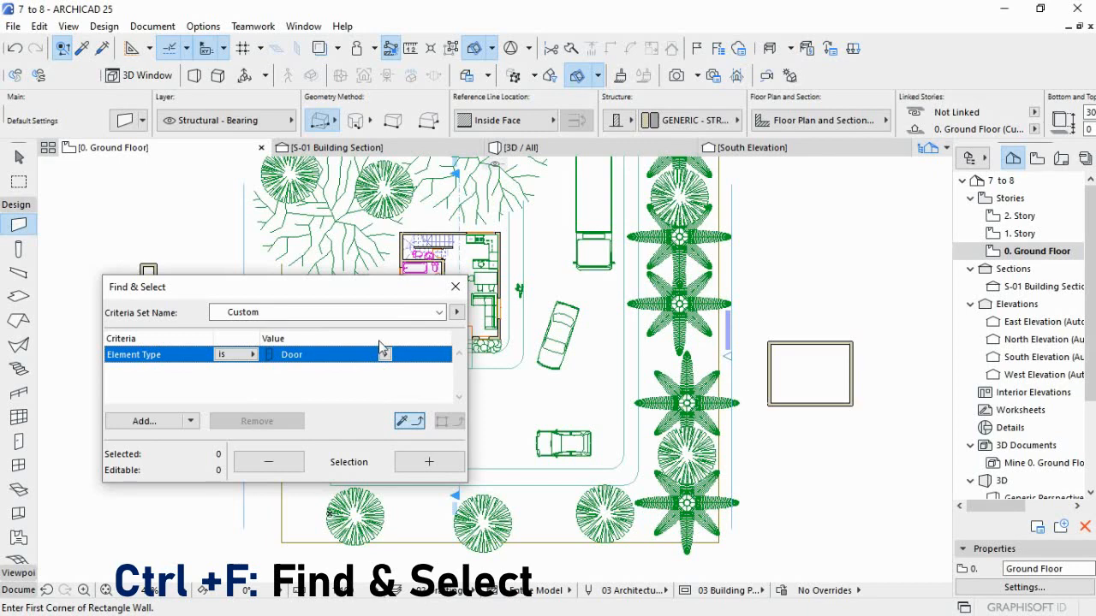
pyautogui.click(454, 292)
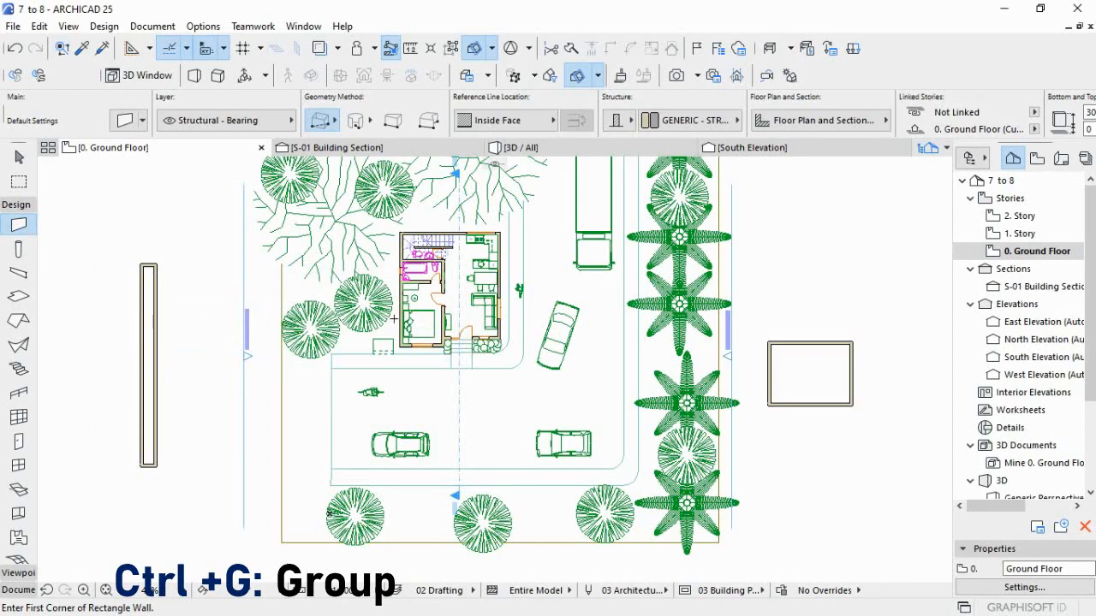
# - Group the angled car on the driveway with the nearest palm tree and clear the selection
pyautogui.scroll(5, 393, 318)
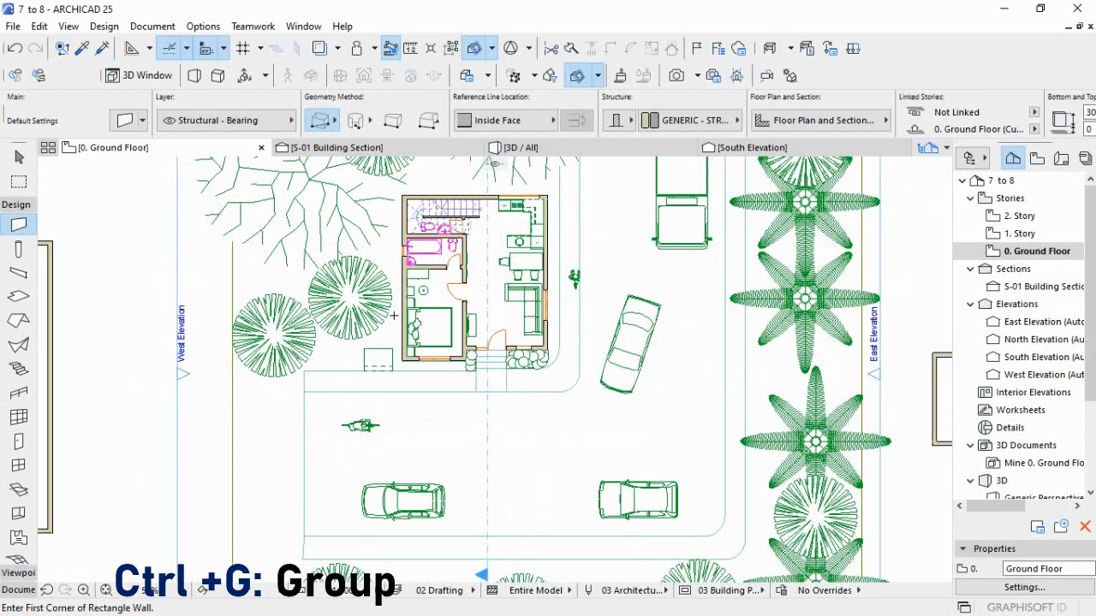
pyautogui.click(623, 341)
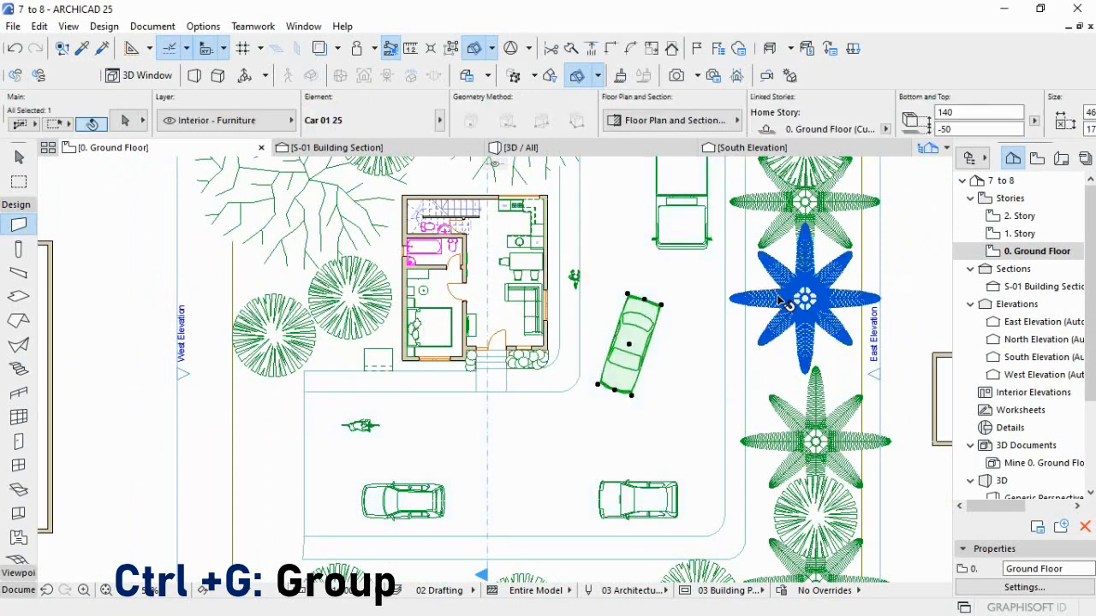
pyautogui.keyDown('shift'); pyautogui.click(781, 302); pyautogui.keyUp('shift')
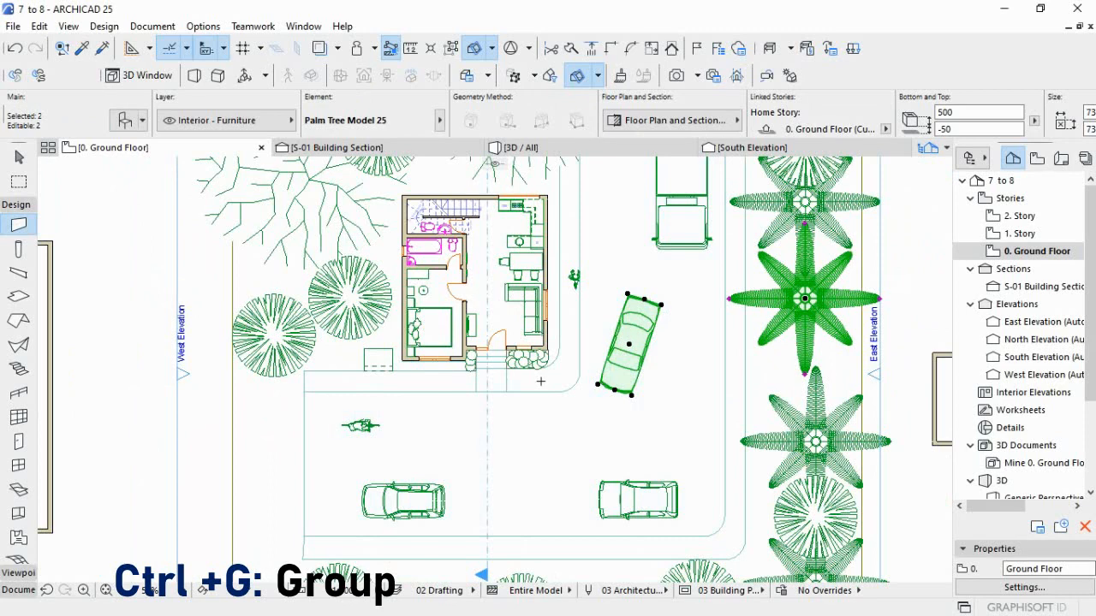
pyautogui.hotkey('ctrl', 'g')
pyautogui.press('Escape')
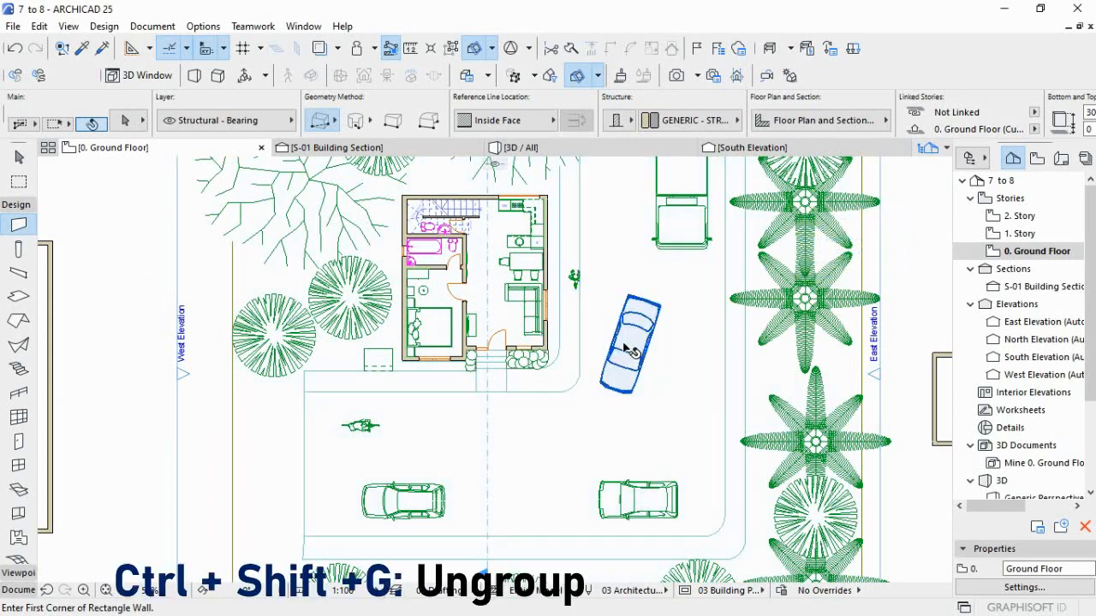
# - Ungroup the angled car and the palm tree, select the palm on its own to check, and clear the selection
pyautogui.click(777, 292)
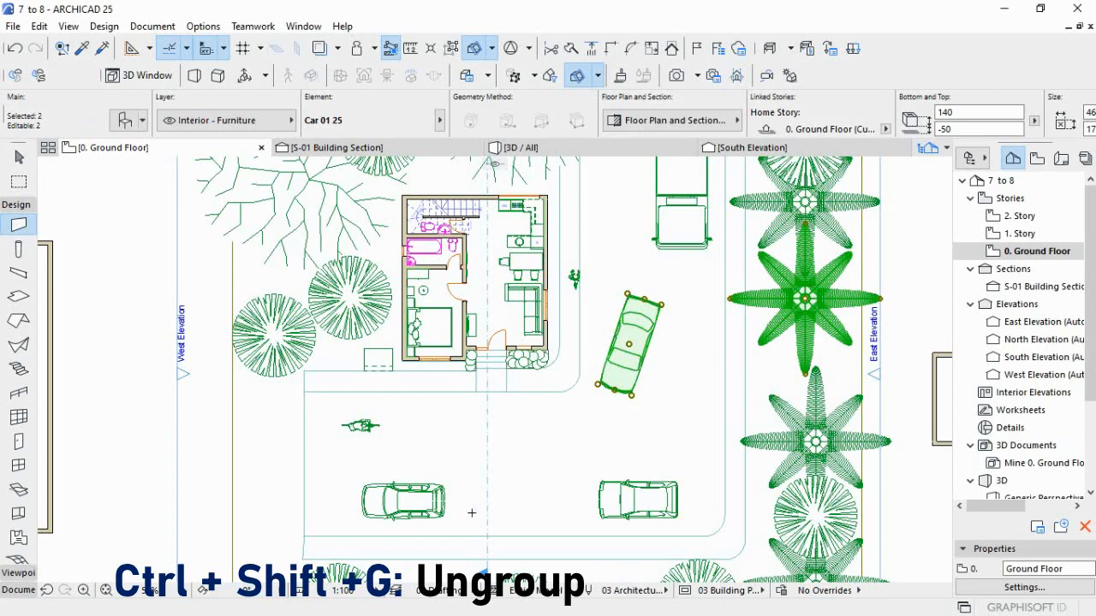
pyautogui.hotkey('ctrl', 'shift', 'g')
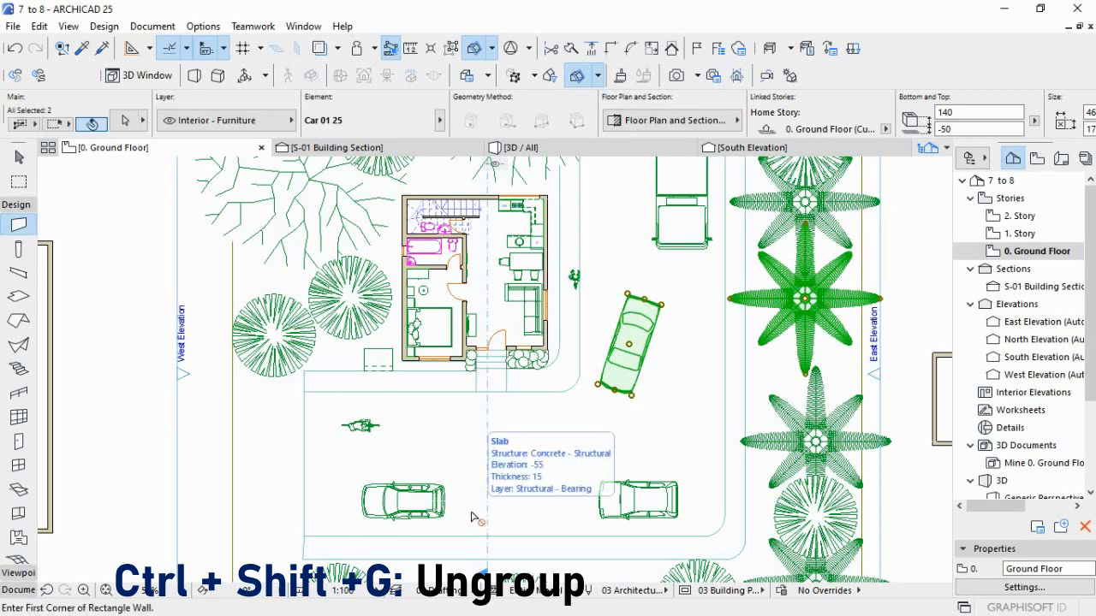
pyautogui.hotkey('ctrl', 'shift', 'g')
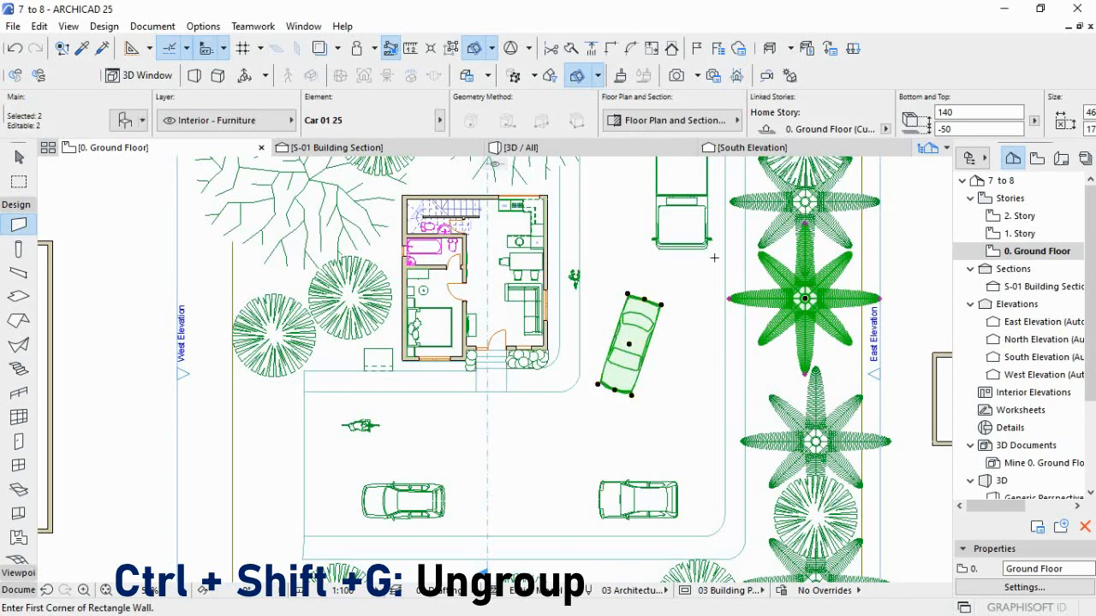
pyautogui.press('Escape')
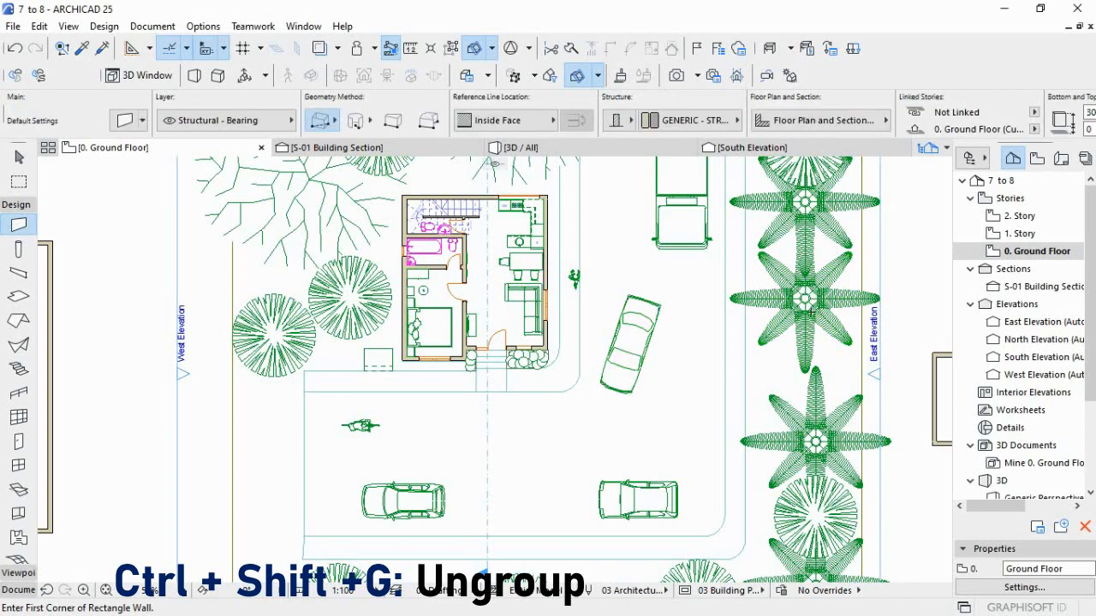
pyautogui.keyDown('shift'); pyautogui.click(805, 298); pyautogui.keyUp('shift')
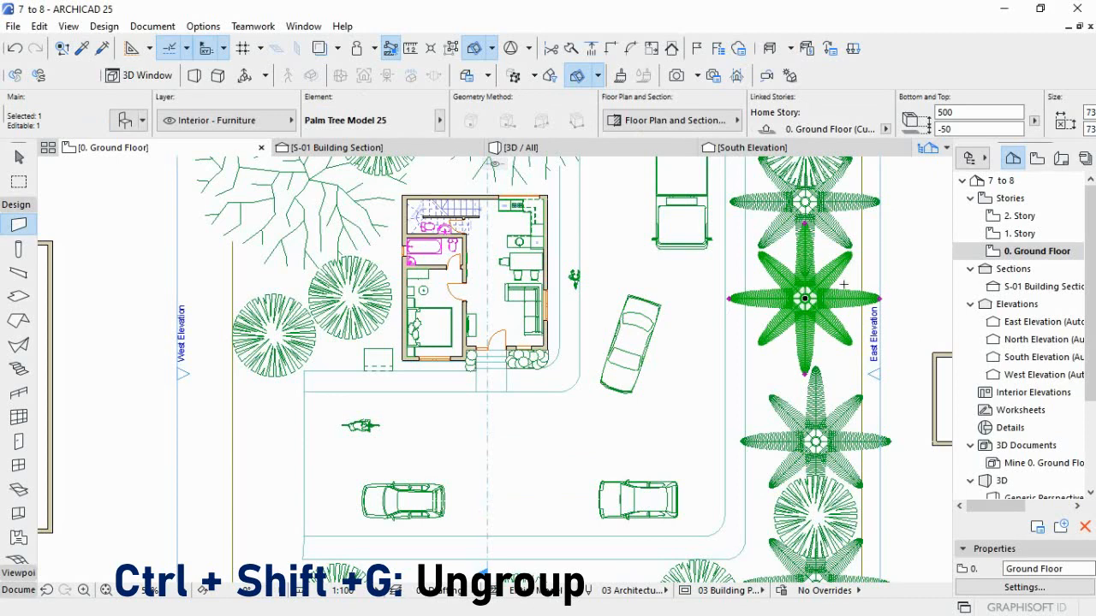
pyautogui.press('Escape')
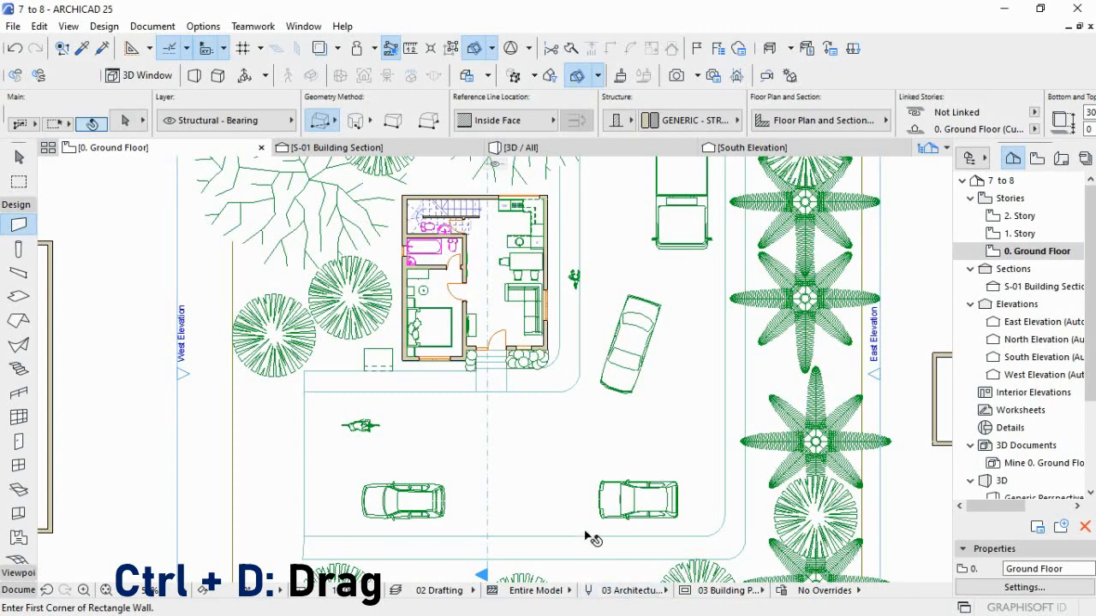
# - Drag the angled car by its centre to the open driveway southeast of the house entrance
pyautogui.click(615, 373)
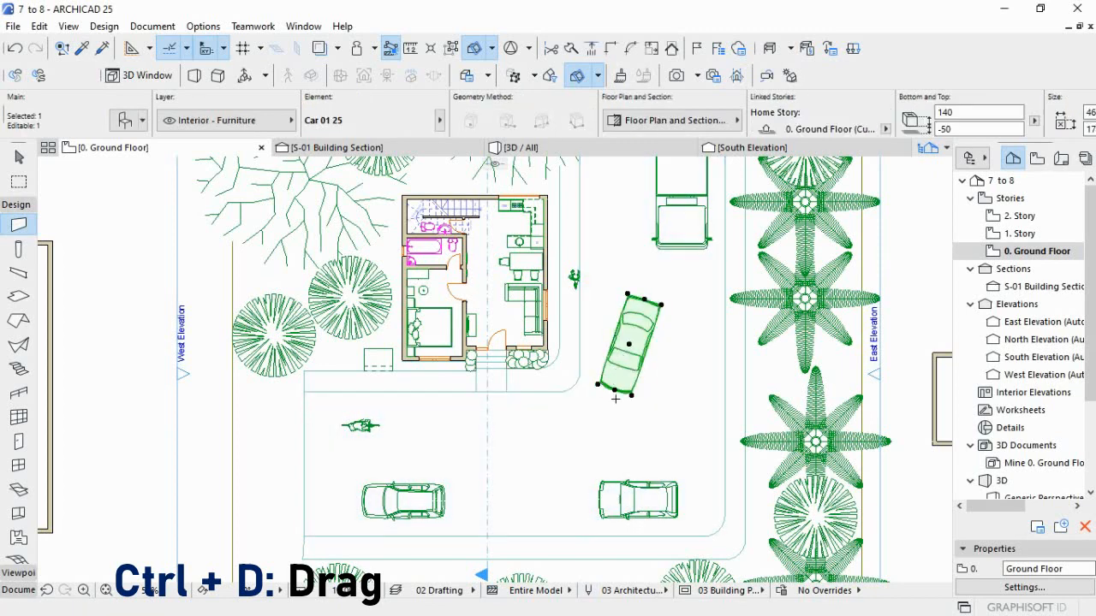
pyautogui.hotkey('ctrl', 'd')
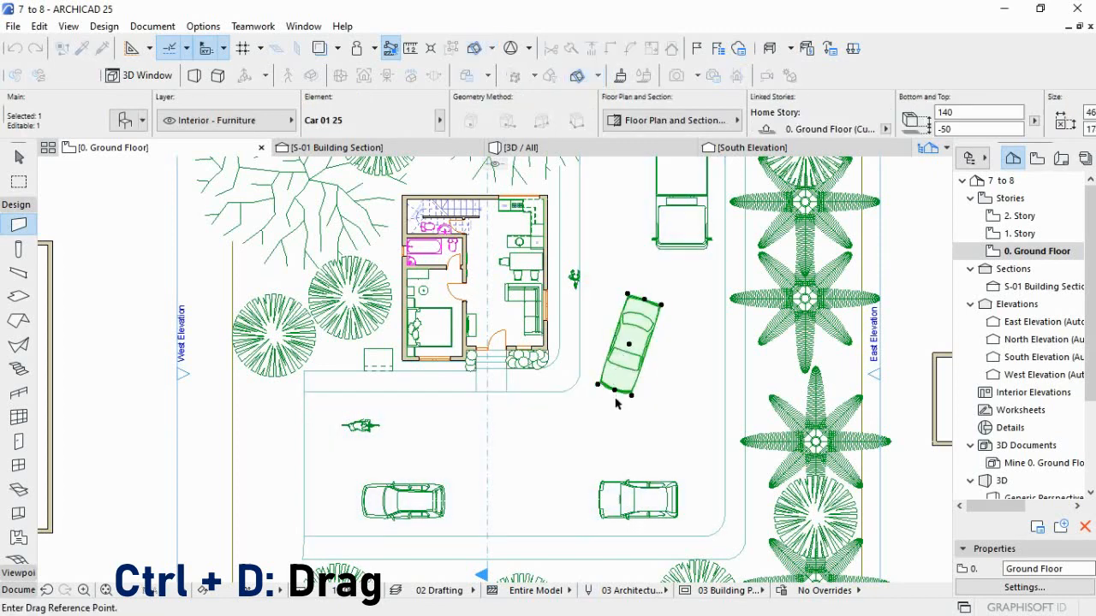
pyautogui.click(629, 344)
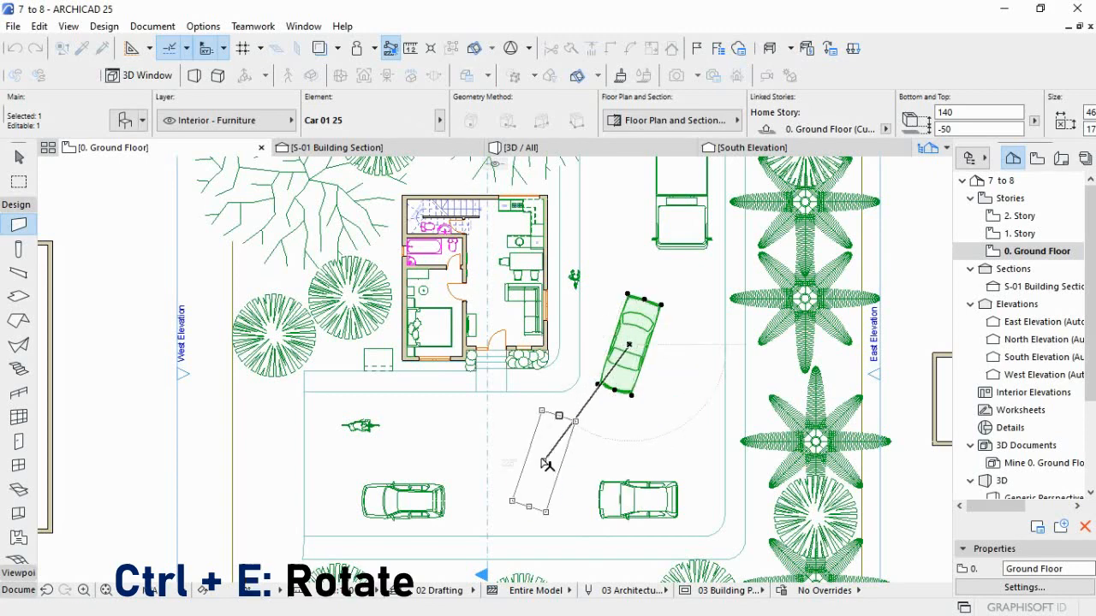
pyautogui.click(546, 464)
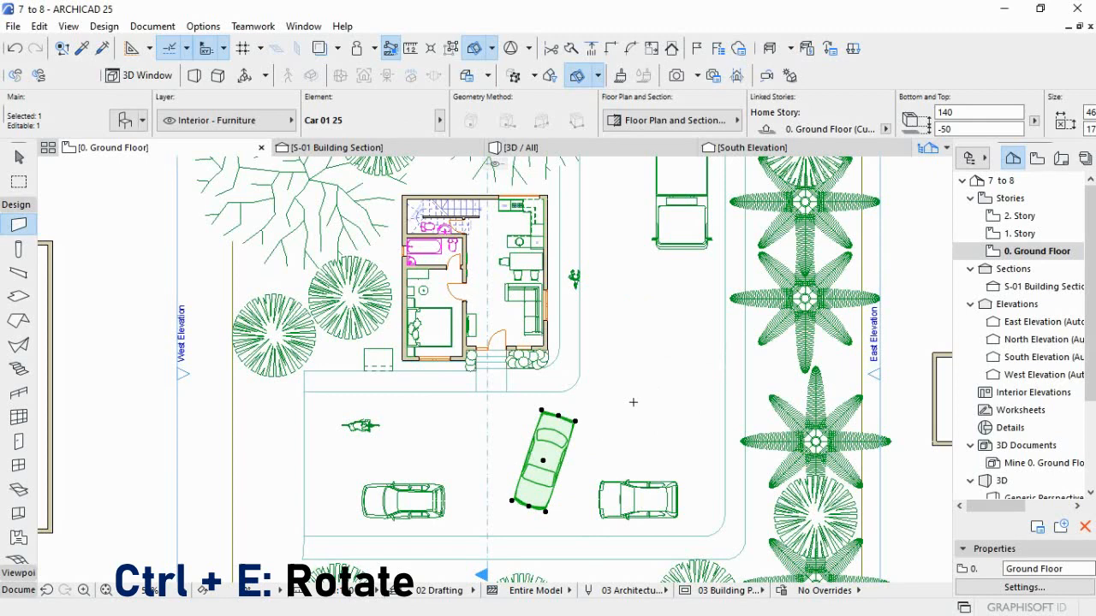
# - Rotate the moved car about its northeast corner until it stands parallel to the plot's north-south edges
pyautogui.hotkey('ctrl', 'e')
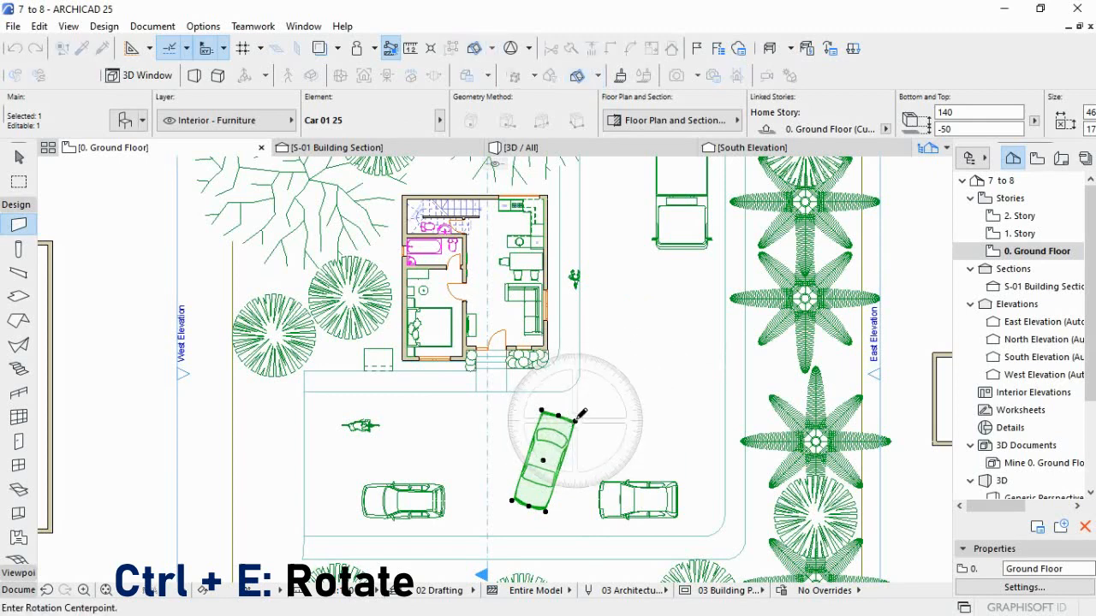
pyautogui.click(576, 419)
pyautogui.click(542, 412)
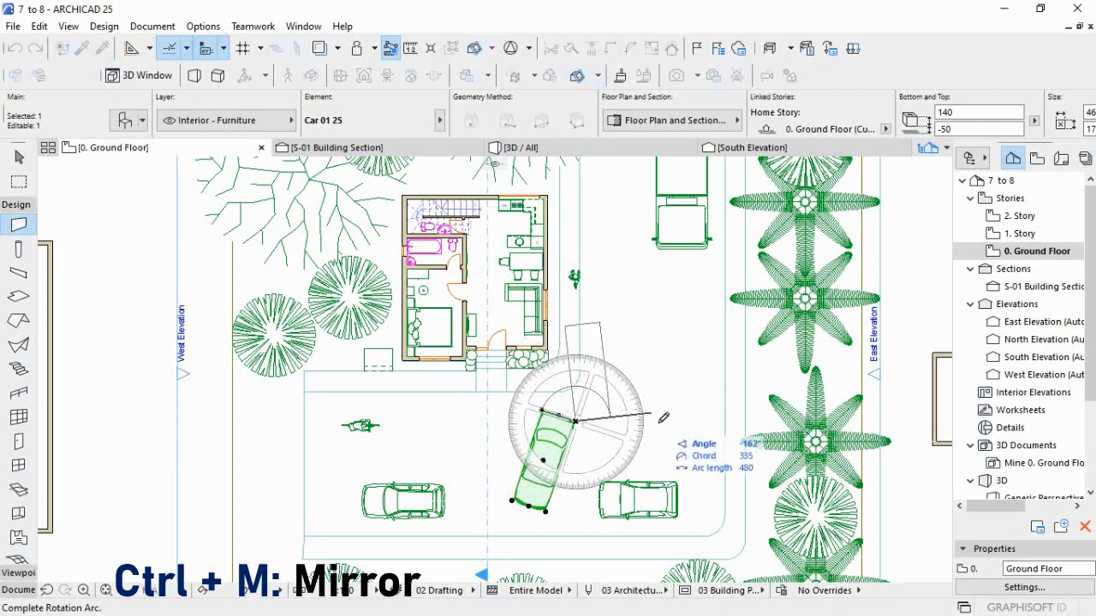
pyautogui.click(661, 422)
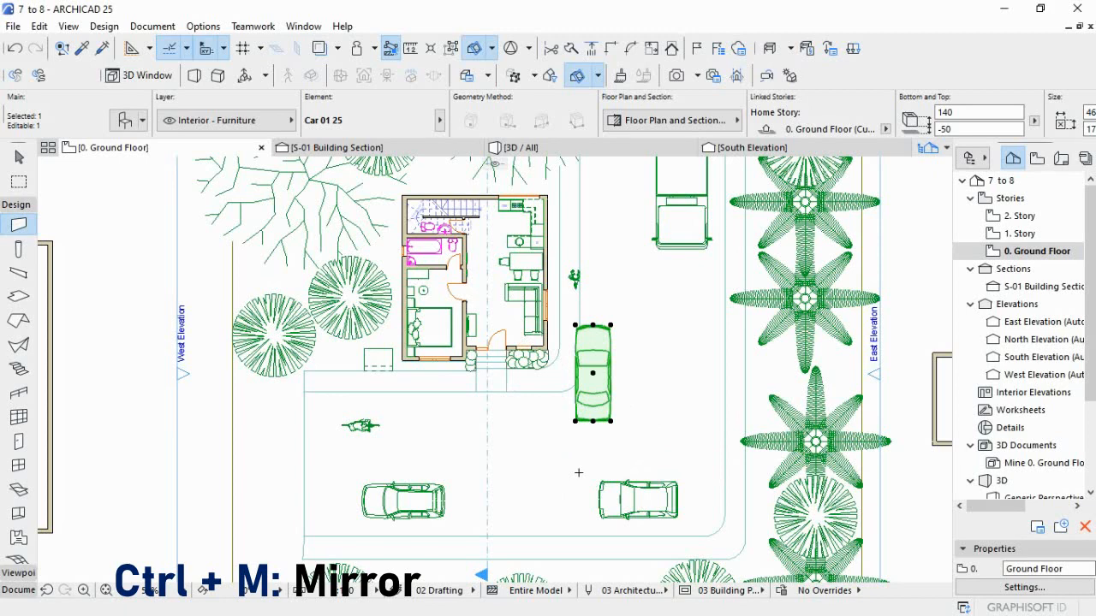
# - Mirror the upright car across a horizontal axis along its south end
pyautogui.hotkey('ctrl', 'm')
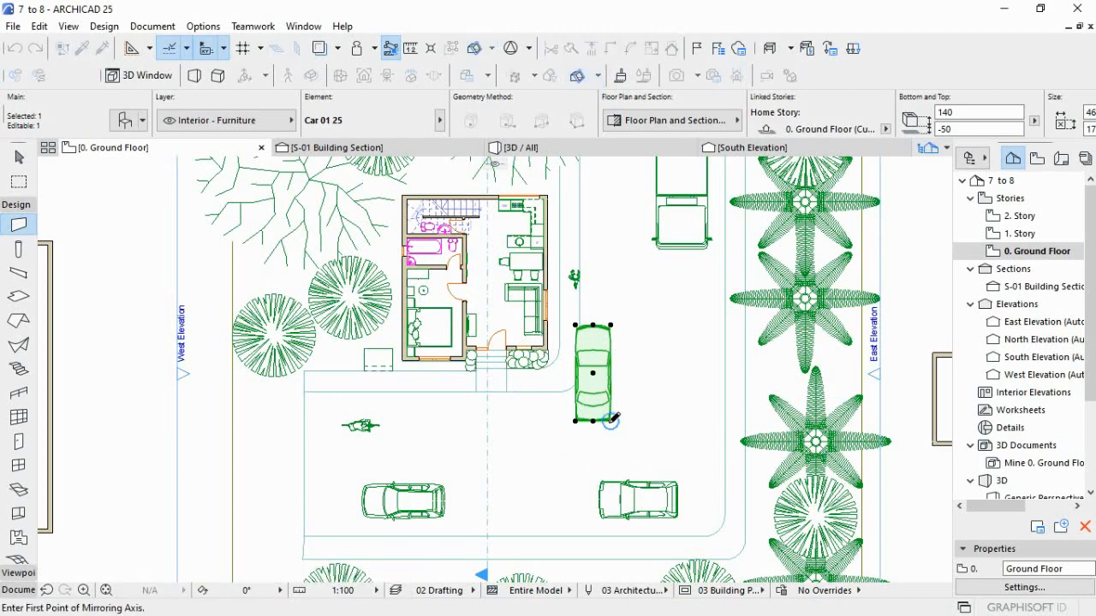
pyautogui.click(611, 420)
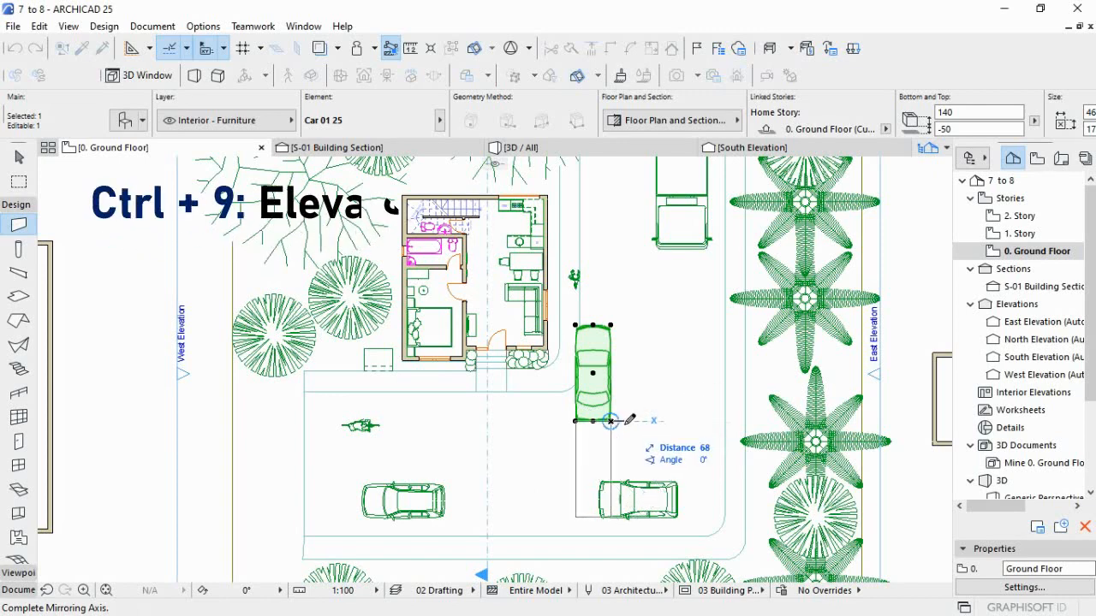
pyautogui.click(590, 420)
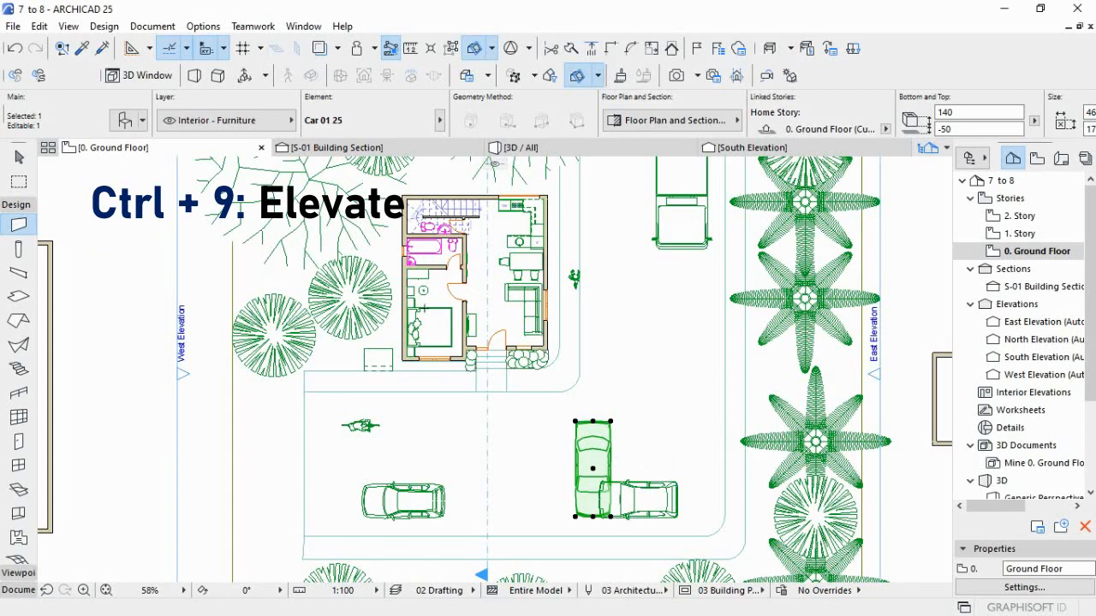
# - Elevate the lorry beside the house by 12 in the 3D view, leaving Set Home Story by Elevation off
pyautogui.click(523, 148)
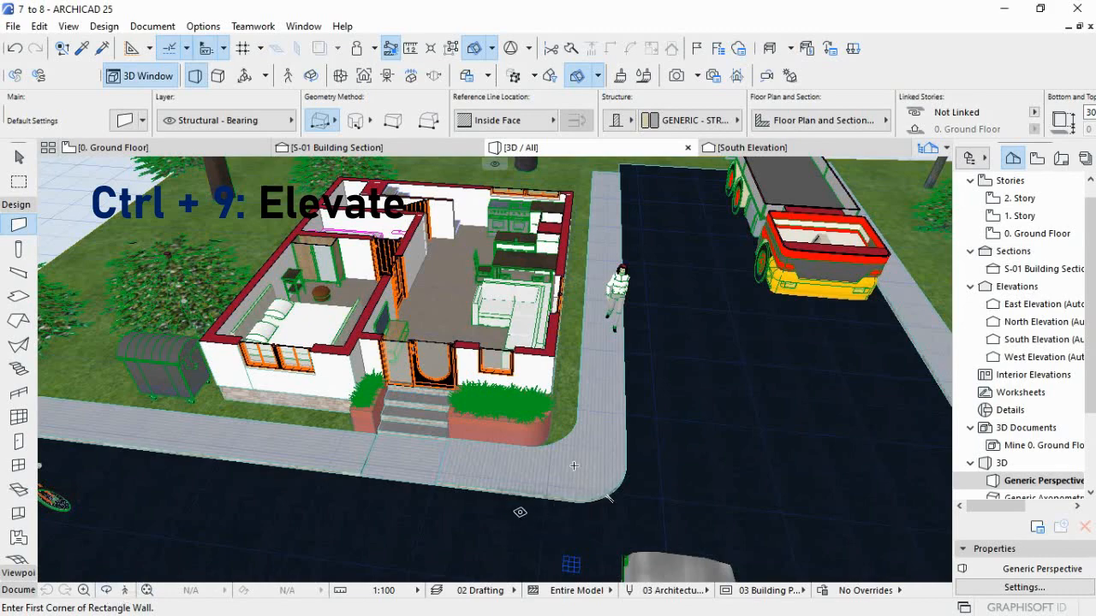
pyautogui.press('o')
pyautogui.moveTo(588, 486); pyautogui.dragTo(575, 419)
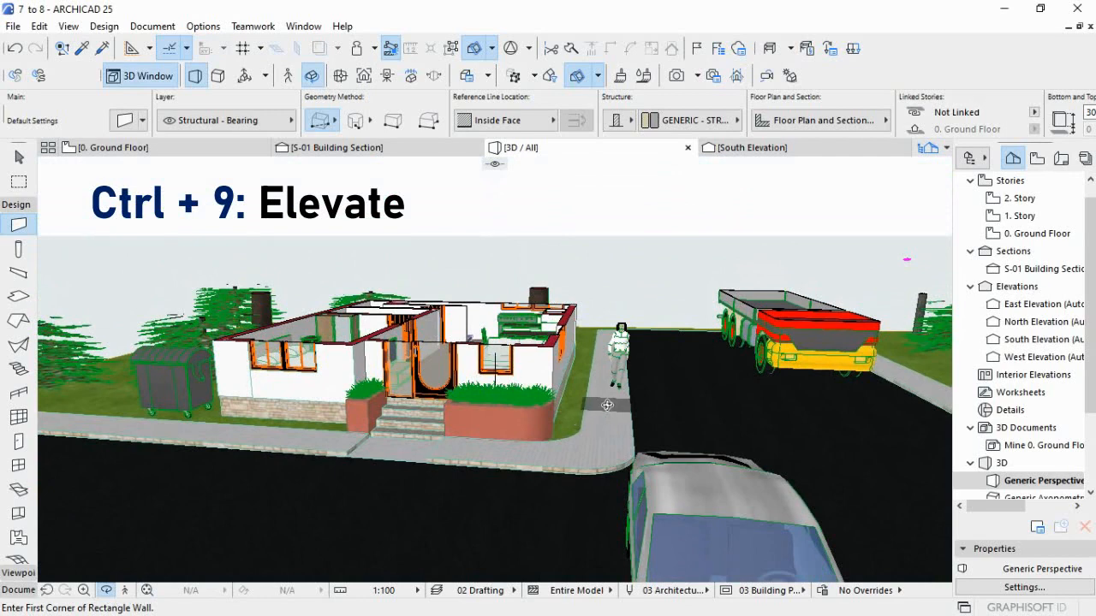
pyautogui.hotkey('ctrl', '9')
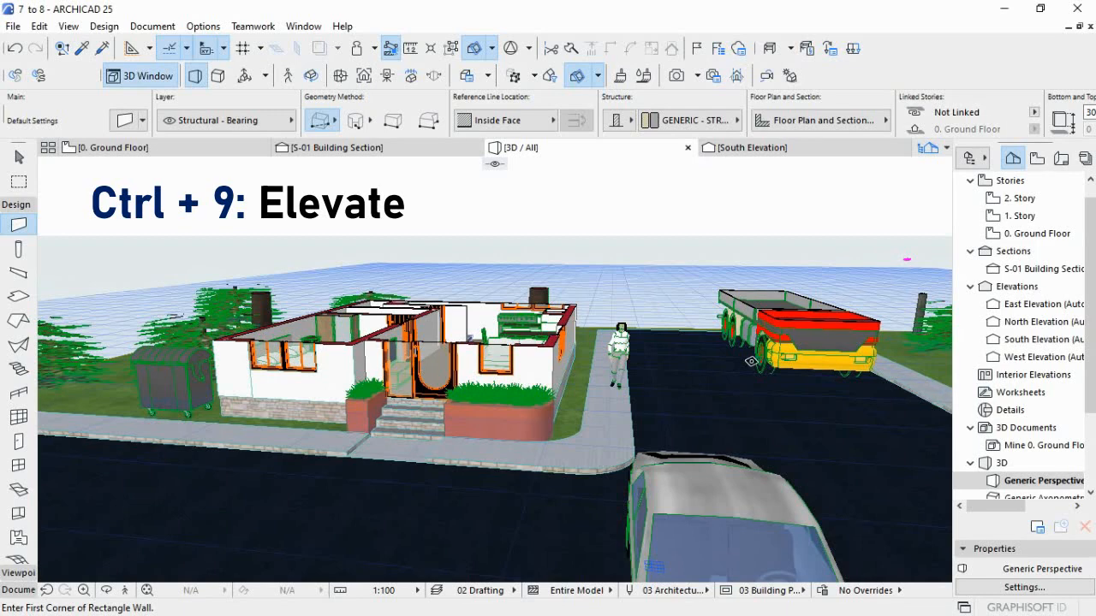
pyautogui.keyDown('shift'); pyautogui.click(832, 358); pyautogui.keyUp('shift')
pyautogui.keyDown('shift'); pyautogui.click(837, 362); pyautogui.keyUp('shift')
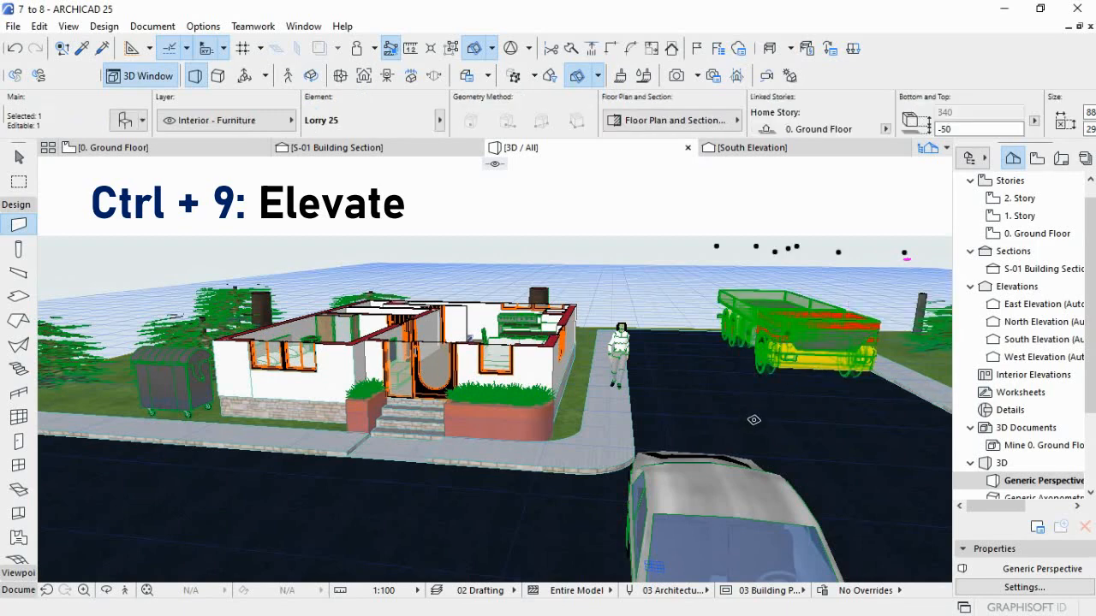
pyautogui.hotkey('ctrl', '9')
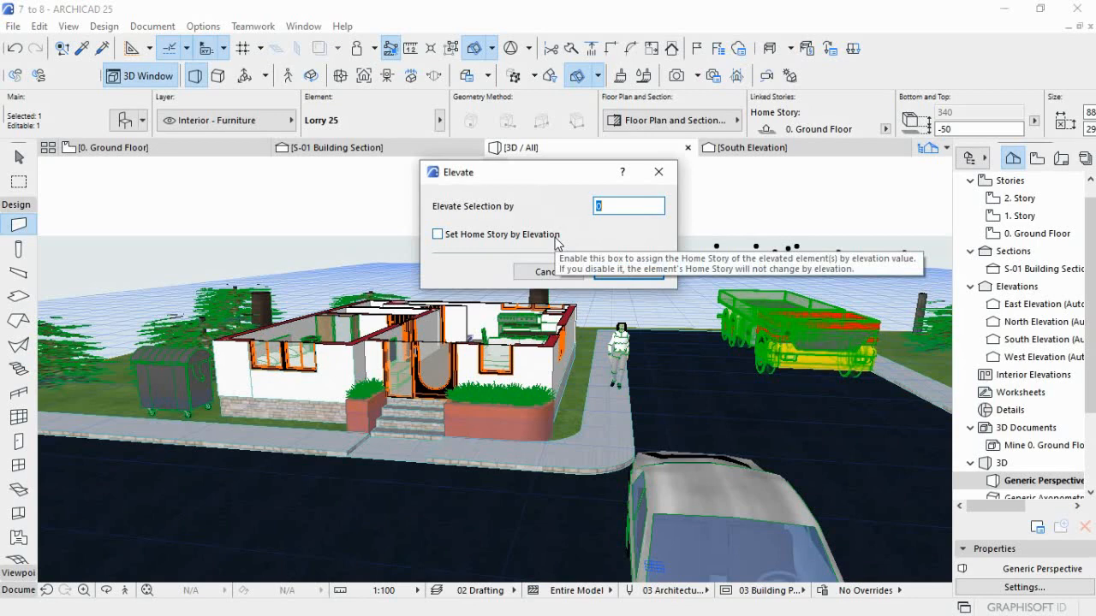
pyautogui.write('12')
pyautogui.press('Return')
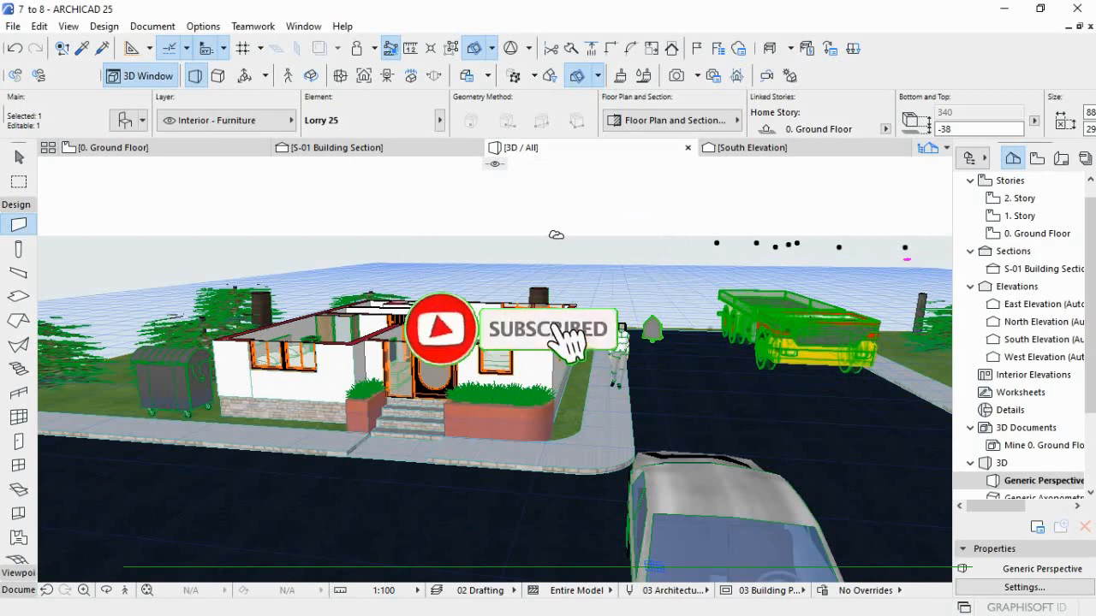
# - Elevate the selected lorry by a further 120
pyautogui.hotkey('ctrl', '9')
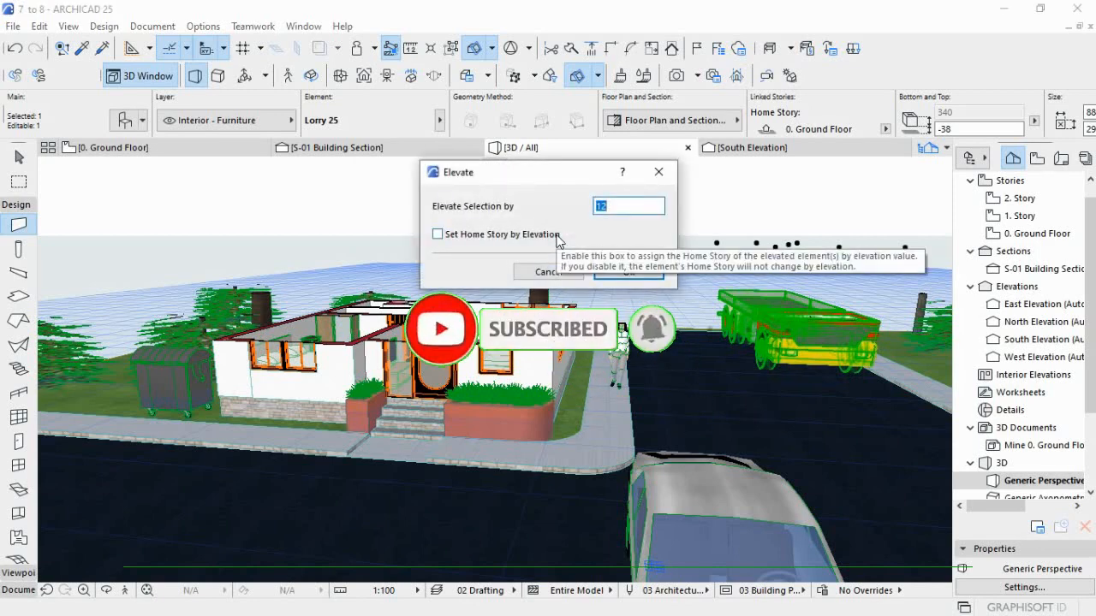
pyautogui.write('120')
pyautogui.press('Return')
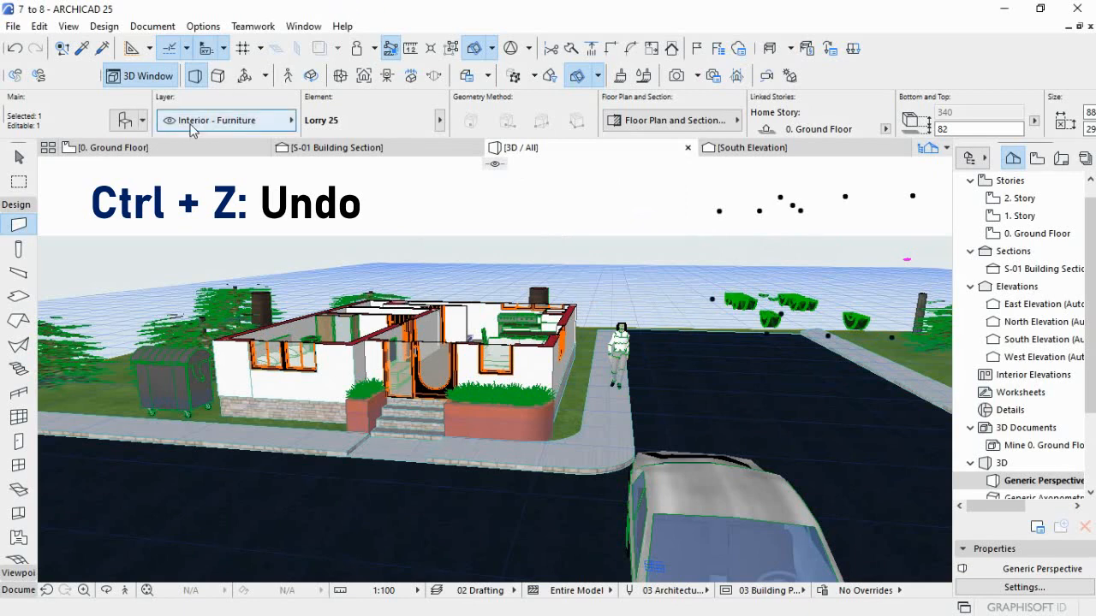
# - Undo both elevations of the lorry in the 3D view and return to the ground floor plan
pyautogui.click(109, 148)
pyautogui.hotkey('ctrl', 'z')
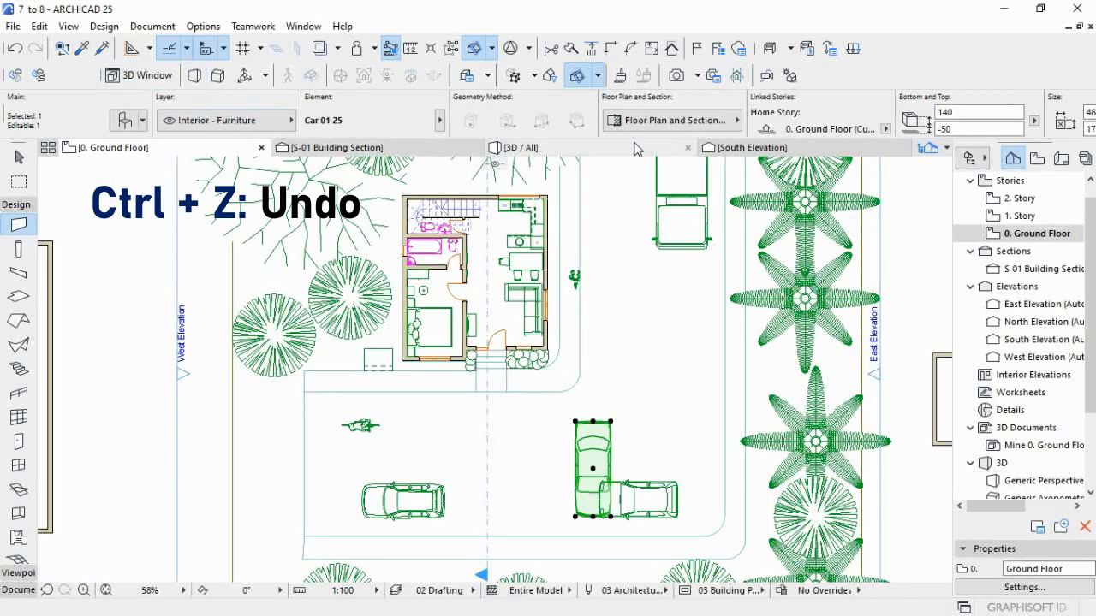
pyautogui.click(518, 147)
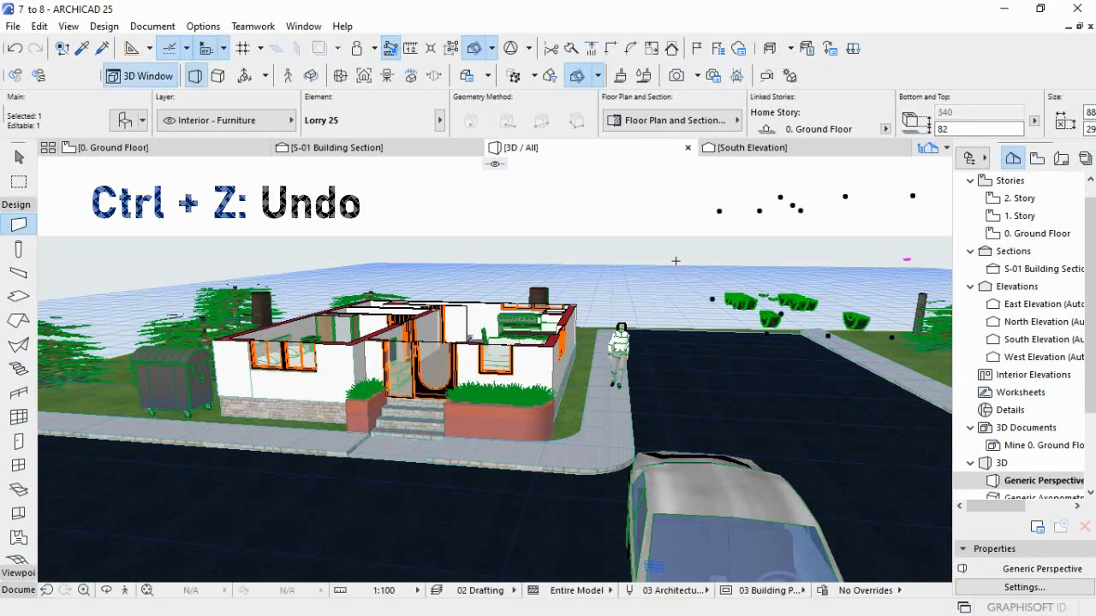
pyautogui.hotkey('ctrl', 'z')
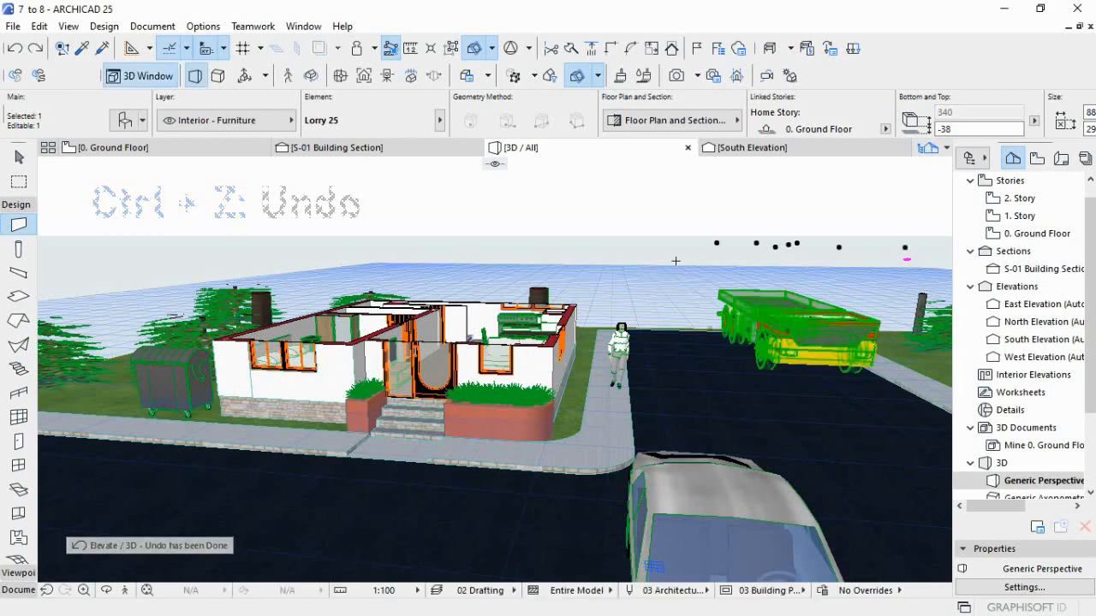
pyautogui.hotkey('ctrl', 'z')
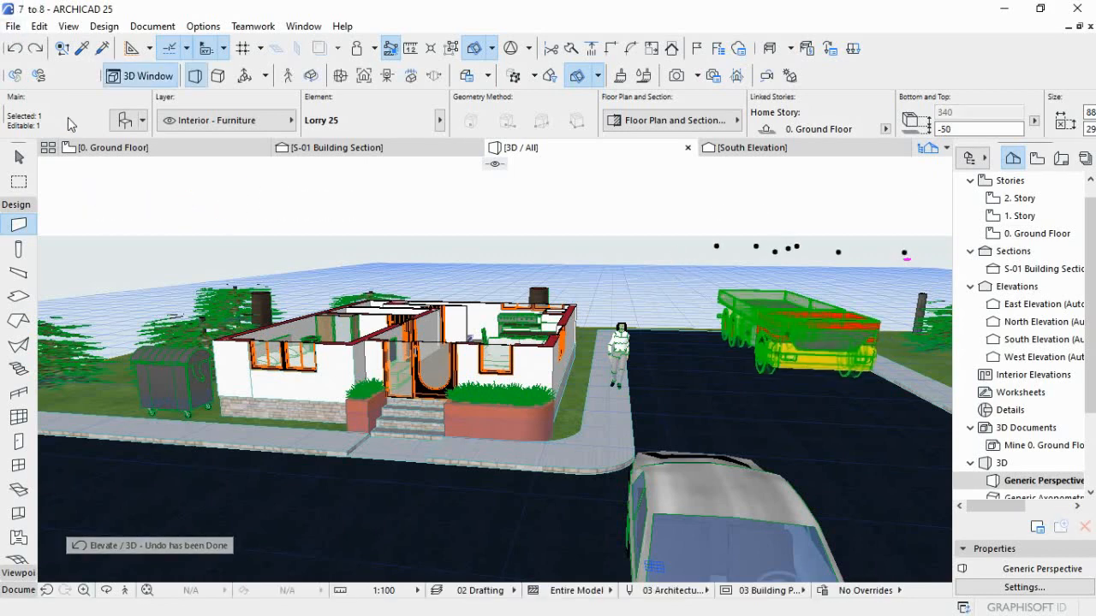
pyautogui.click(114, 149)
# - Drag a copy of the two overlapping driveway cars about 2230 west, beyond the West Elevation line
pyautogui.press('Escape')
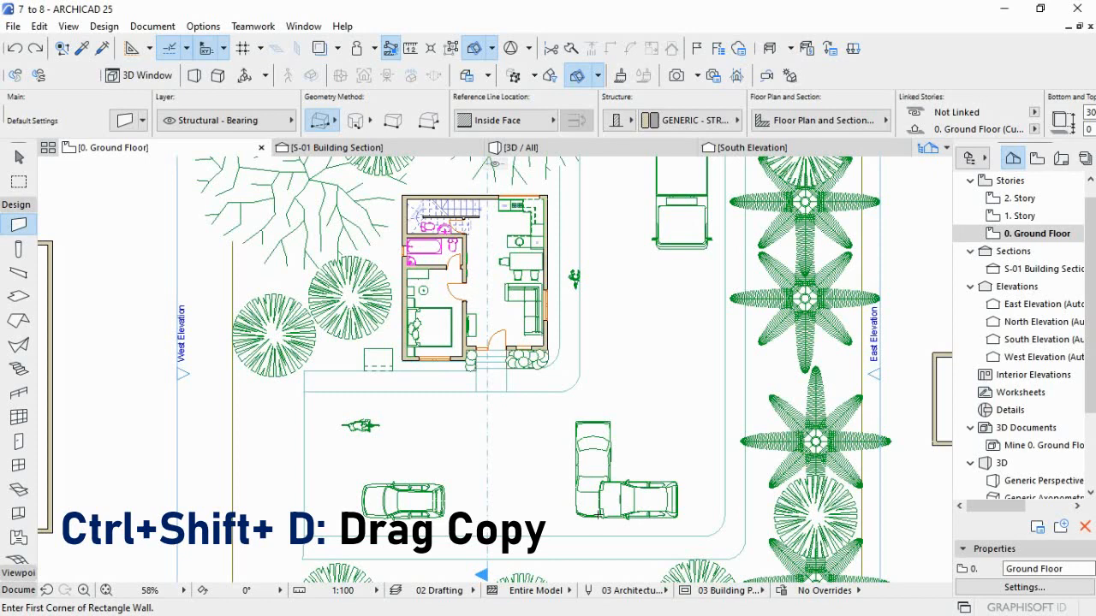
pyautogui.keyDown('shift'); pyautogui.click(638, 499); pyautogui.keyUp('shift')
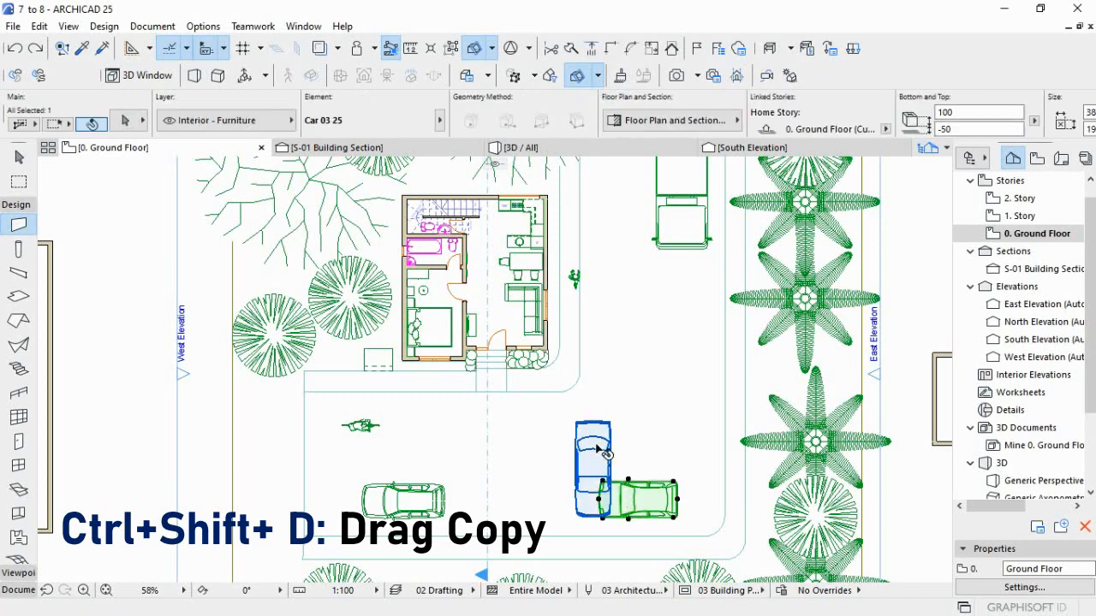
pyautogui.keyDown('shift'); pyautogui.click(592, 463); pyautogui.keyUp('shift')
pyautogui.scroll(-1, 586, 447)
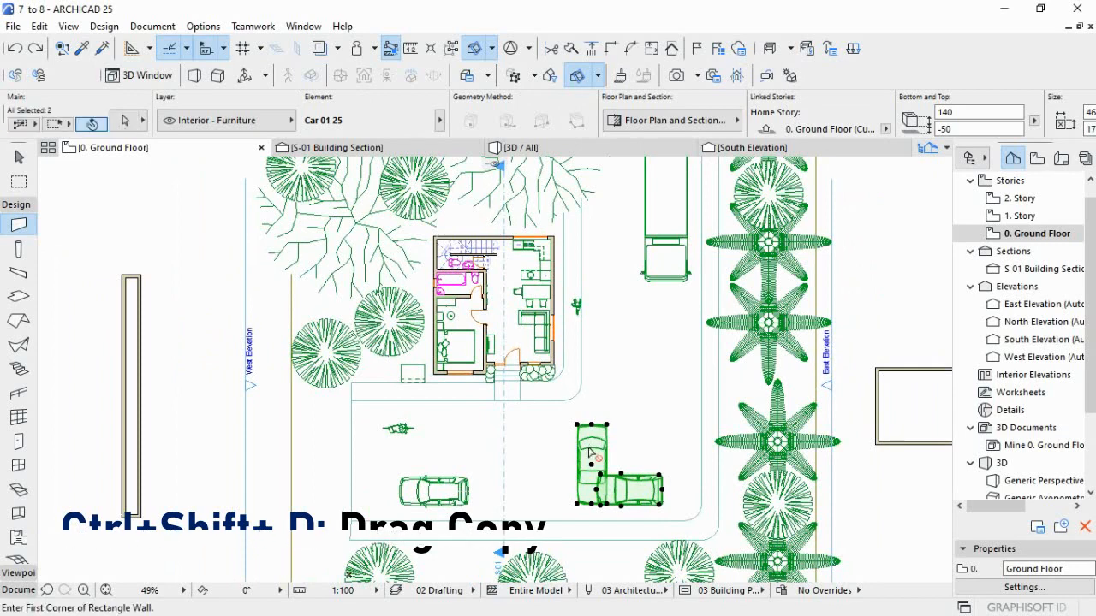
pyautogui.hotkey('ctrl', 'shift', 'd')
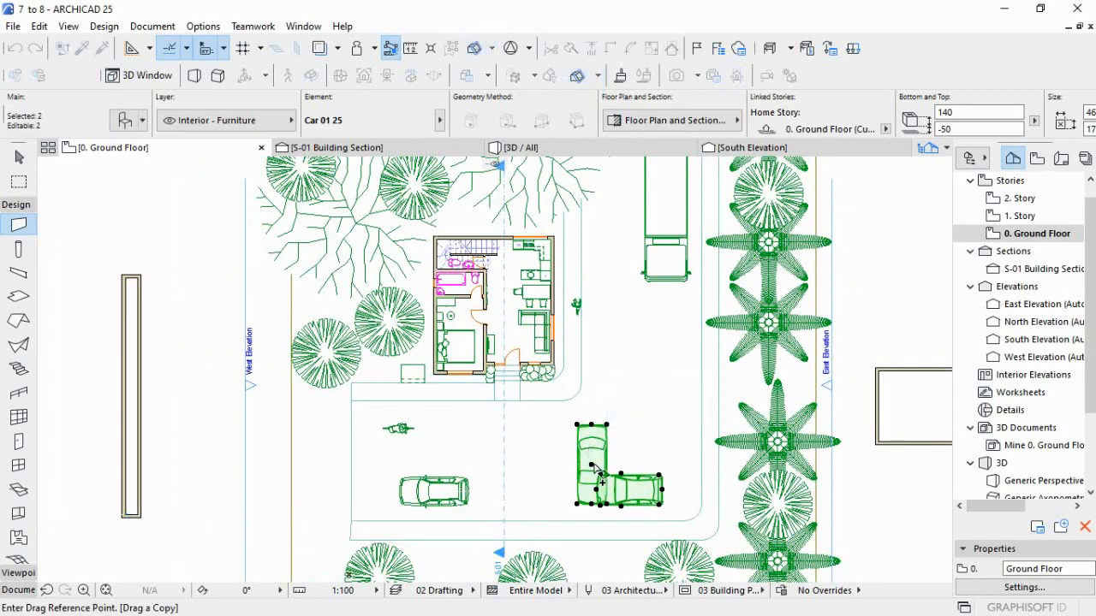
pyautogui.click(590, 465)
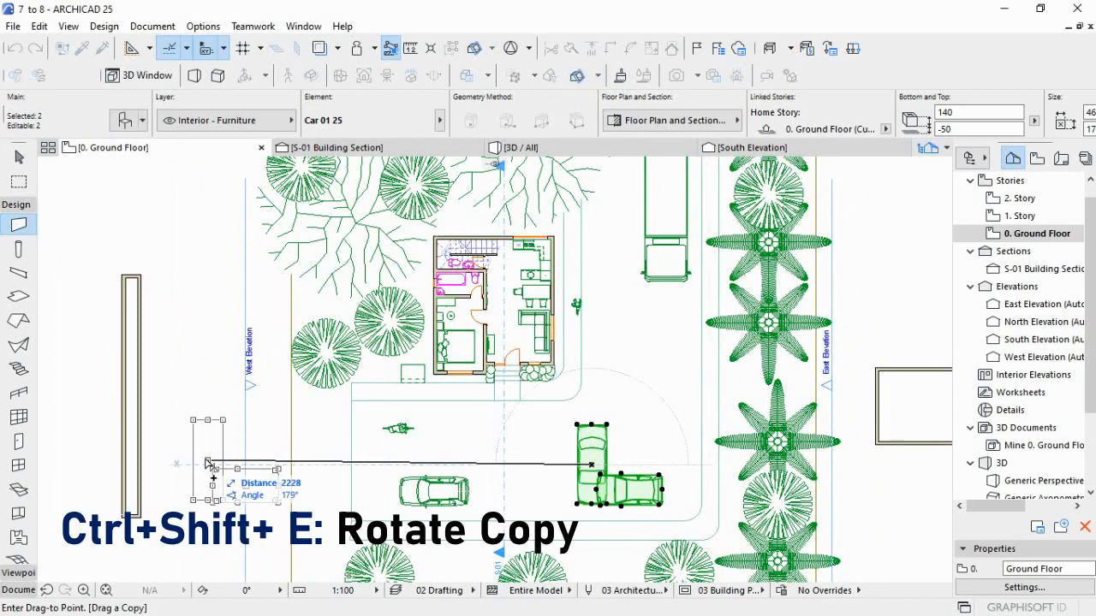
pyautogui.click(207, 462)
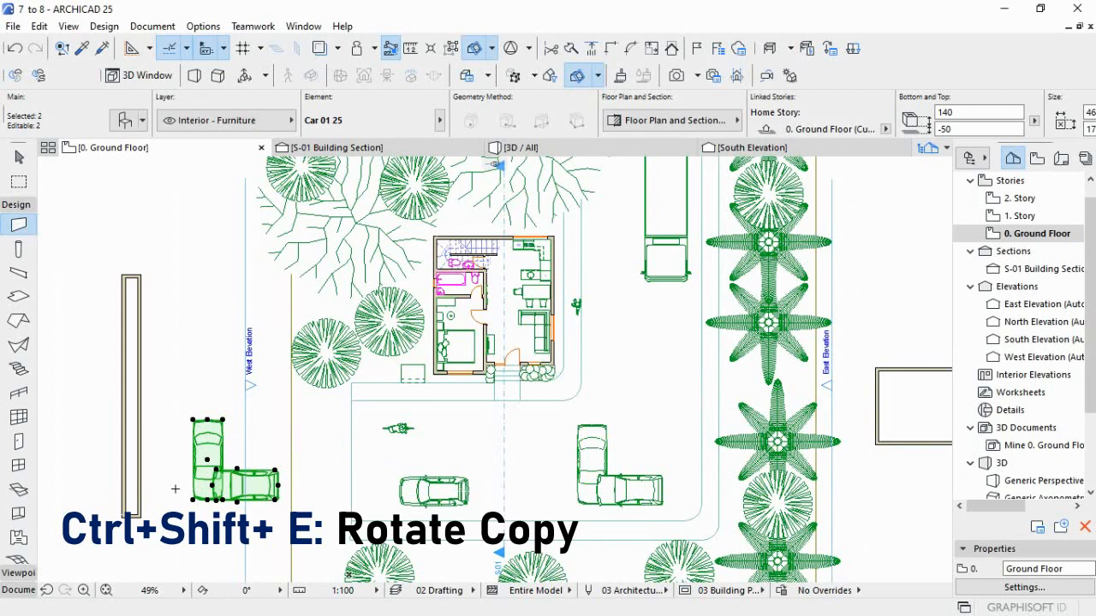
# - Rotate a copy of the two selected cars beside the West Elevation line 90° clockwise about their southwest corner
pyautogui.hotkey('ctrl', 'shift', 'e')
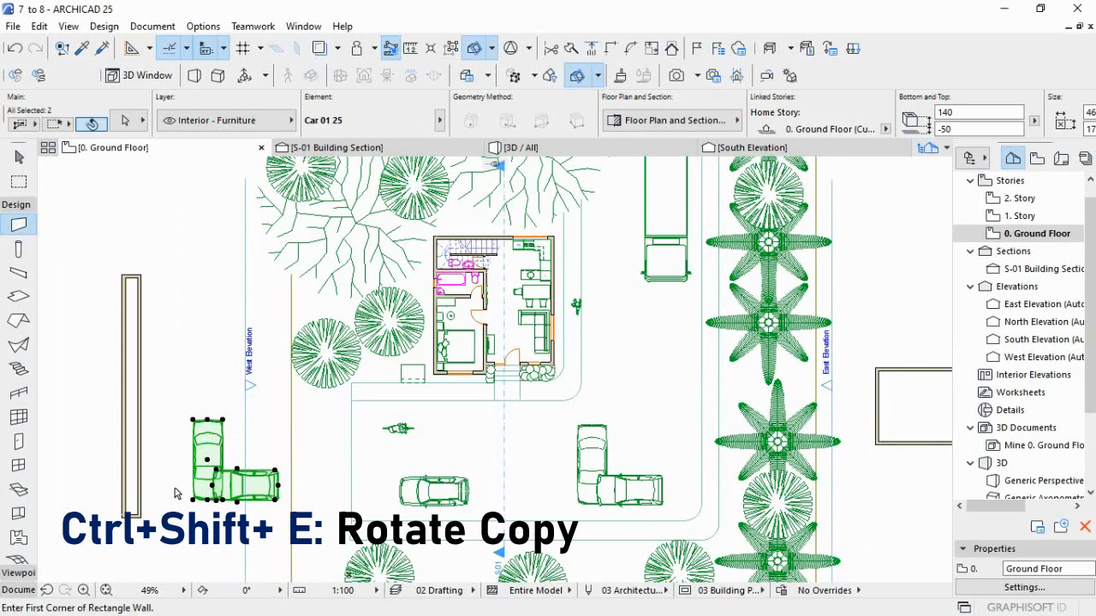
pyautogui.hotkey('ctrl', 'shift', 'e')
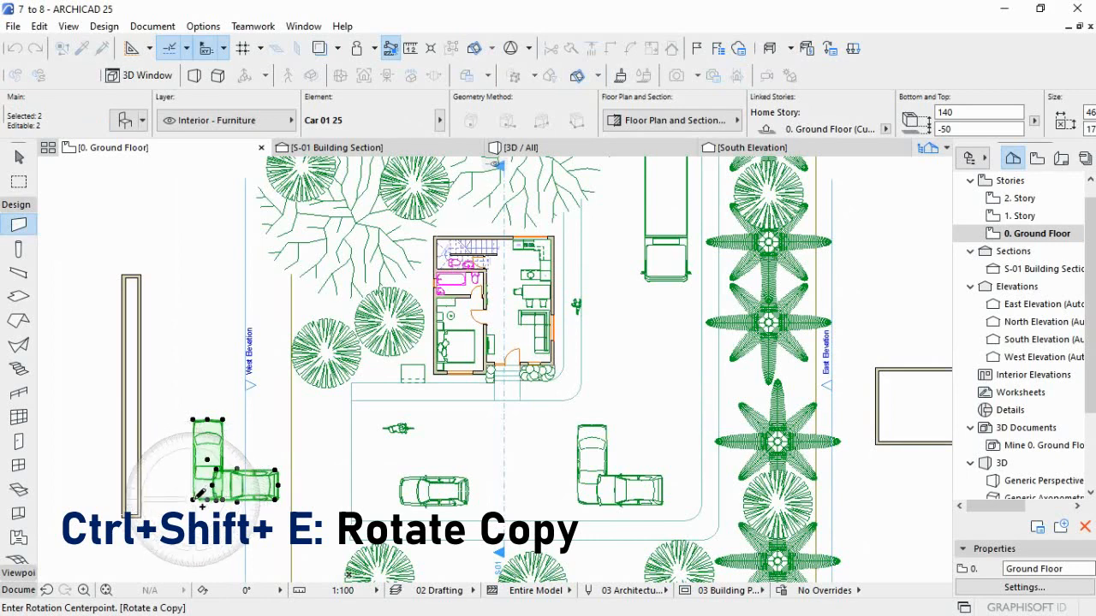
pyautogui.click(194, 500)
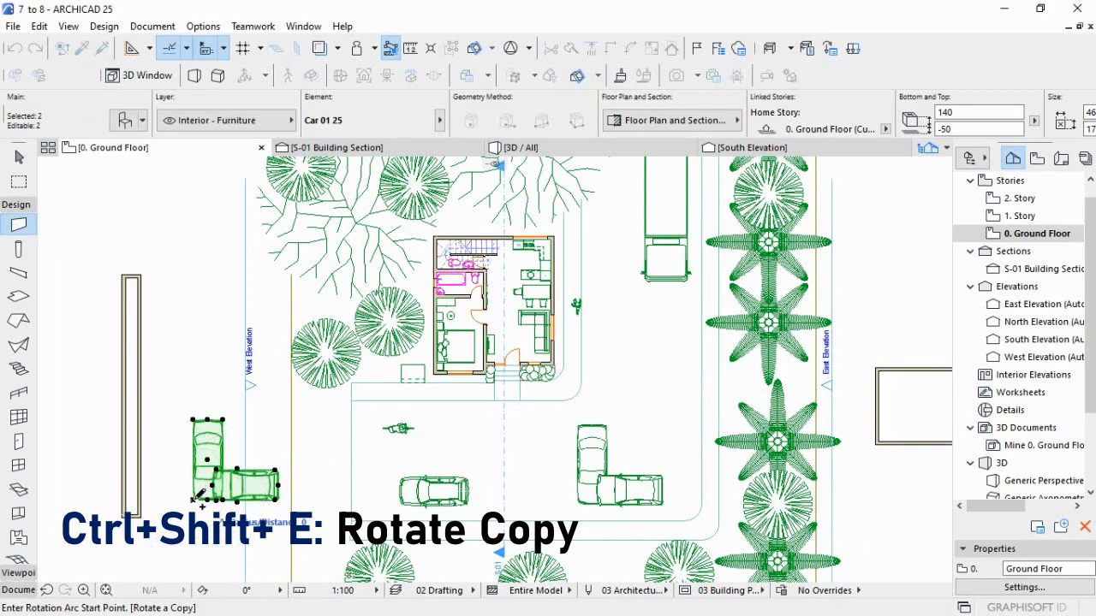
pyautogui.click(198, 556)
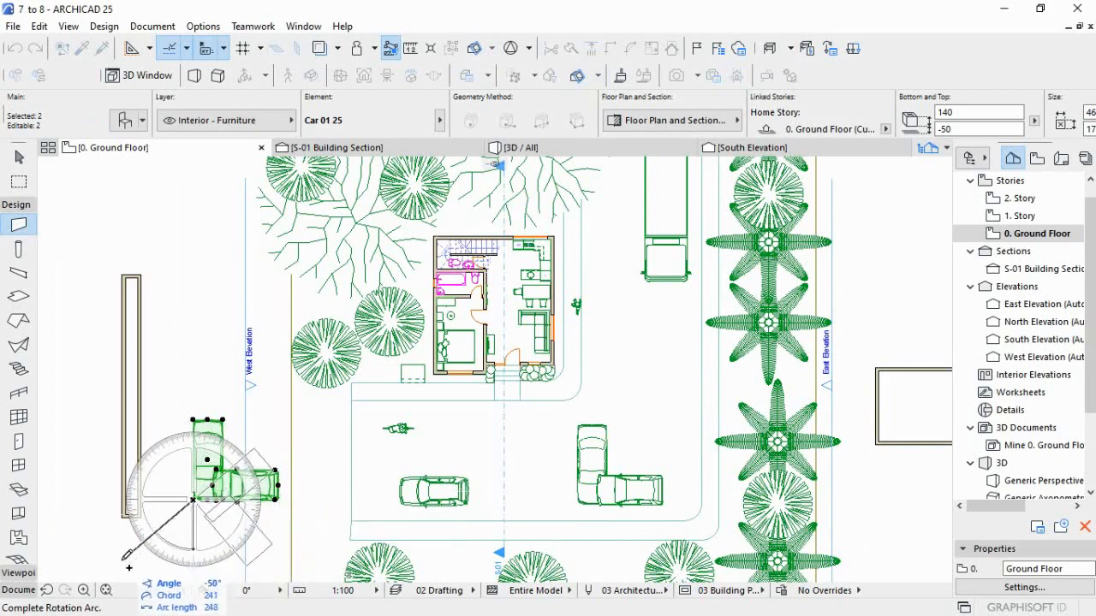
pyautogui.click(86, 498)
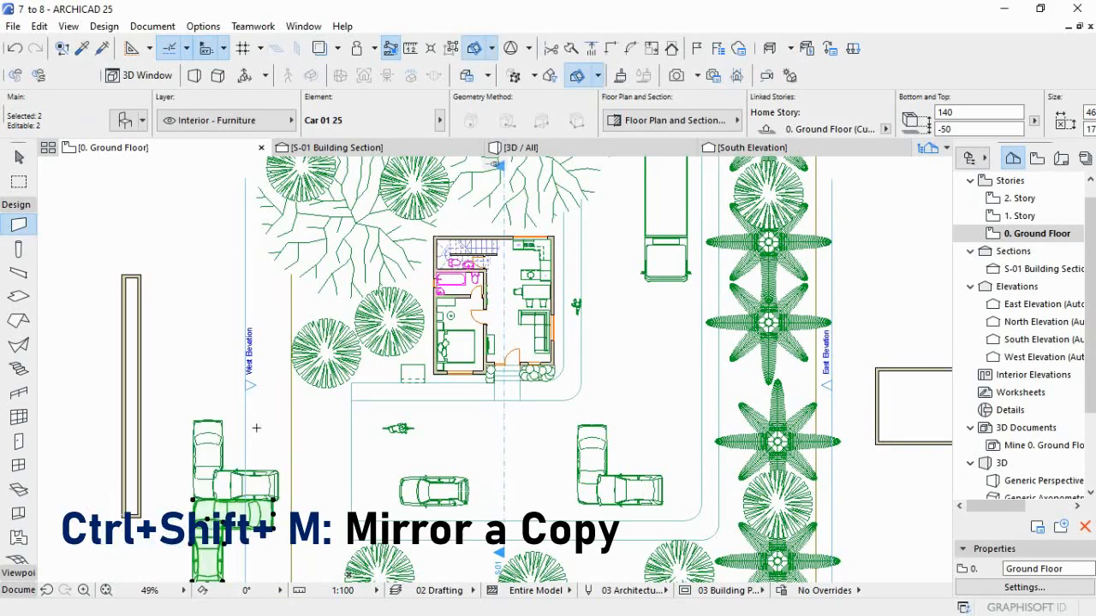
# - Add the two original cars to the selection and mirror a copy of all four across a vertical axis along their west edge
pyautogui.scroll(-3, 173, 377)
pyautogui.scroll(3, 177, 452)
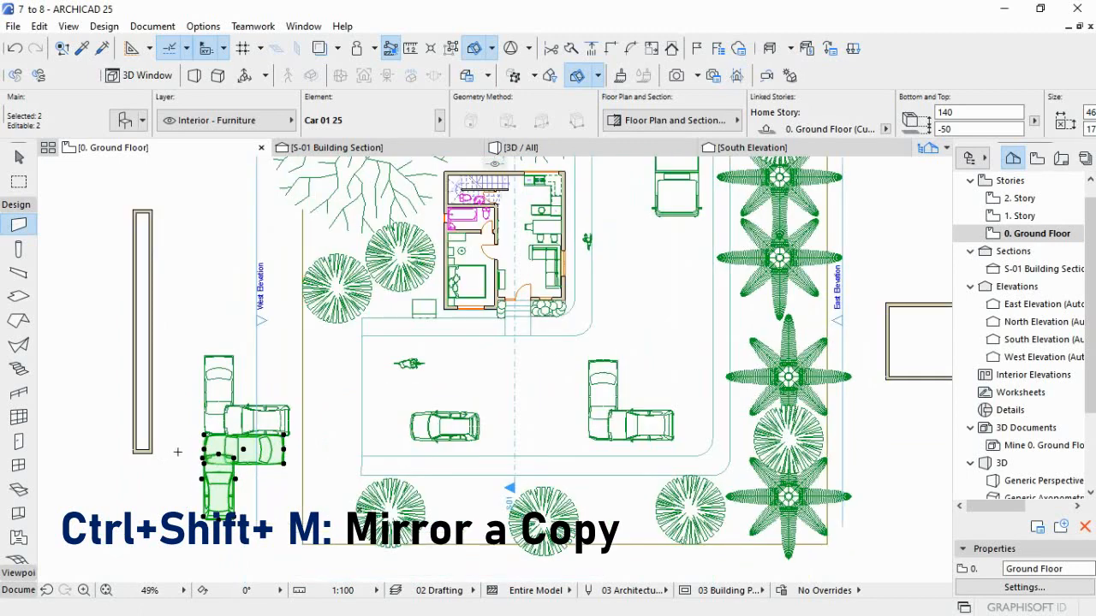
pyautogui.keyDown('shift'); pyautogui.click(221, 394); pyautogui.keyUp('shift')
pyautogui.keyDown('shift'); pyautogui.click(230, 419); pyautogui.keyUp('shift')
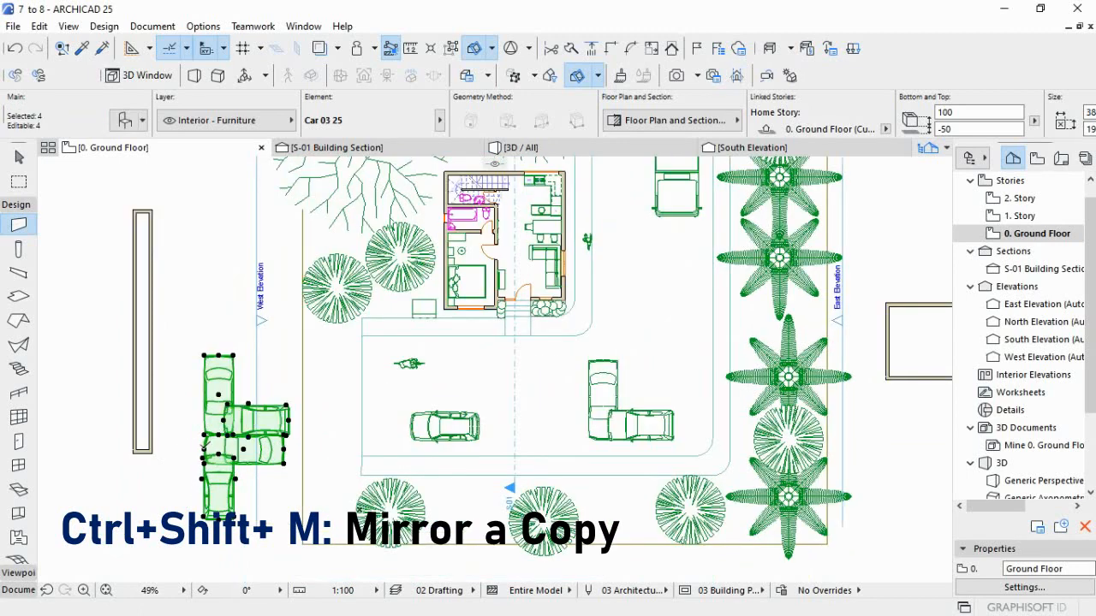
pyautogui.click(202, 435)
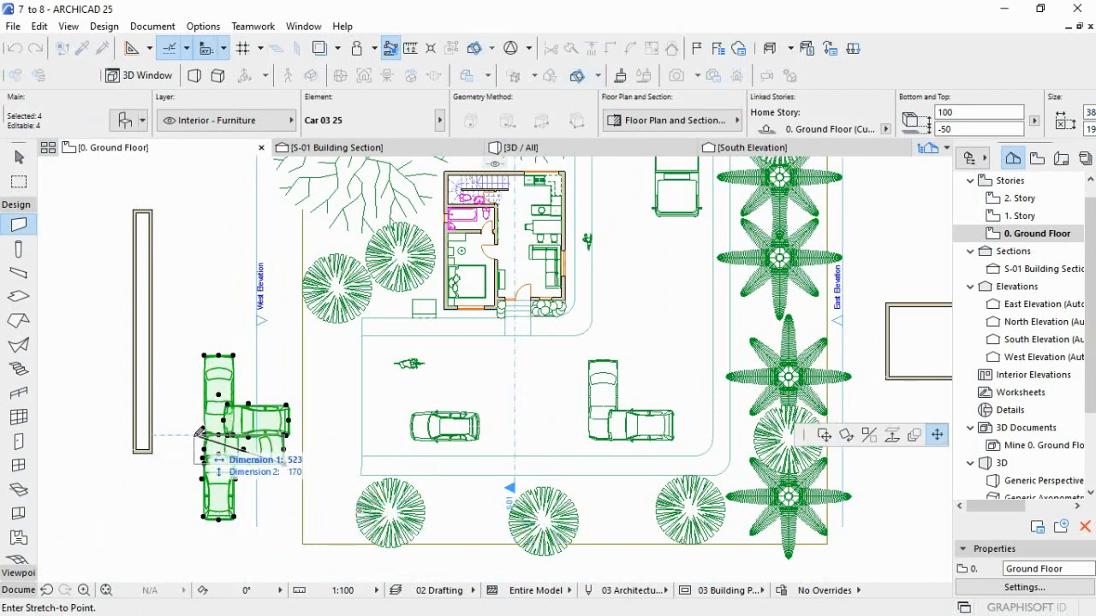
pyautogui.click(194, 436)
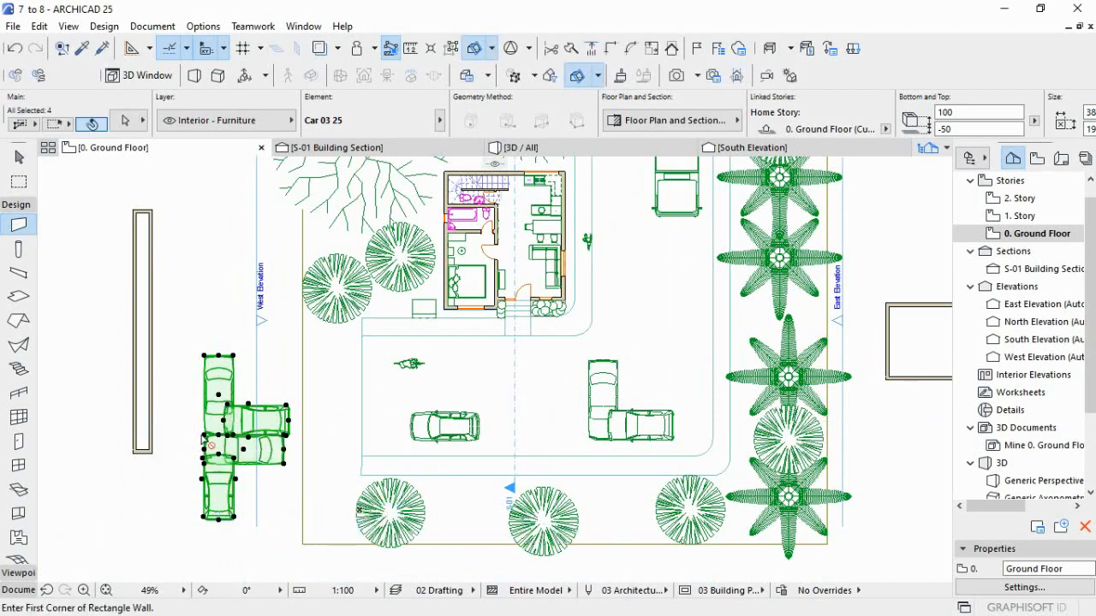
pyautogui.hotkey('ctrl', 'shift', 'm')
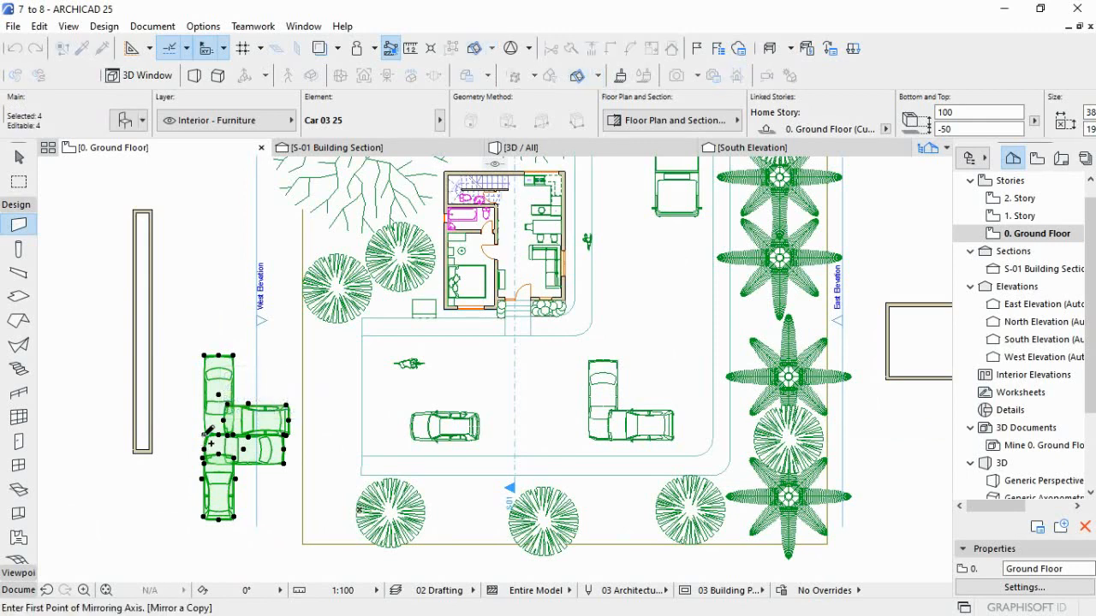
pyautogui.click(209, 435)
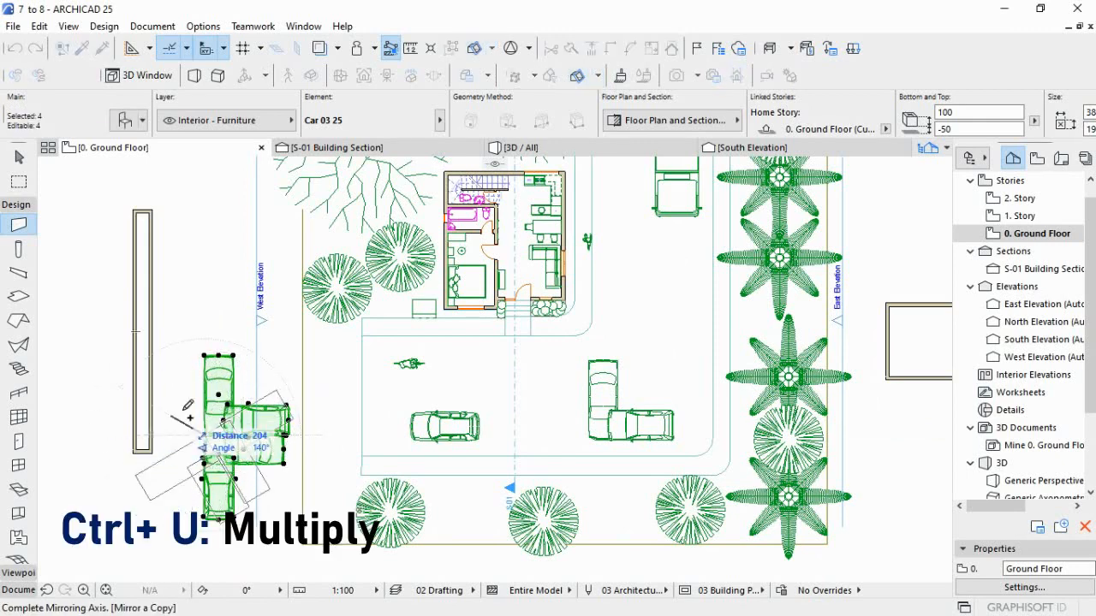
pyautogui.click(213, 366)
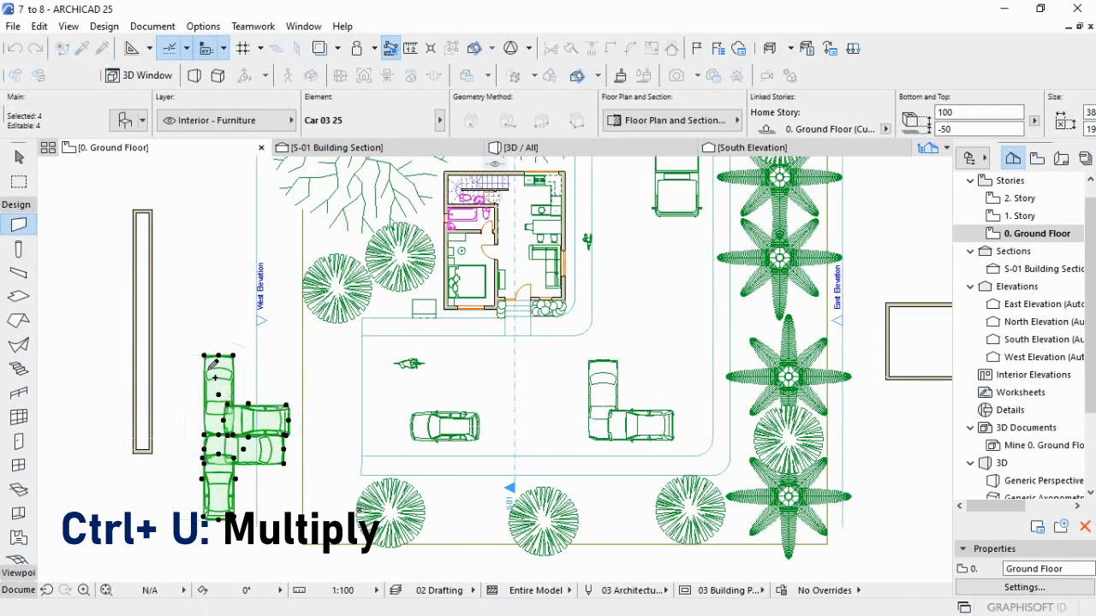
pyautogui.scroll(2, 192, 444)
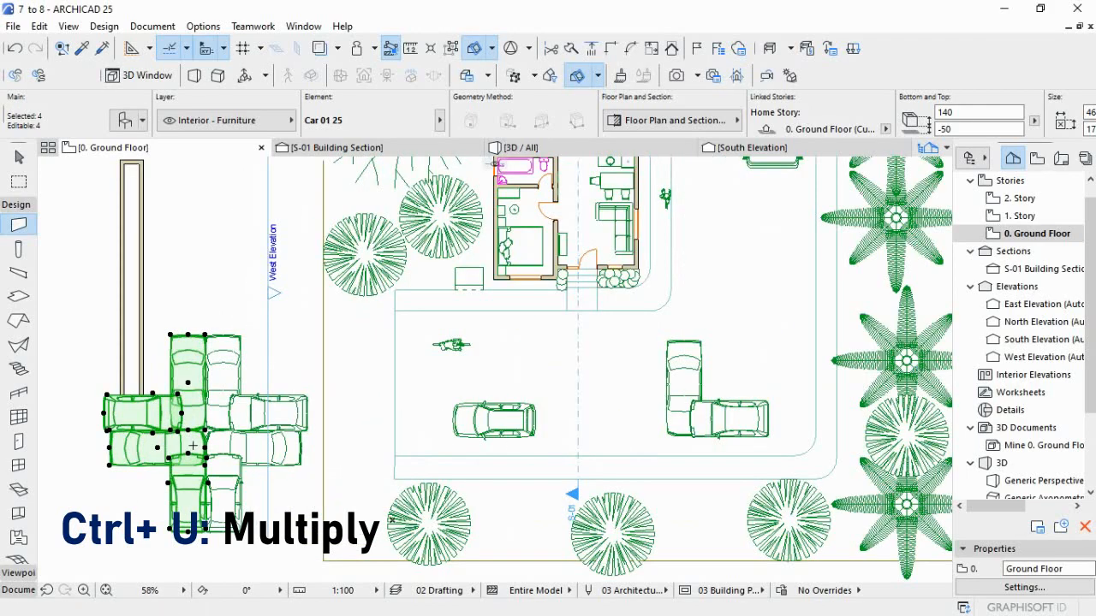
pyautogui.press('Escape')
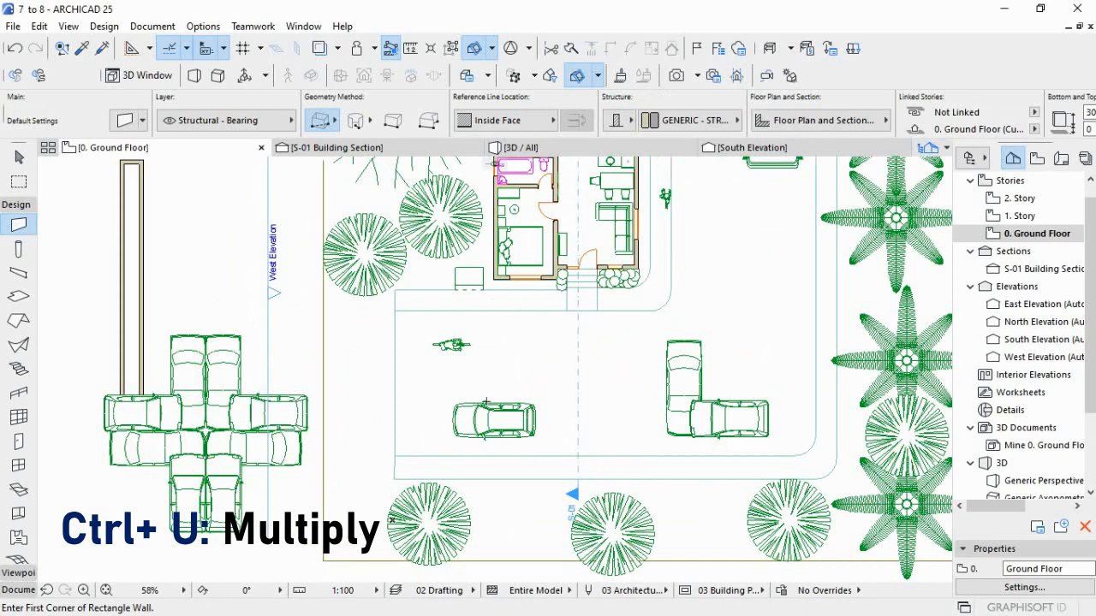
# - Multiply the driveway cyclist by dragging with the Spread method at spacing 100, running west-northwest past the West Elevation line
pyautogui.keyDown('shift'); pyautogui.click(462, 346); pyautogui.keyUp('shift')
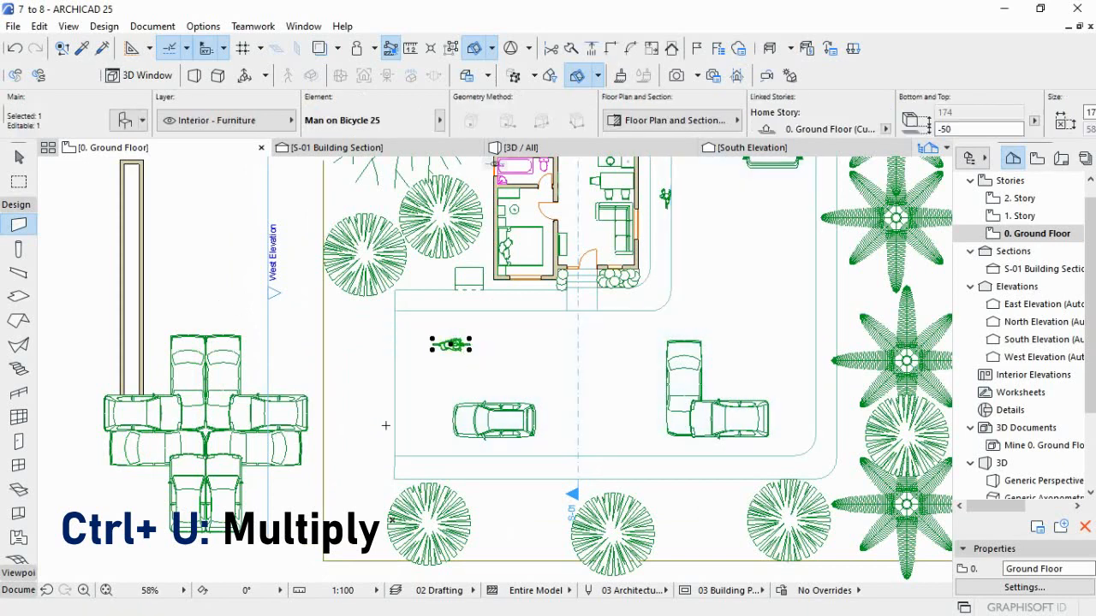
pyautogui.hotkey('ctrl', 'u')
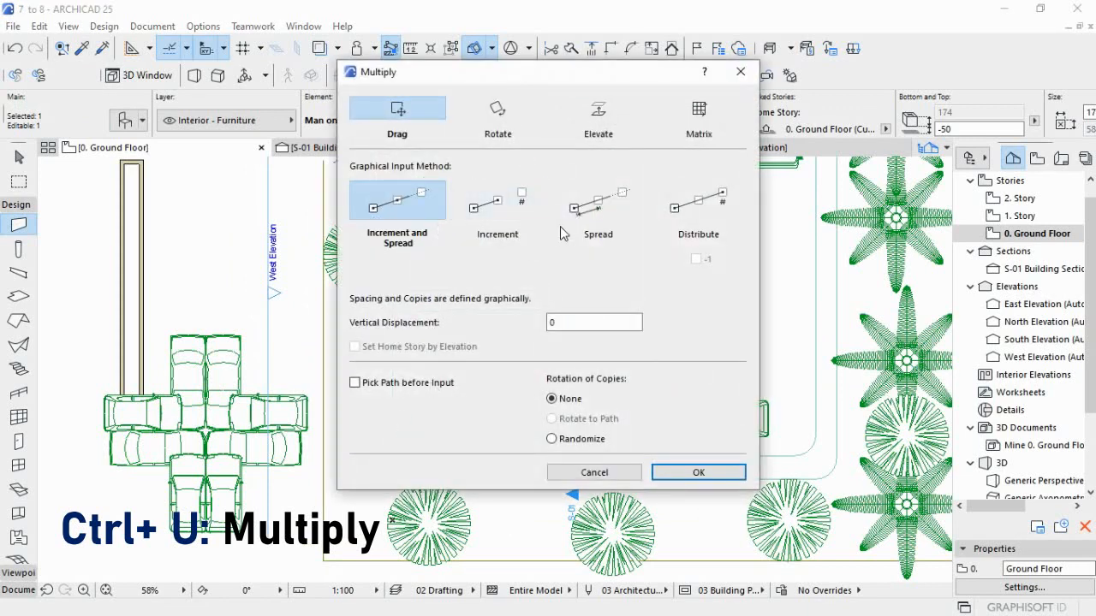
pyautogui.click(586, 208)
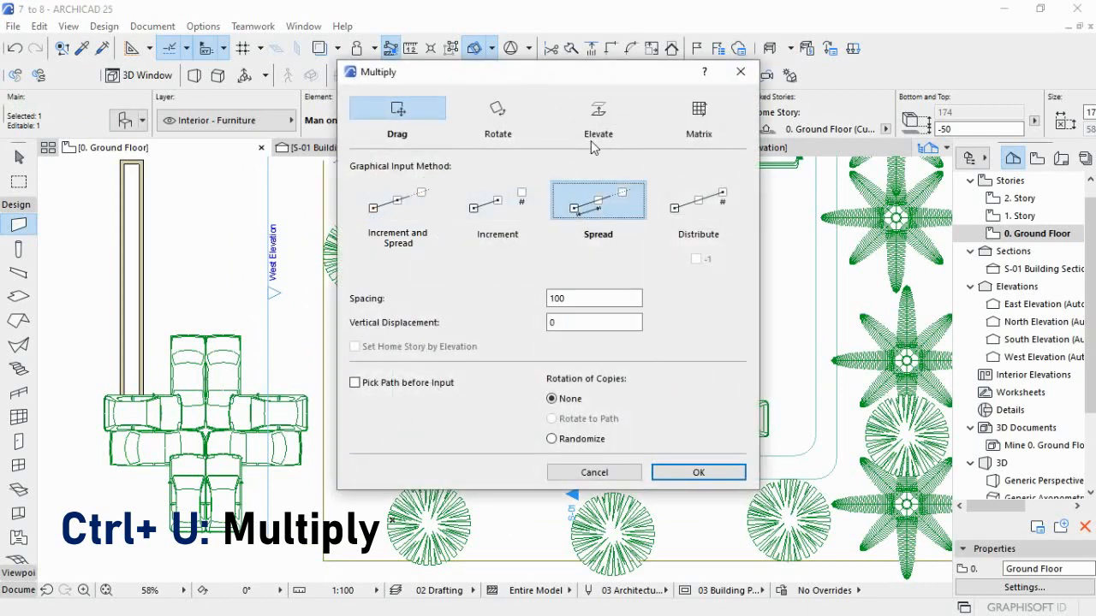
pyautogui.click(699, 477)
pyautogui.click(684, 467)
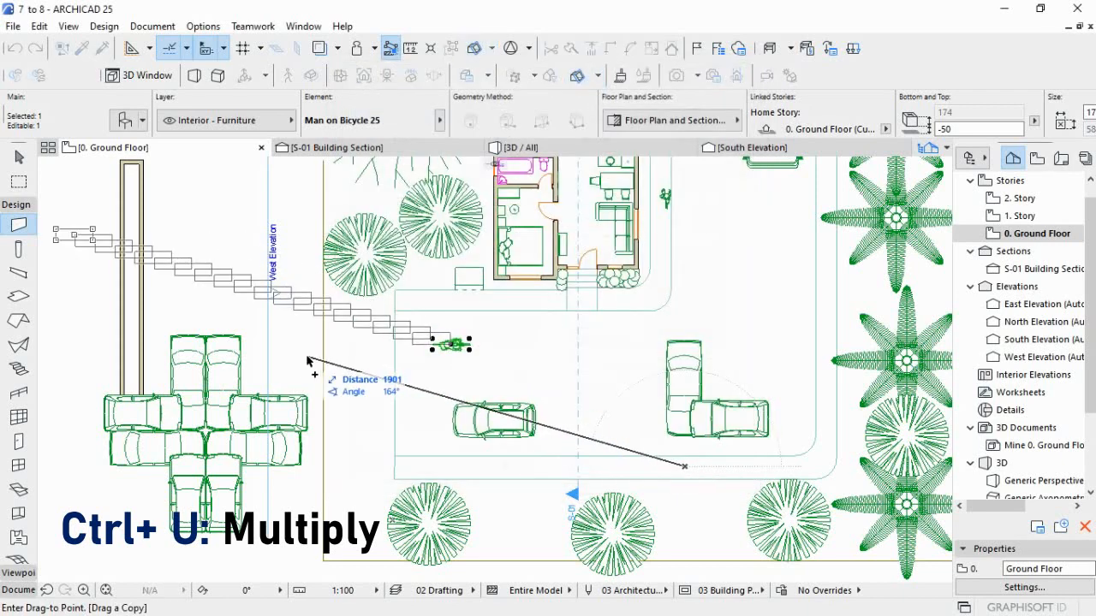
pyautogui.click(328, 377)
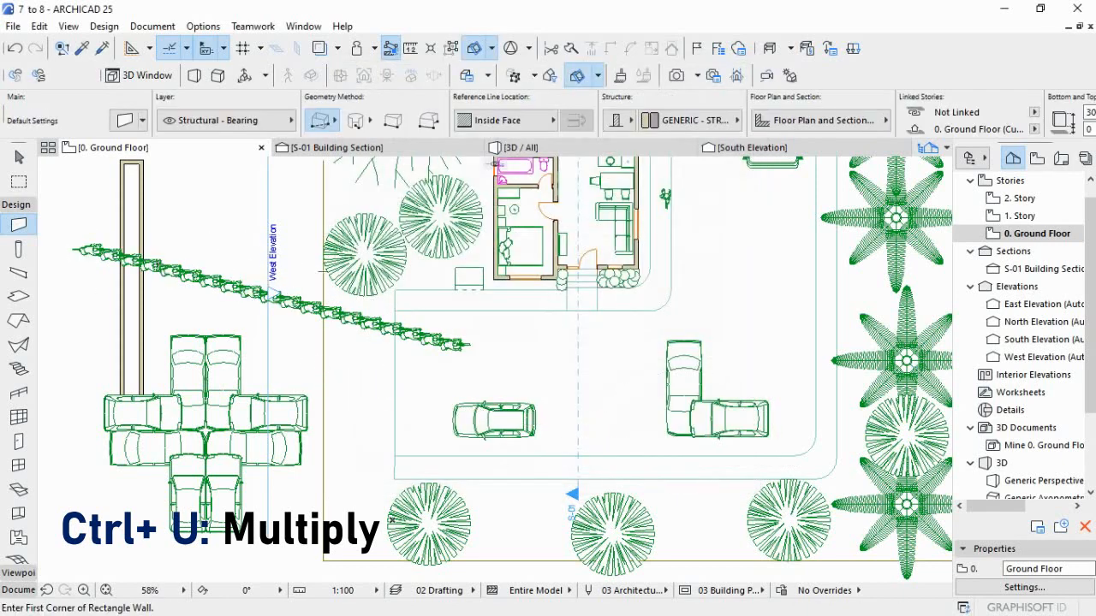
# - Stretch the northwest corner of the slab strip in front of the house west, just beyond the West Elevation line
pyautogui.scroll(2, 120, 229)
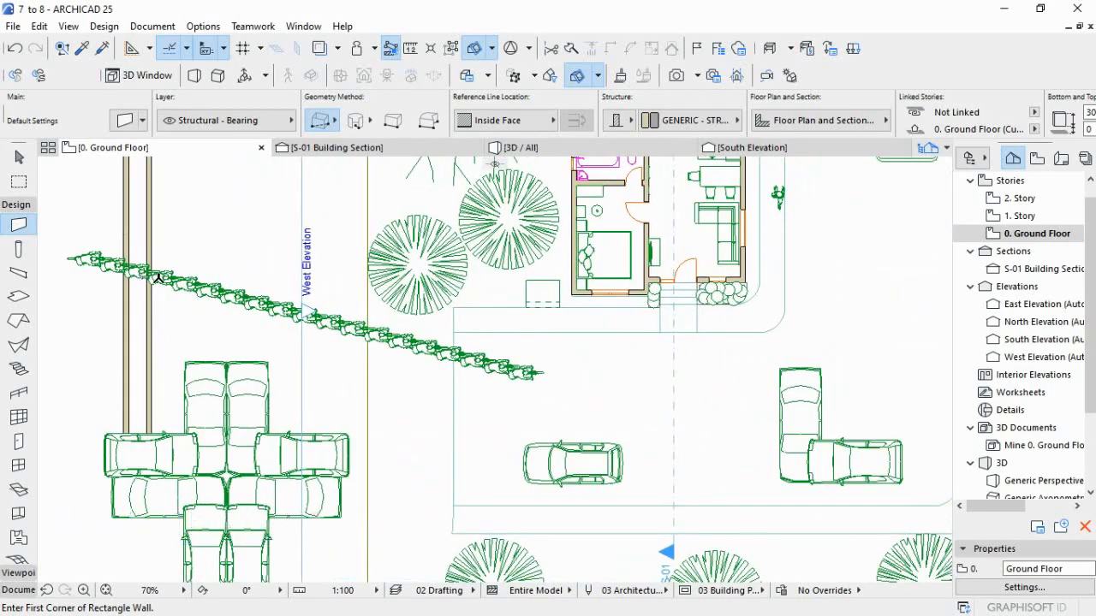
pyautogui.scroll(-1, 546, 332)
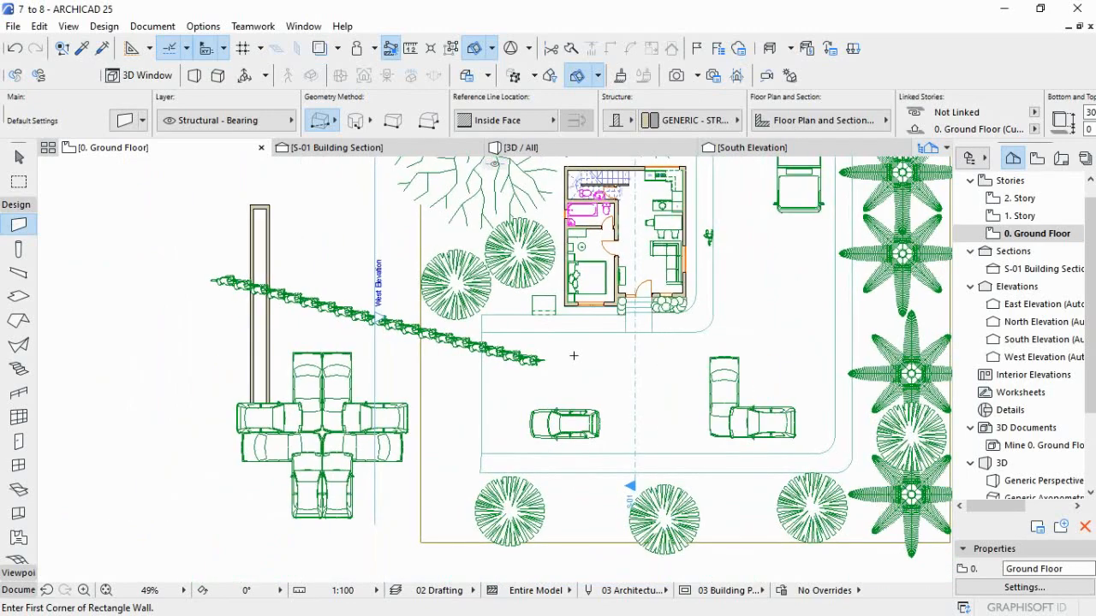
pyautogui.keyDown('shift'); pyautogui.click(496, 317); pyautogui.keyUp('shift')
pyautogui.hotkey('ctrl', 'h')
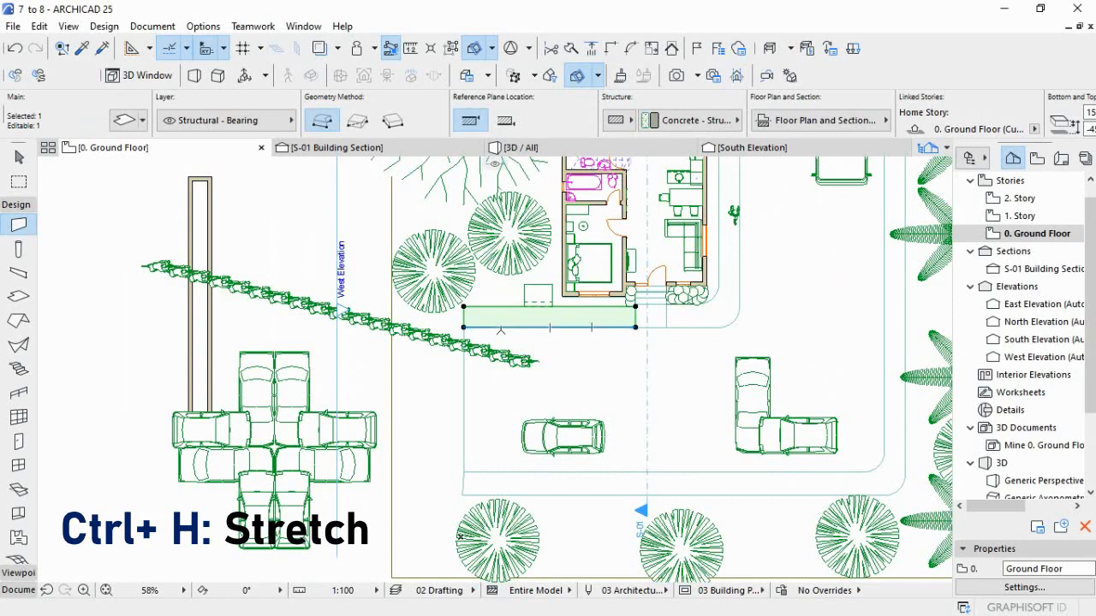
pyautogui.click(501, 328)
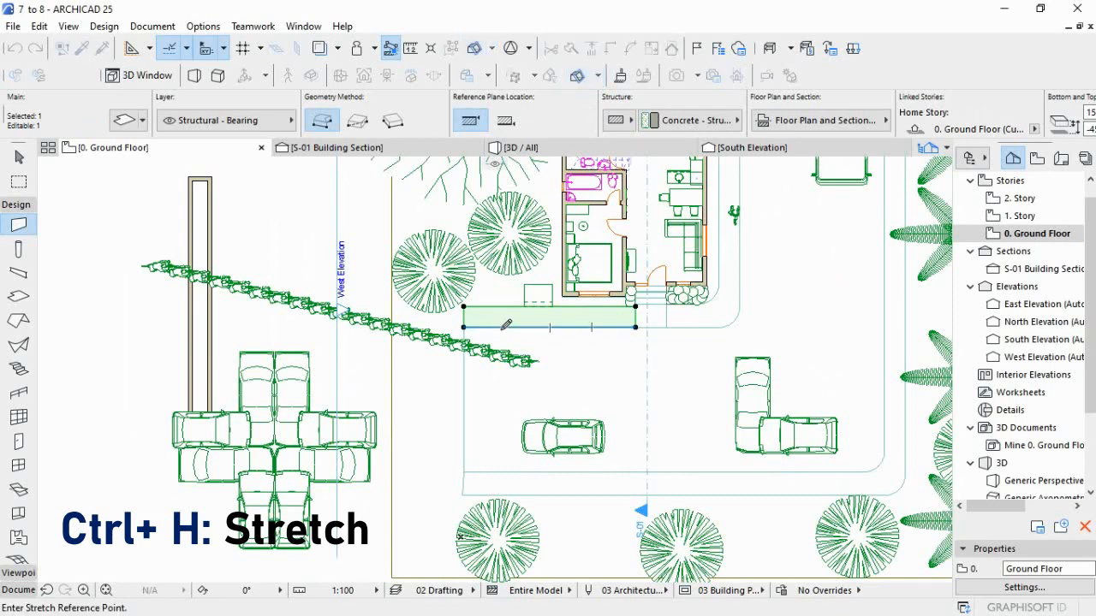
pyautogui.click(463, 328)
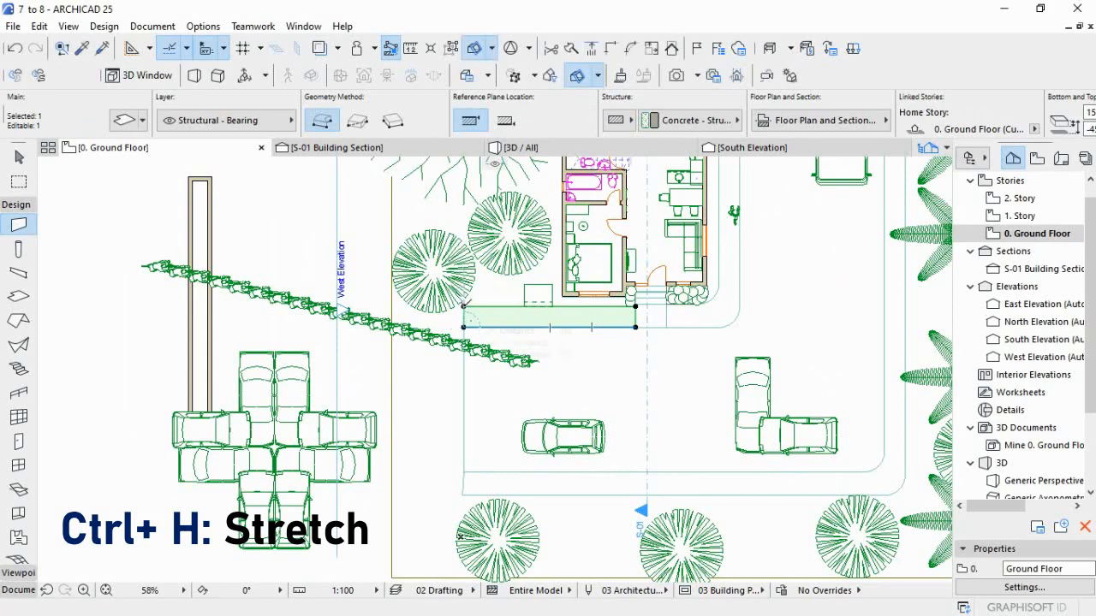
pyautogui.click(463, 305)
pyautogui.click(328, 273)
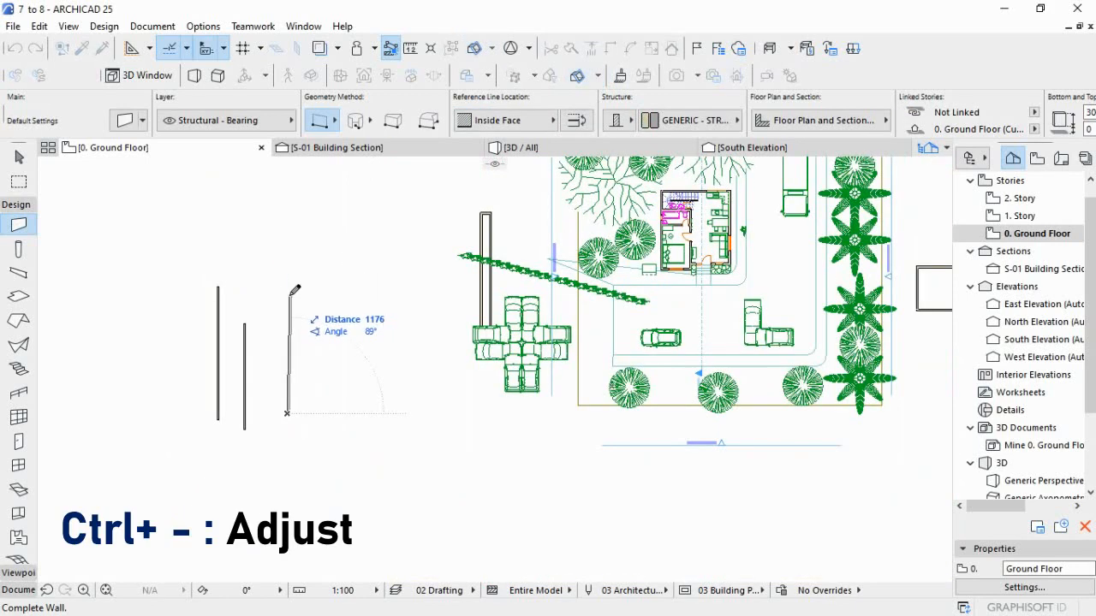
# - Draw two more vertical walls, about 1170 and 1020 long, east of the existing pair in the empty area west of the site
pyautogui.click(287, 296)
pyautogui.click(313, 365)
pyautogui.click(316, 263)
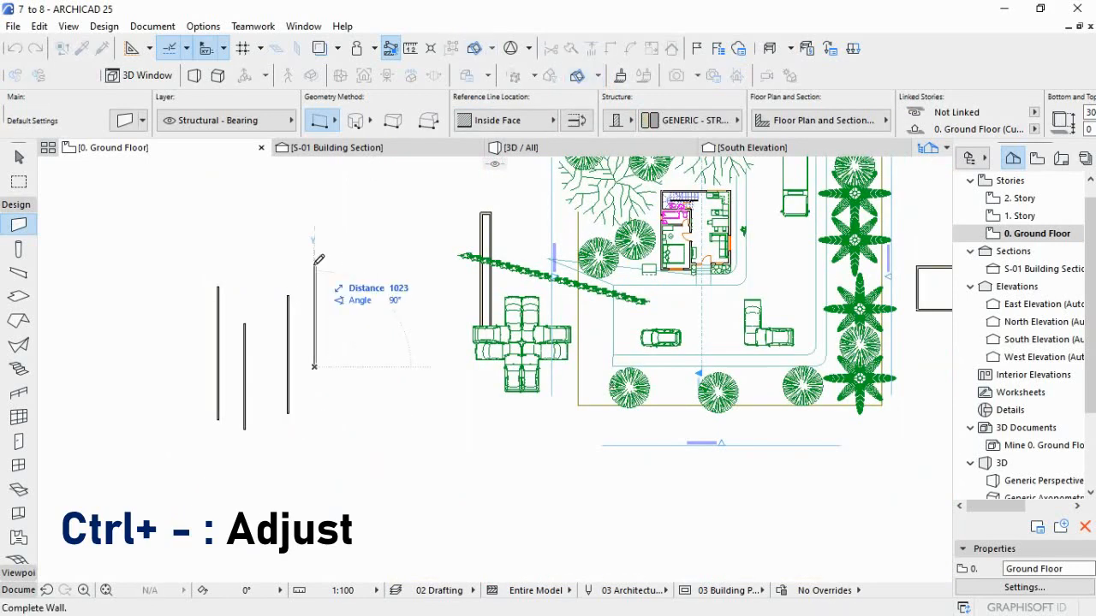
pyautogui.click(162, 261)
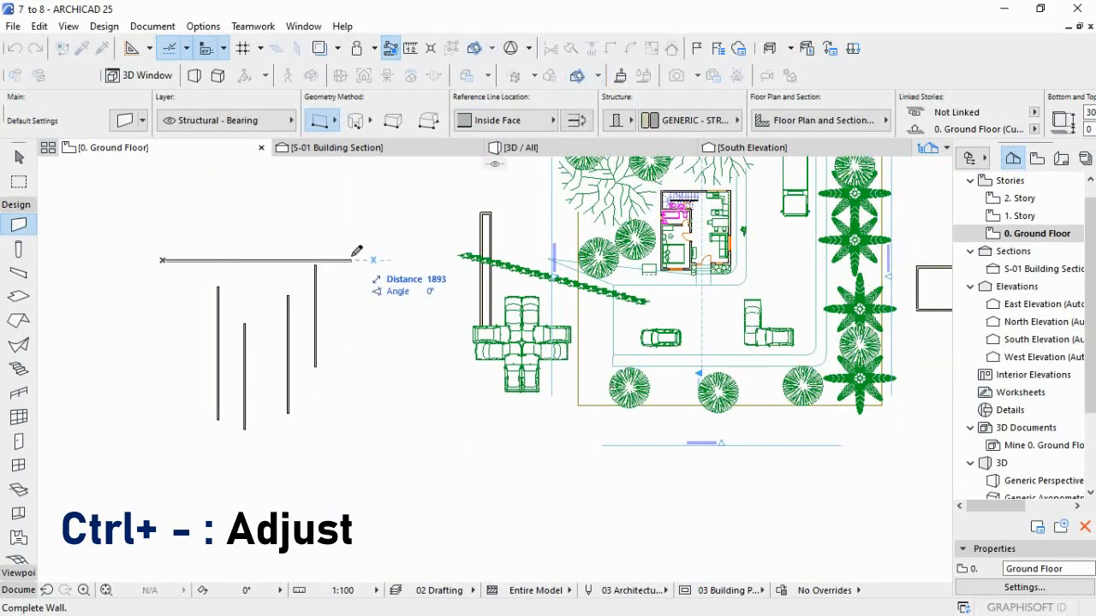
pyautogui.click(350, 257)
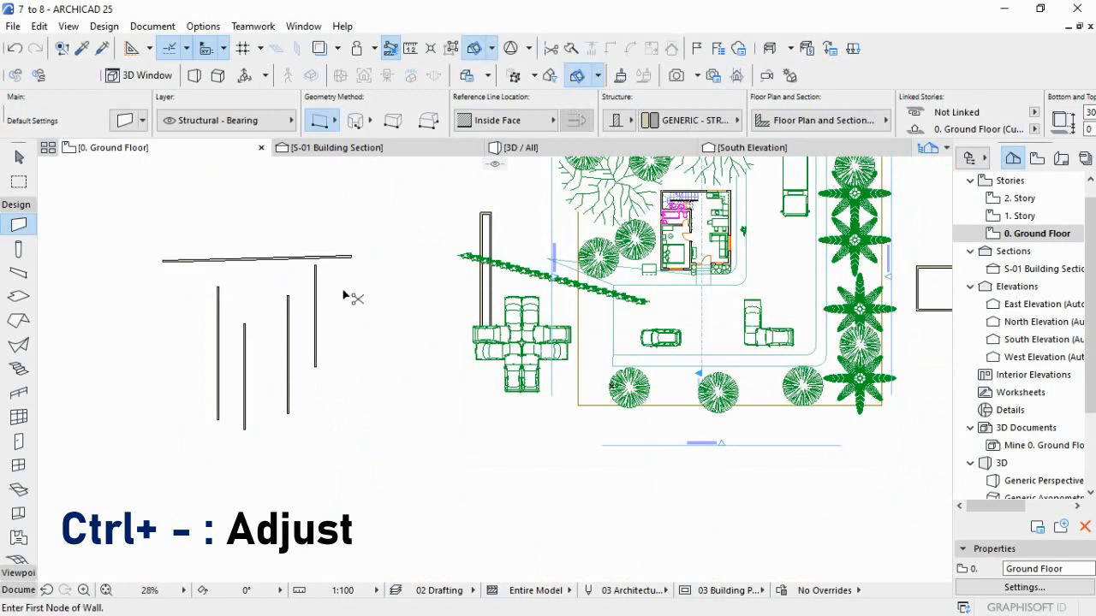
pyautogui.hotkey('ctrl', 'z')
# - Draw a straight horizontal wall just north of the four vertical walls, extending past them on both sides
pyautogui.click(181, 260)
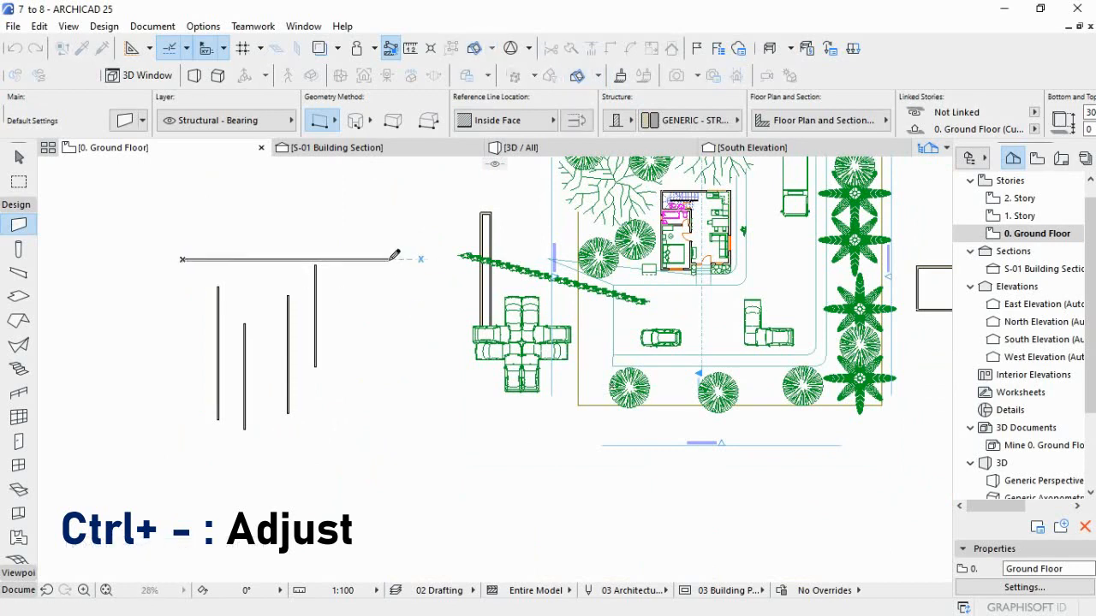
pyautogui.click(391, 258)
# - Select the four vertical walls and adjust them to the horizontal wall north of them
pyautogui.scroll(2, 270, 400)
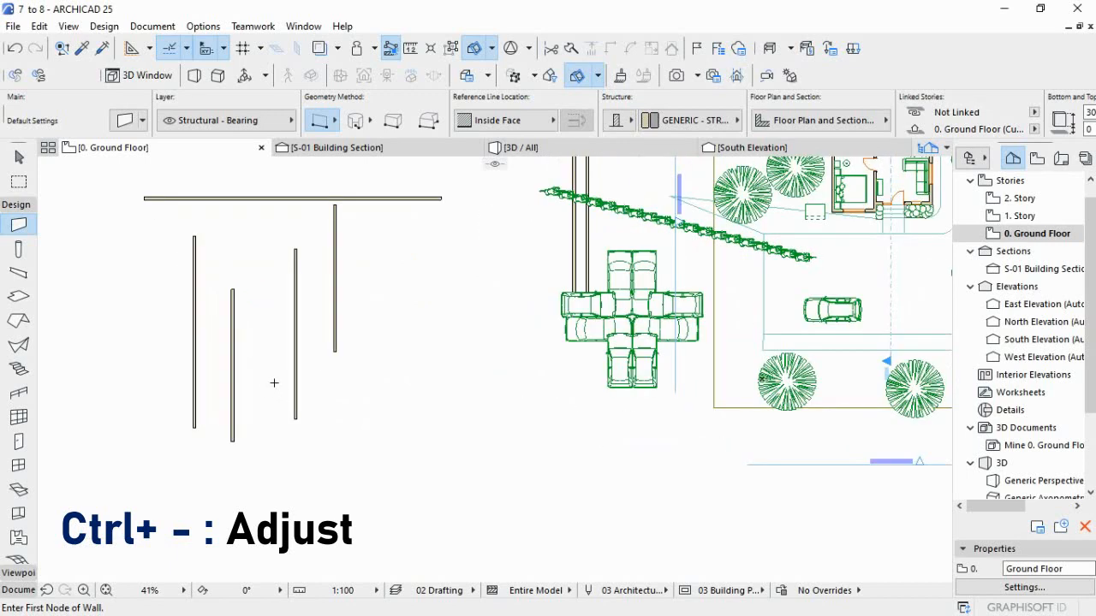
pyautogui.keyDown('shift'); pyautogui.click(335, 320); pyautogui.keyUp('shift')
pyautogui.keyDown('shift'); pyautogui.click(295, 332); pyautogui.keyUp('shift')
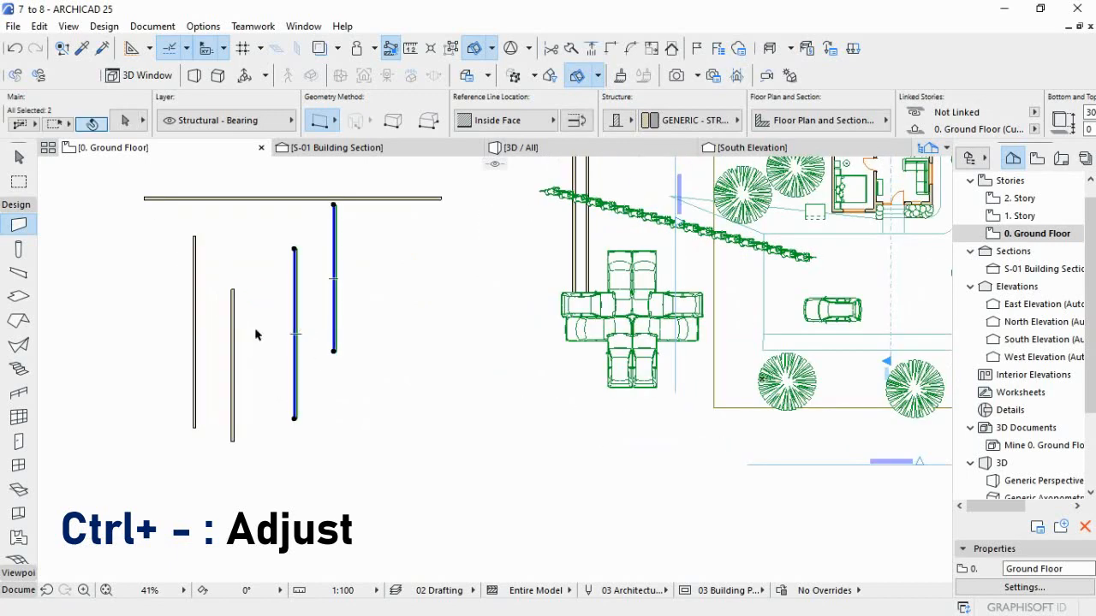
pyautogui.keyDown('shift'); pyautogui.click(232, 337); pyautogui.keyUp('shift')
pyautogui.keyDown('shift'); pyautogui.click(196, 333); pyautogui.keyUp('shift')
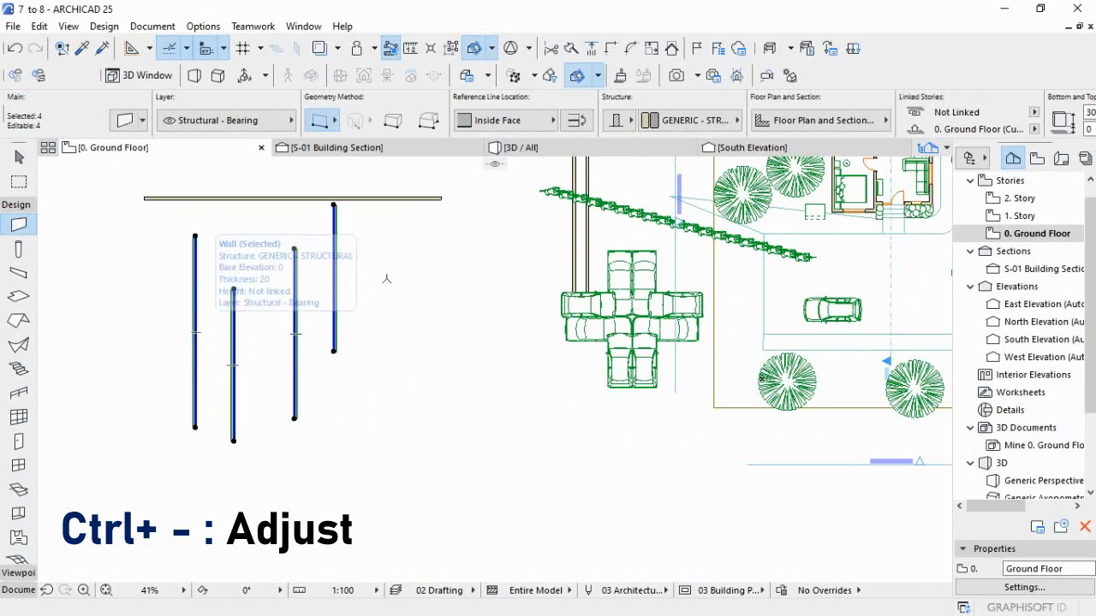
pyautogui.scroll(4, 147, 173)
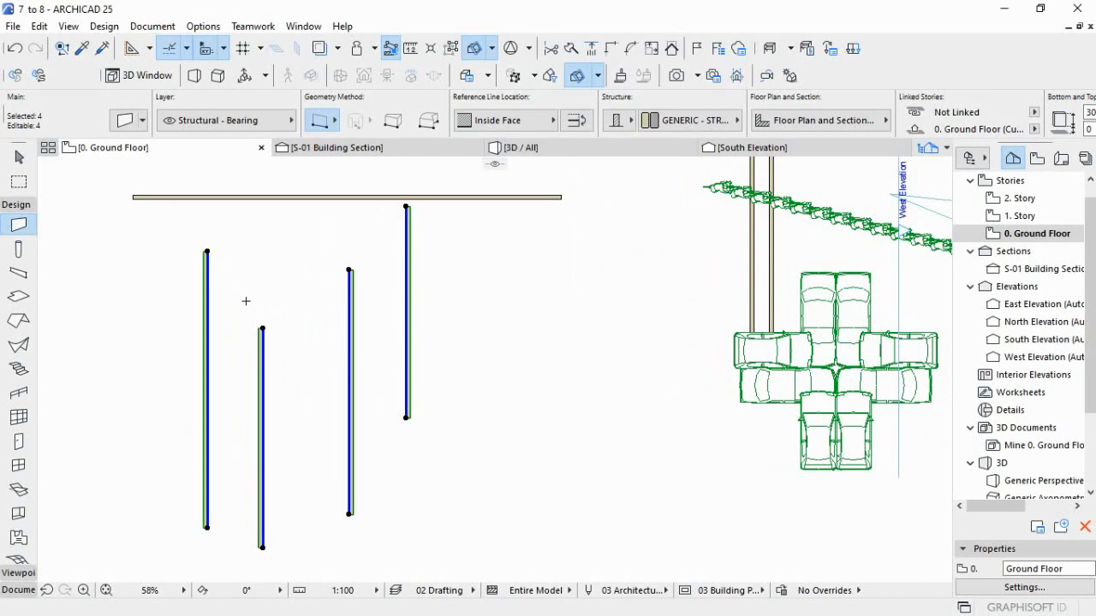
pyautogui.hotkey('ctrl', '-')
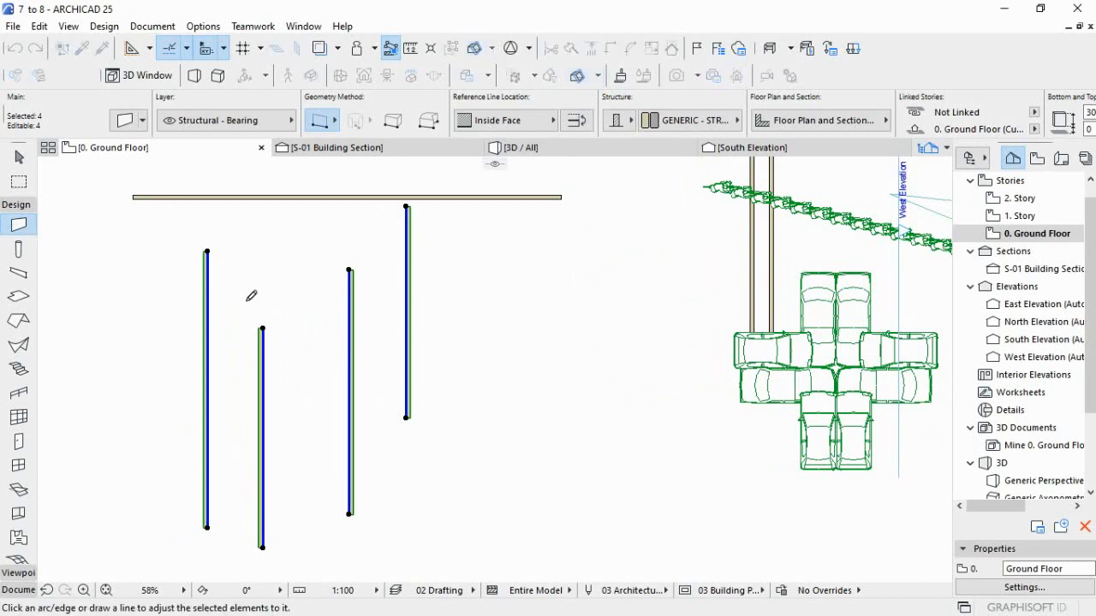
pyautogui.click(253, 192)
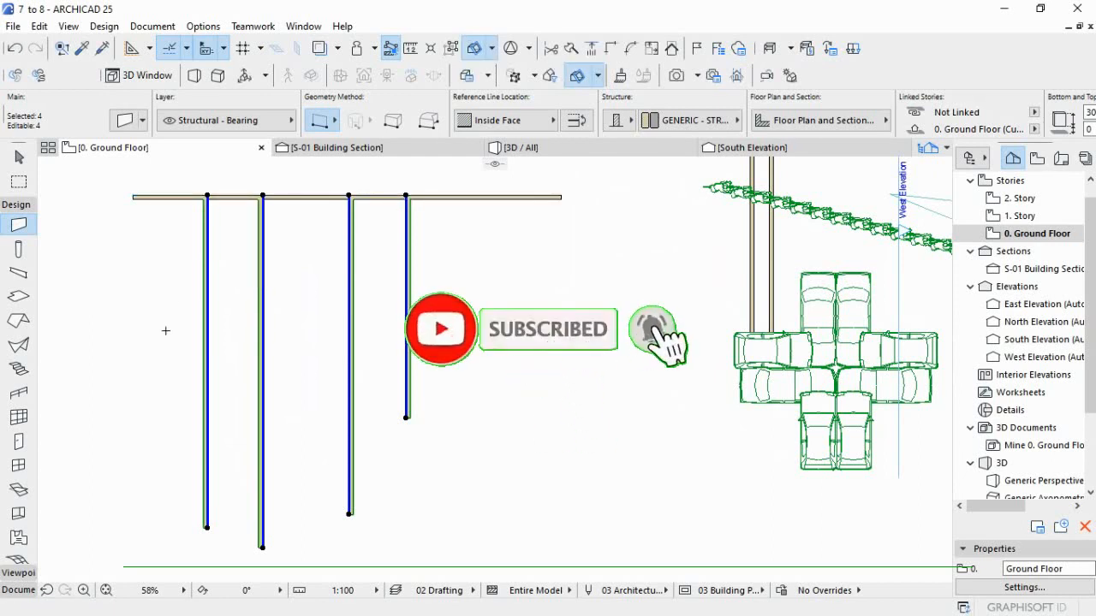
# - Open the Resize options for the four selected vertical walls and close them without resizing
pyautogui.hotkey('ctrl', 'k')
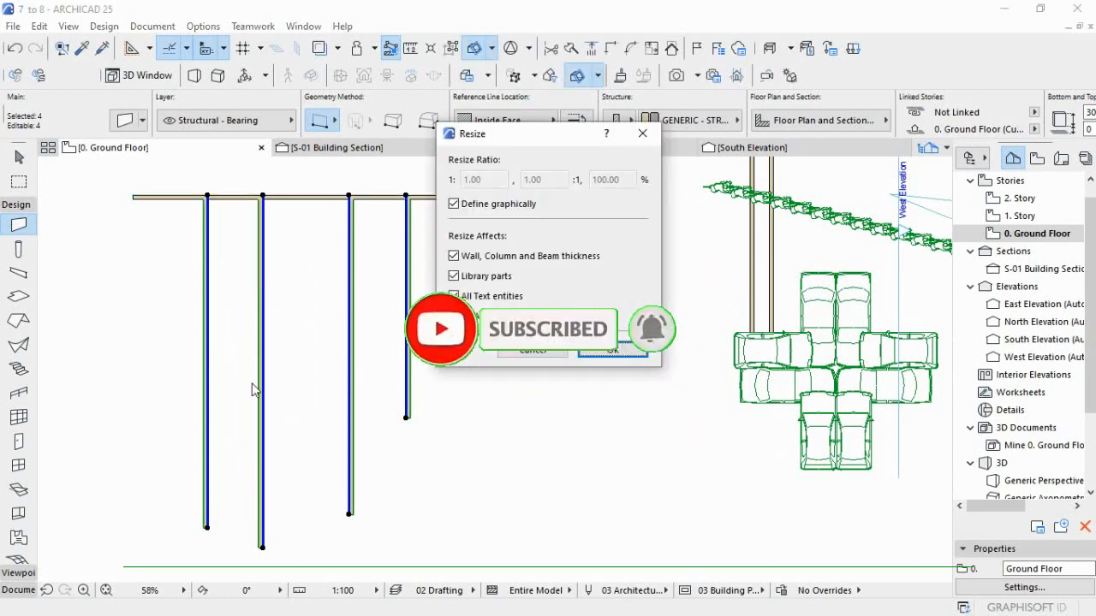
pyautogui.click(642, 133)
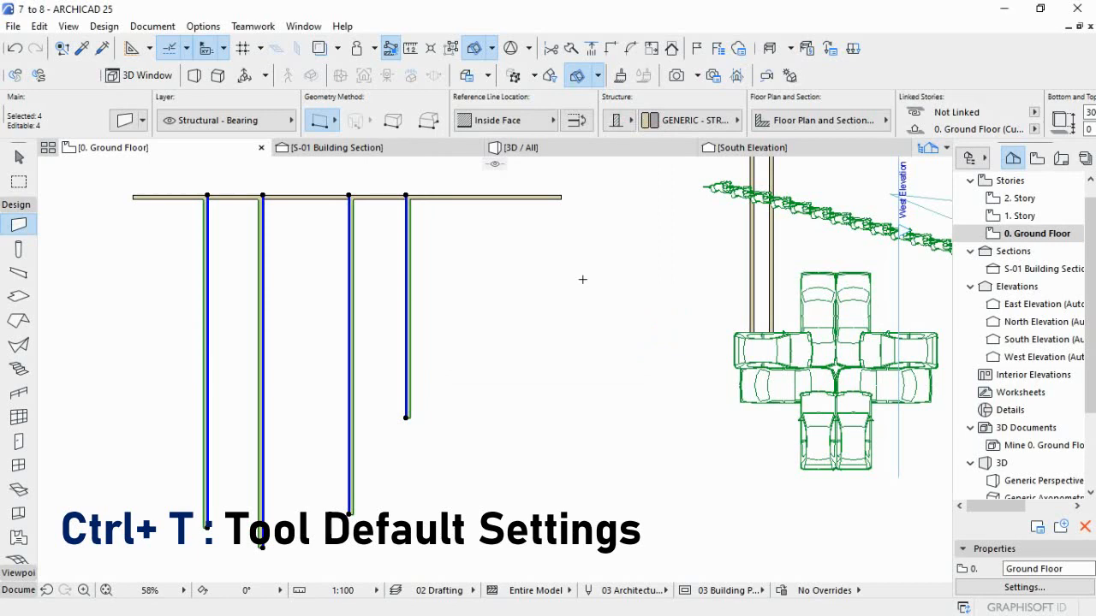
# - Examine the settings of the selected walls, including geometry and positioning, and close them without changing anything
pyautogui.hotkey('ctrl', 't')
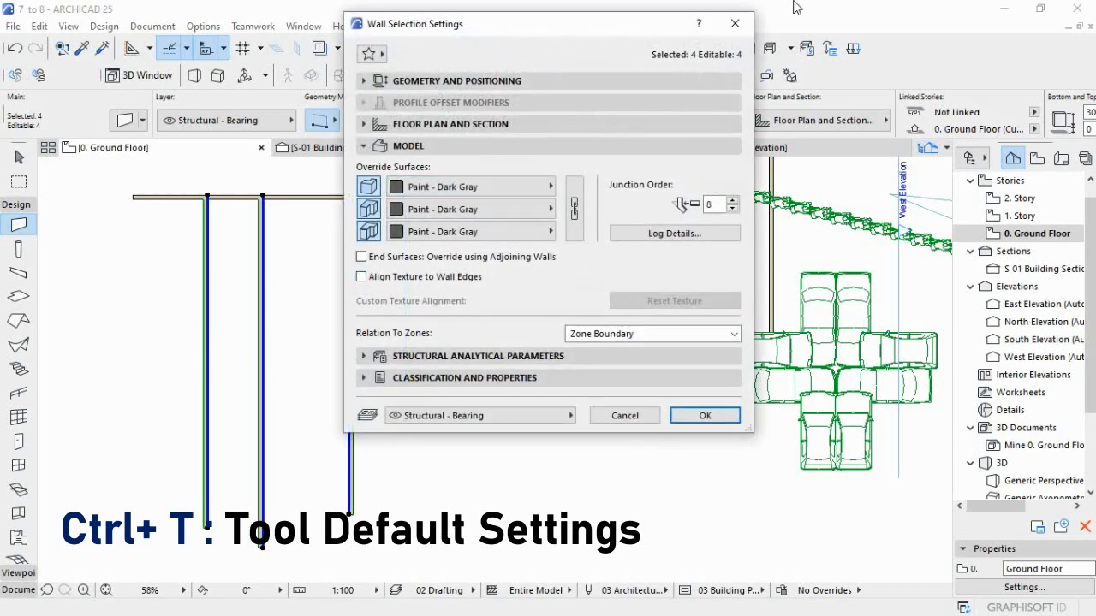
pyautogui.click(734, 23)
pyautogui.click(15, 254)
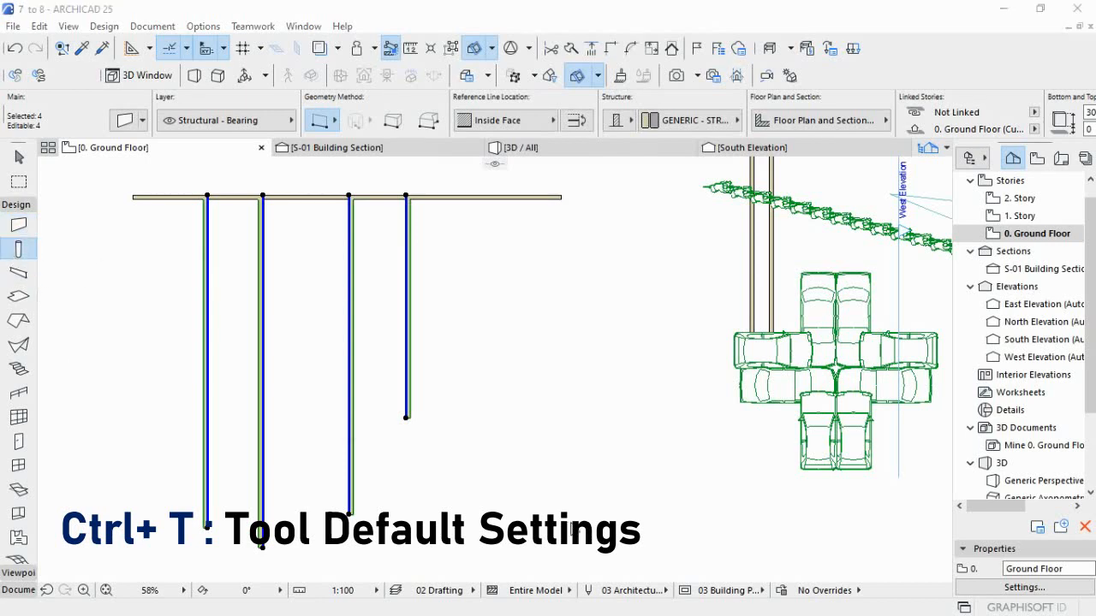
pyautogui.hotkey('ctrl', 't')
pyautogui.click(436, 80)
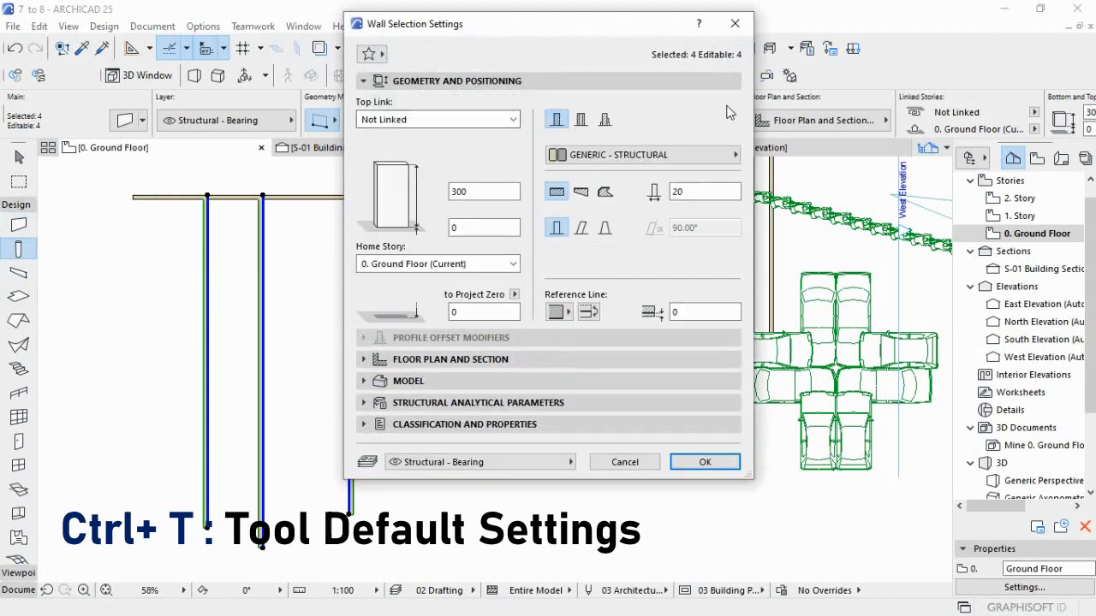
pyautogui.click(734, 24)
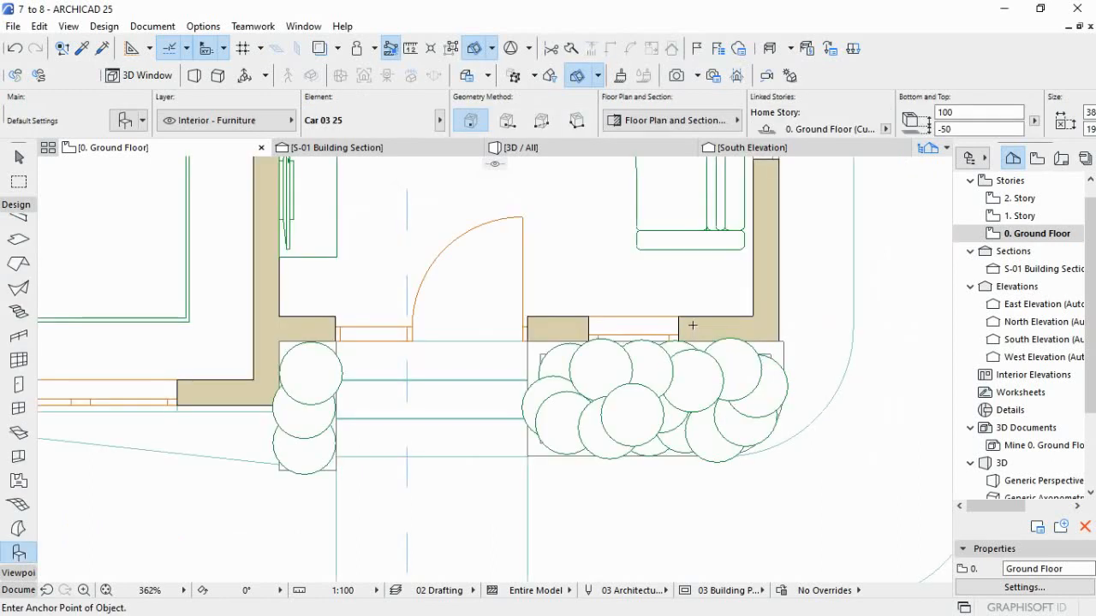
# - Pick up the parameters of the window beside the entrance door and place a matching window in the adjoining east wall
pyautogui.hotkey('alt', 'c')
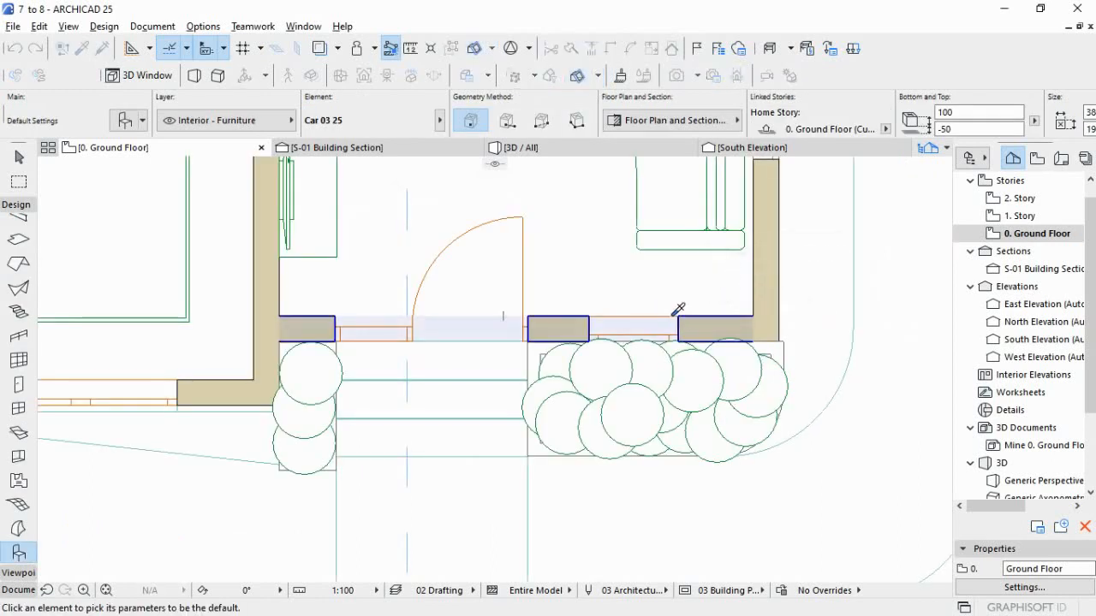
pyautogui.click(680, 320)
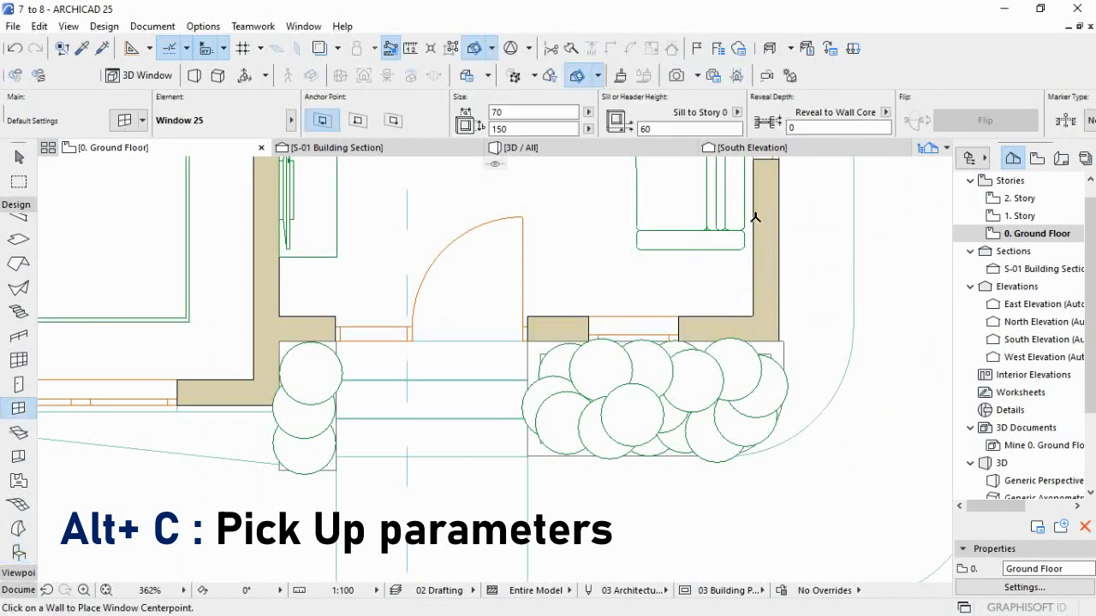
pyautogui.click(790, 242)
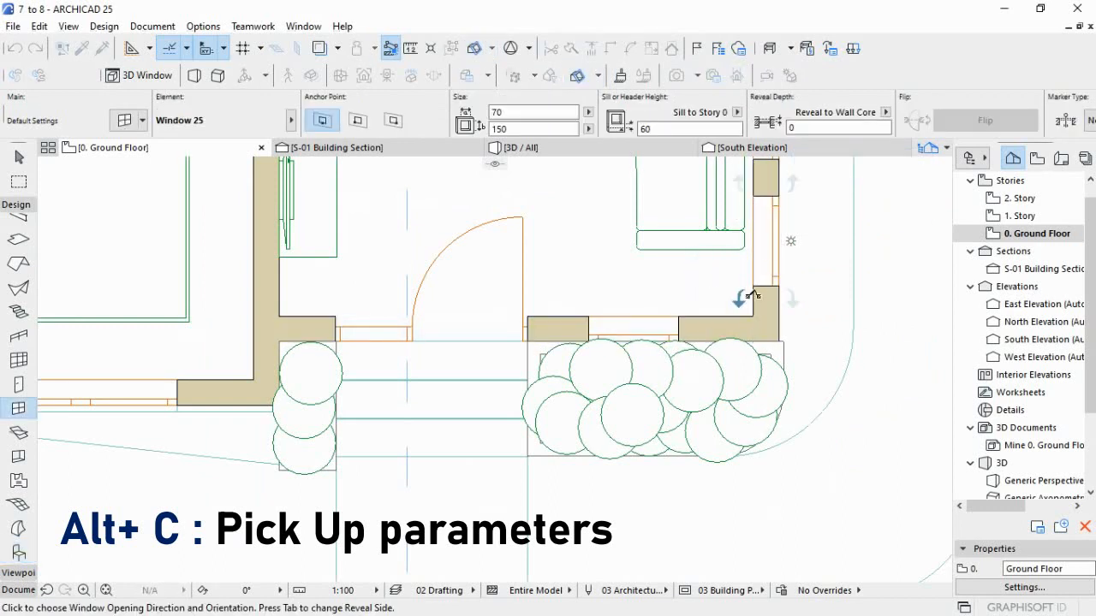
pyautogui.click(756, 274)
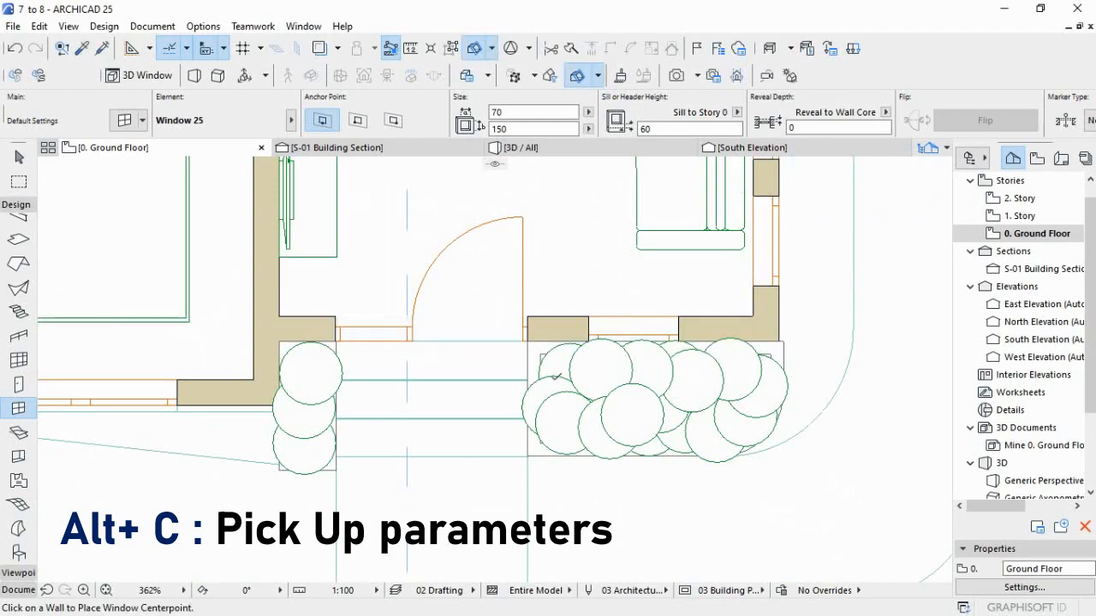
pyautogui.scroll(-5, 553, 376)
pyautogui.press('Escape')
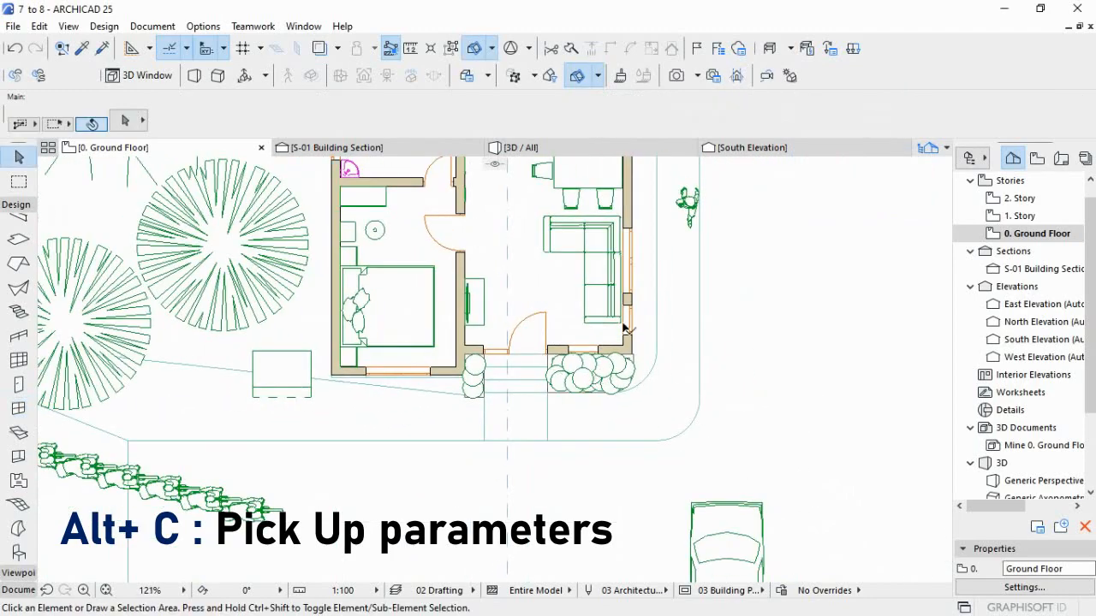
# - Try injecting the default car parameters into the lorry east of the house, and undo the change
pyautogui.scroll(-5, 684, 333)
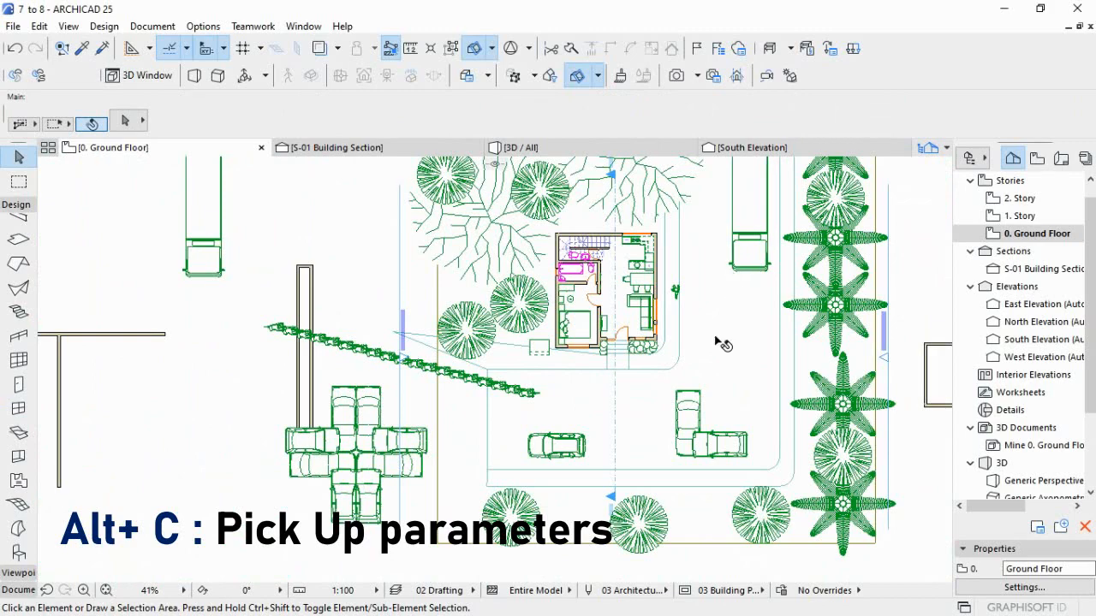
pyautogui.scroll(3, 715, 338)
pyautogui.scroll(-1, 716, 338)
pyautogui.scroll(-2, 748, 275)
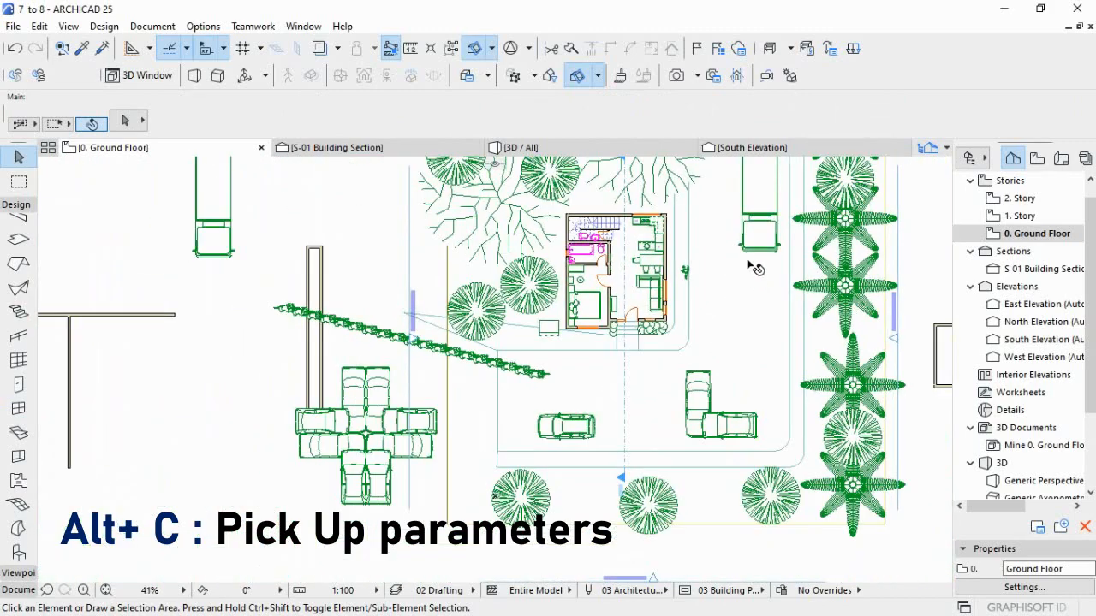
pyautogui.hotkey('alt', 'c')
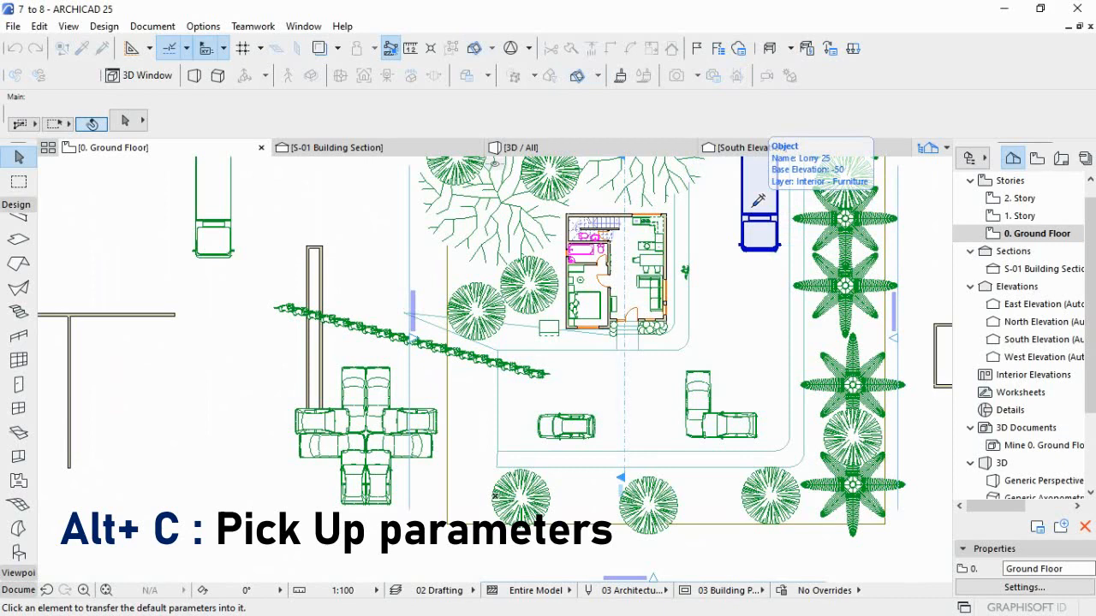
pyautogui.click(758, 202)
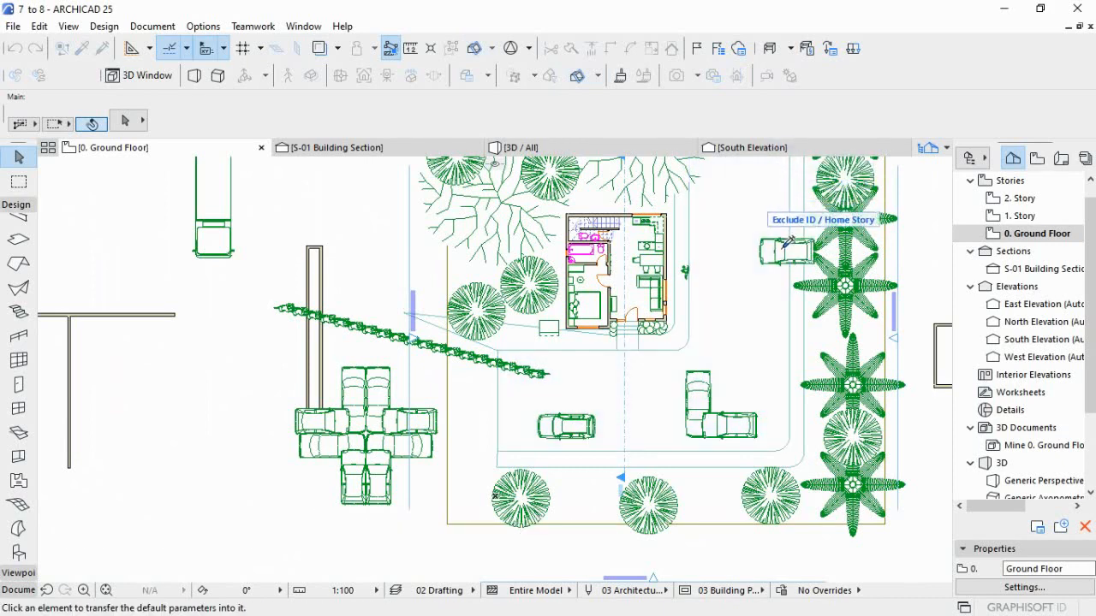
pyautogui.scroll(-3, 779, 274)
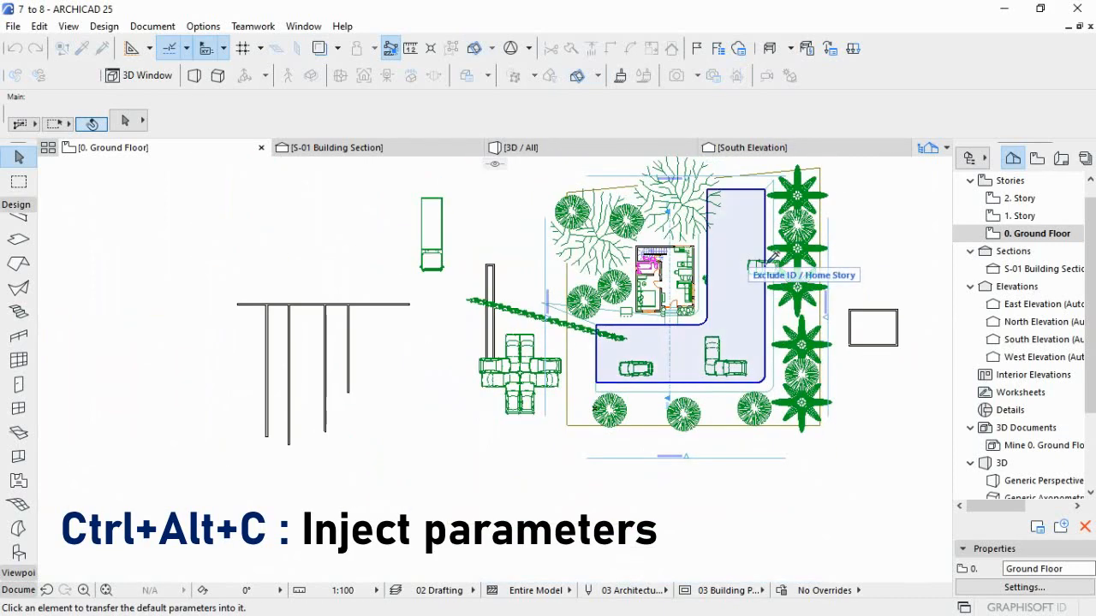
pyautogui.click(744, 366)
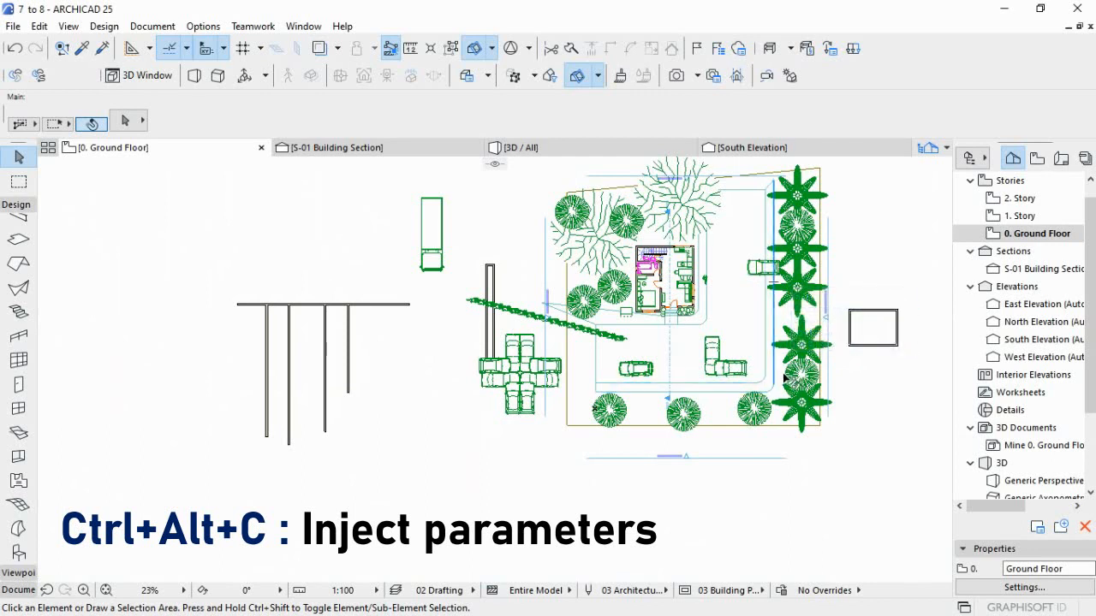
pyautogui.hotkey('ctrl', 'z')
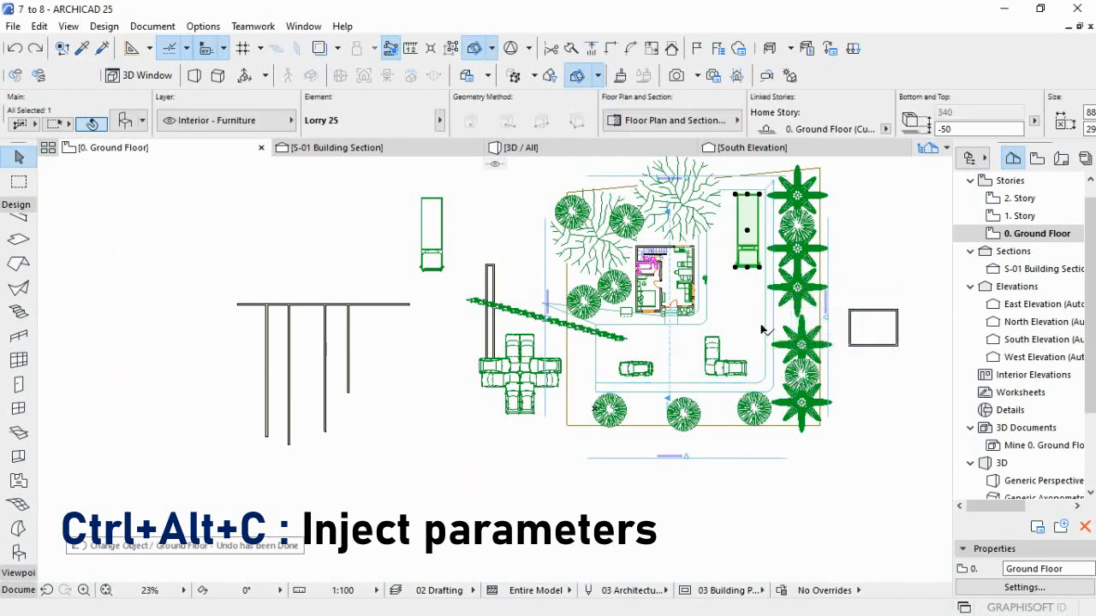
# - Pick up the parameters of the lorry east of the house and inject them into the pair of adjoining cars southeast of the house
pyautogui.click(924, 272)
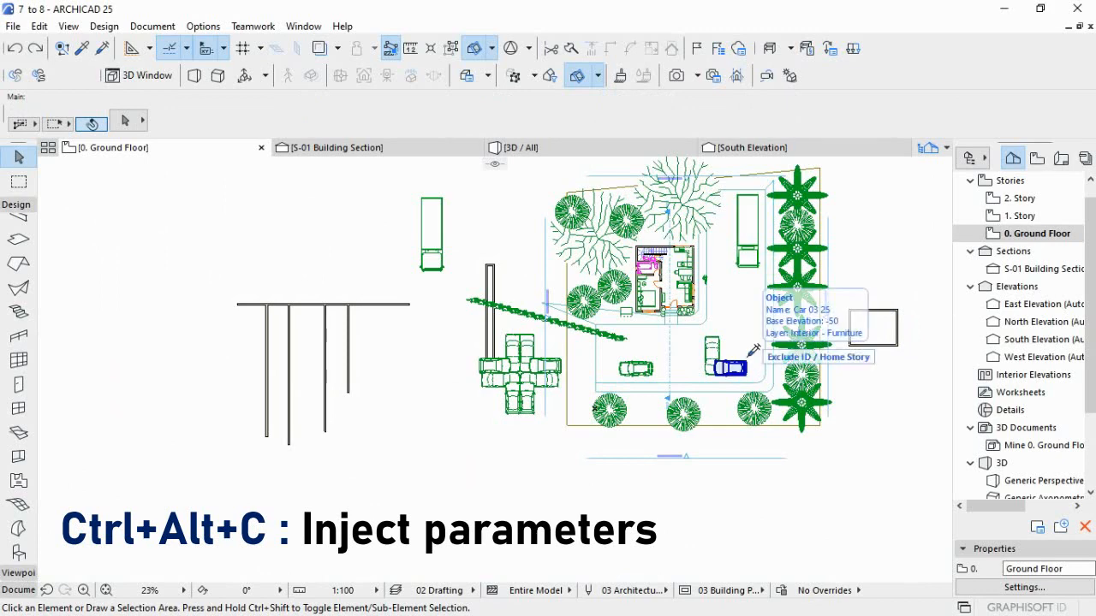
pyautogui.hotkey('ctrl', 'alt', 'c')
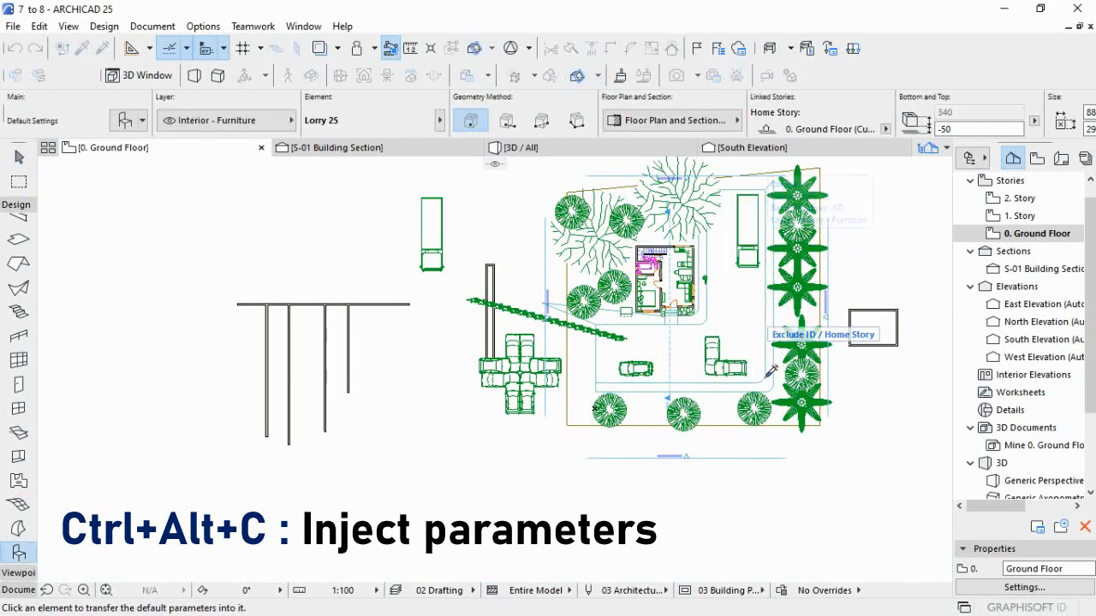
pyautogui.click(728, 366)
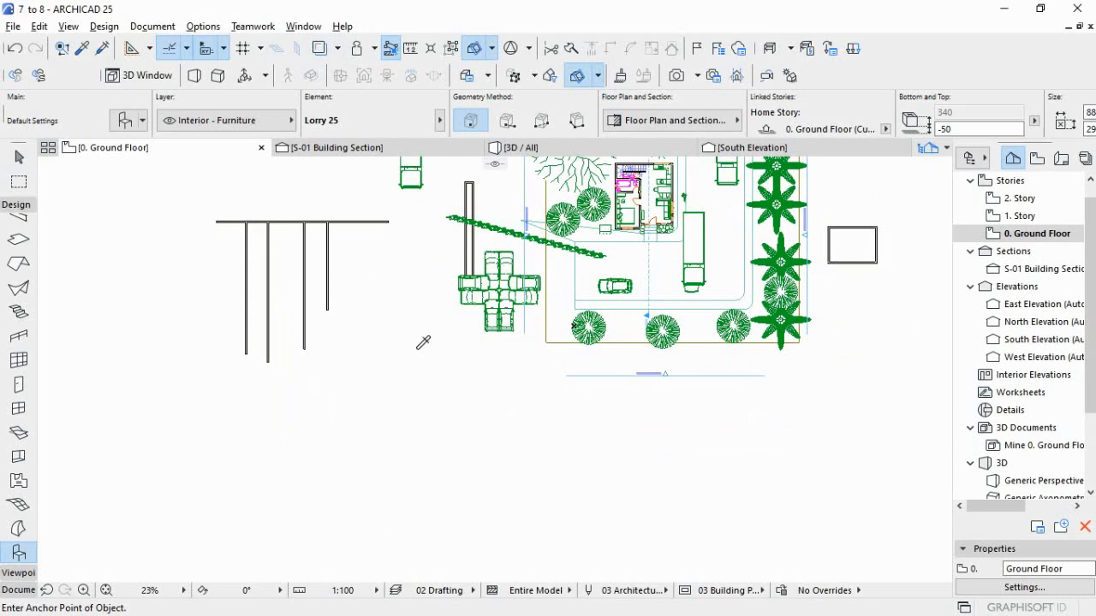
# - Toggle the Trace reference display on, off and on again for the ground floor plan
pyautogui.hotkey('alt', 'F2')
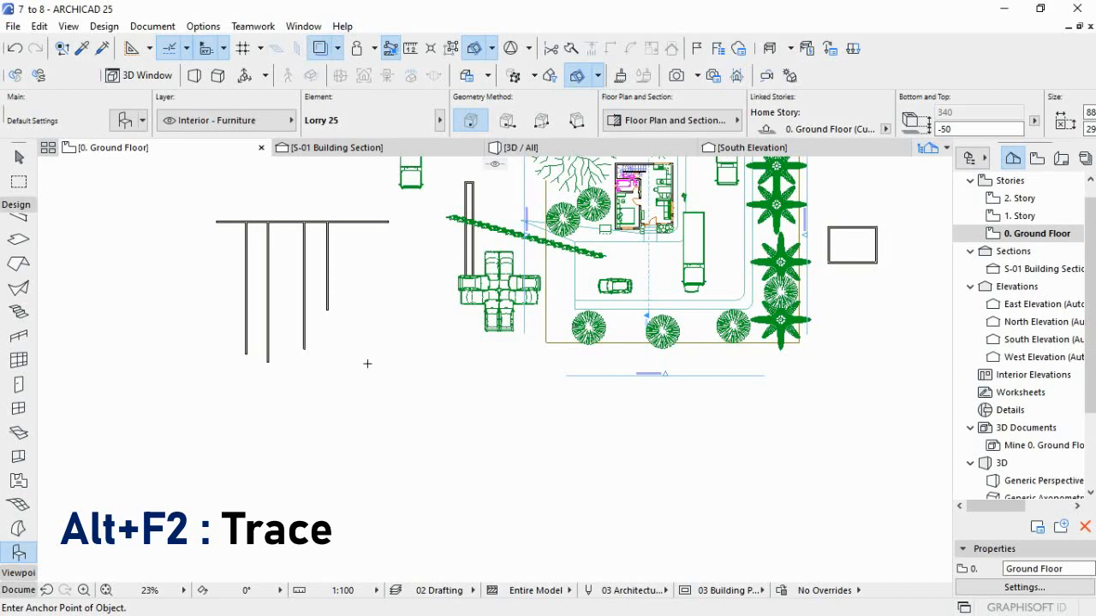
pyautogui.scroll(-3, 367, 365)
pyautogui.scroll(3, 483, 248)
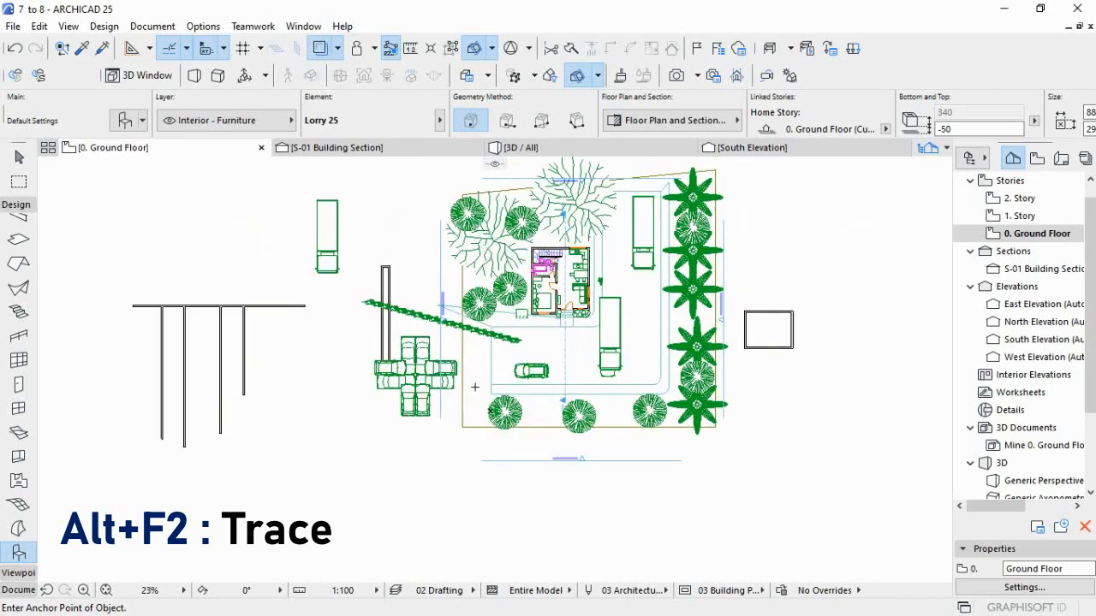
pyautogui.click(321, 49)
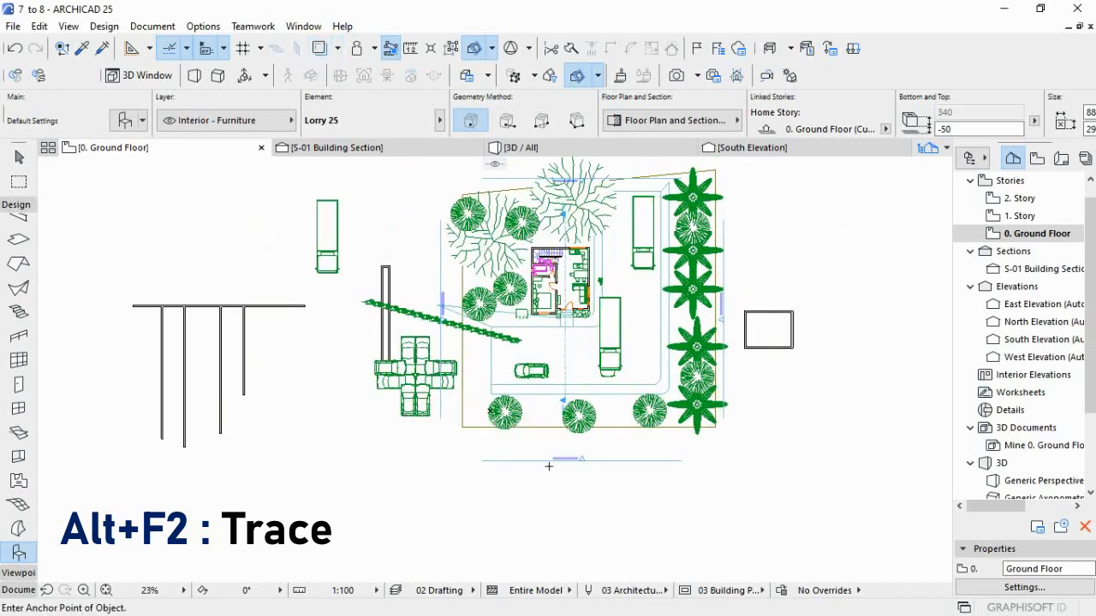
pyautogui.scroll(2, 530, 370)
pyautogui.scroll(-1, 534, 369)
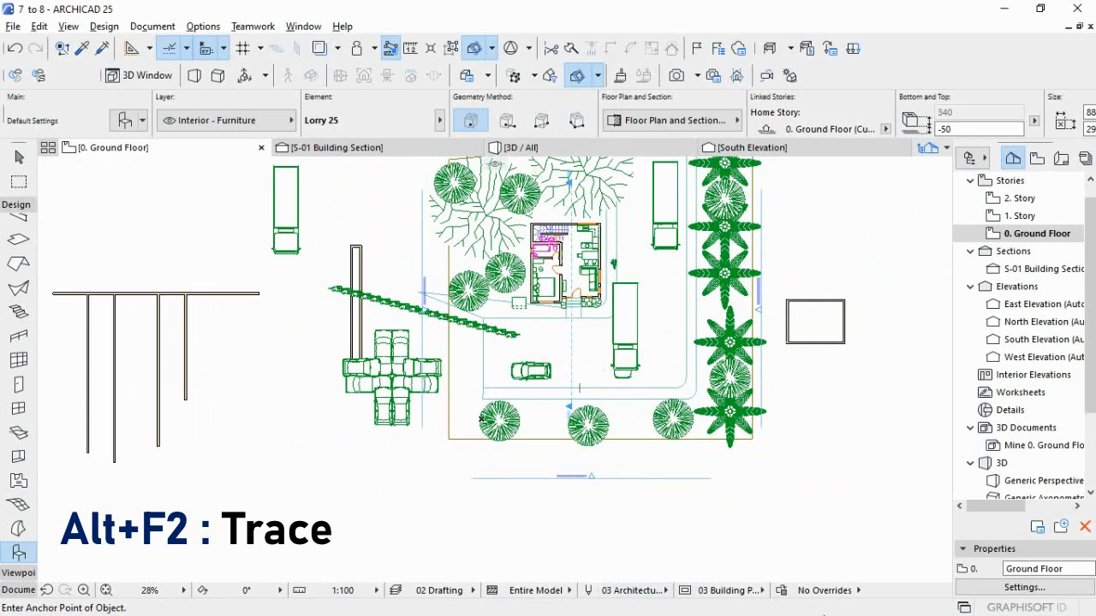
pyautogui.hotkey('alt', 'F2')
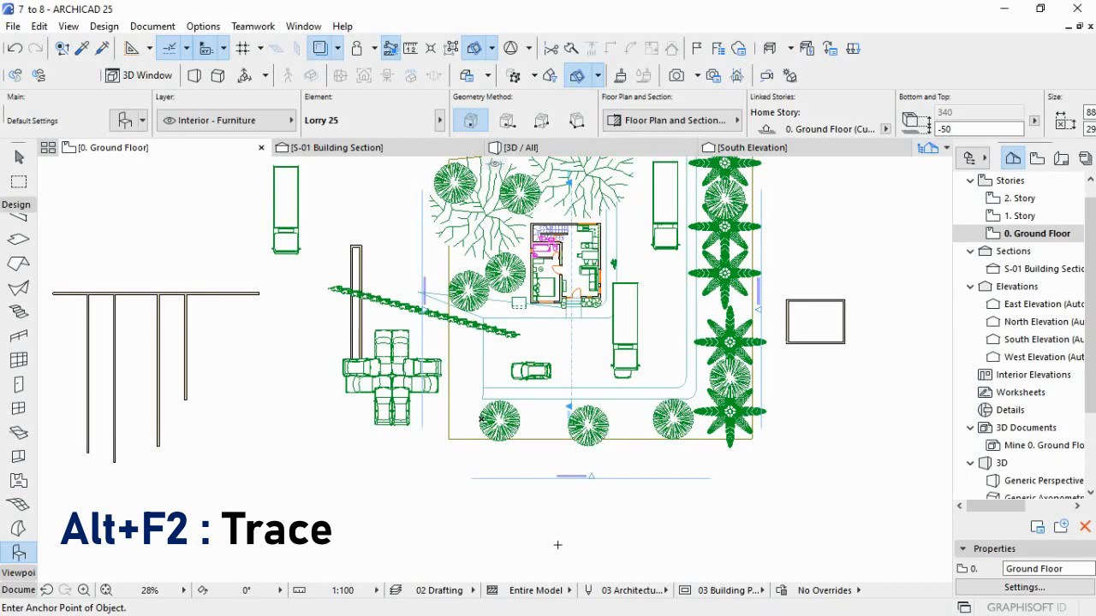
# - Turn off Suspend Groups and measure eastward from the east end of the long horizontal wall
pyautogui.hotkey('alt', 'g')
pyautogui.press('m')
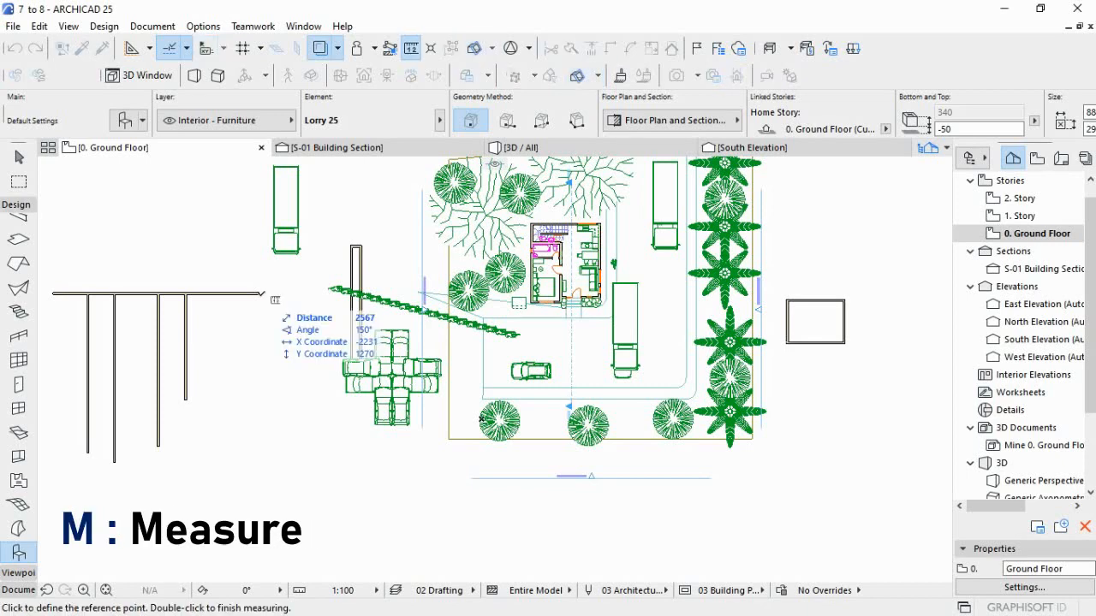
pyautogui.click(259, 293)
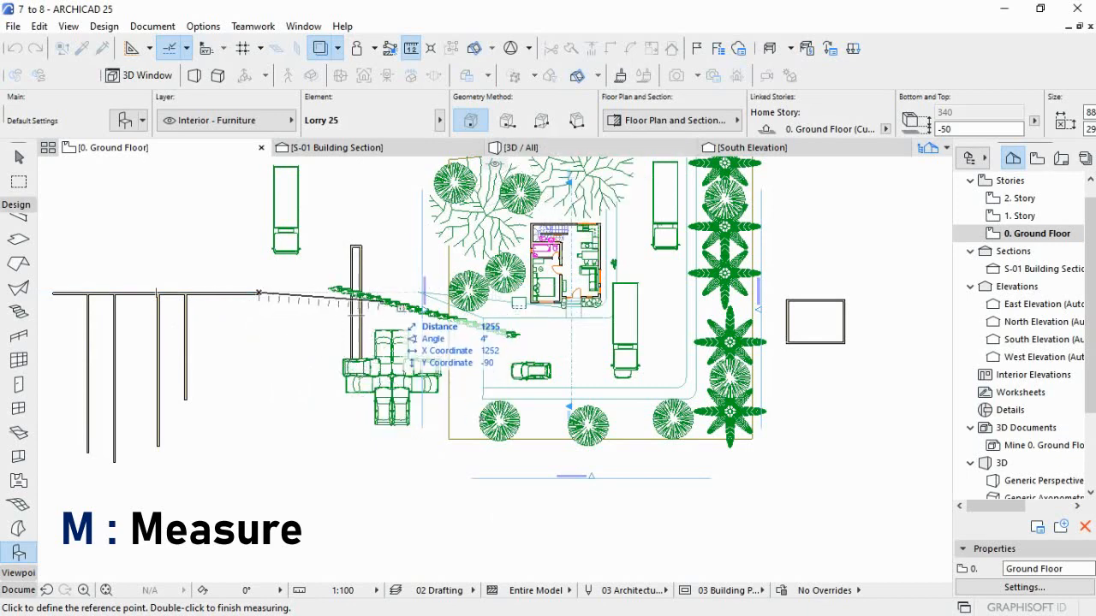
pyautogui.press('Escape')
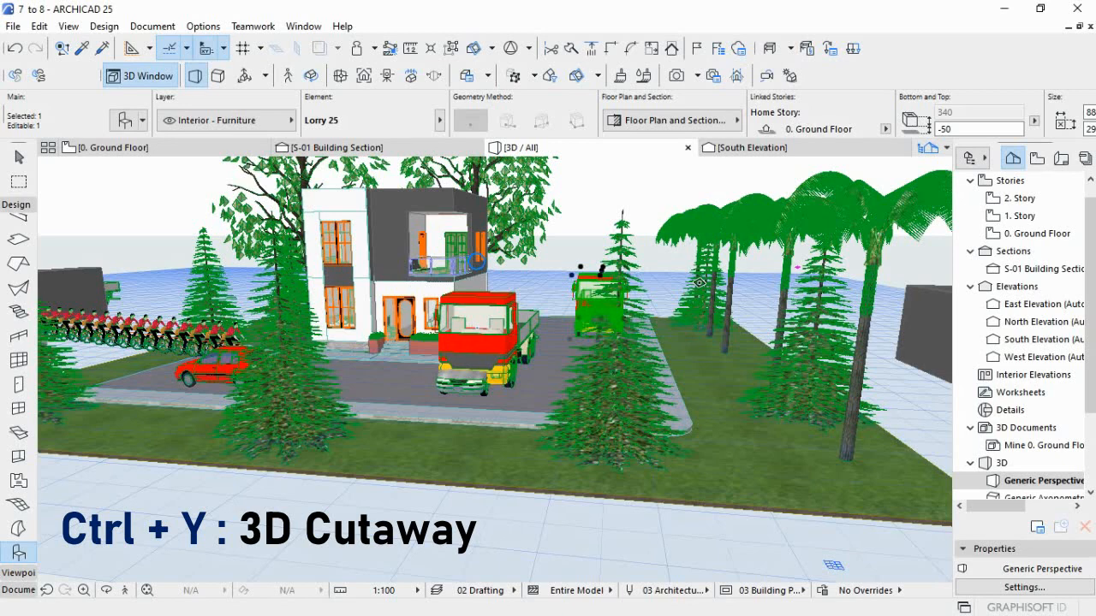
# - Enable the 3D Cutaway in the perspective view and position cutting planes above the site and across its east side
pyautogui.hotkey('ctrl', 'y')
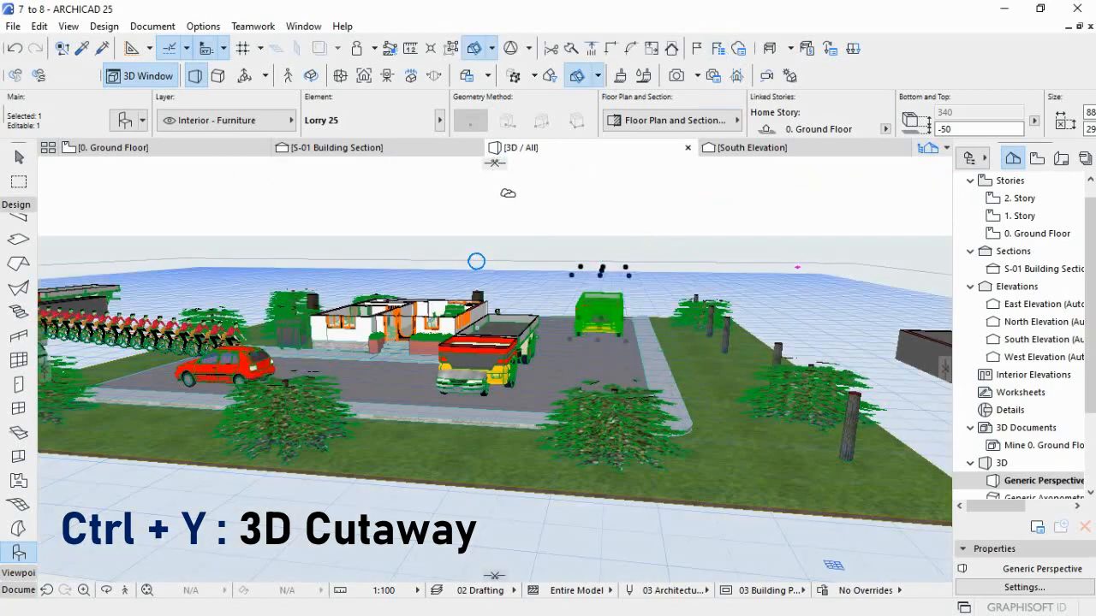
pyautogui.click(494, 163)
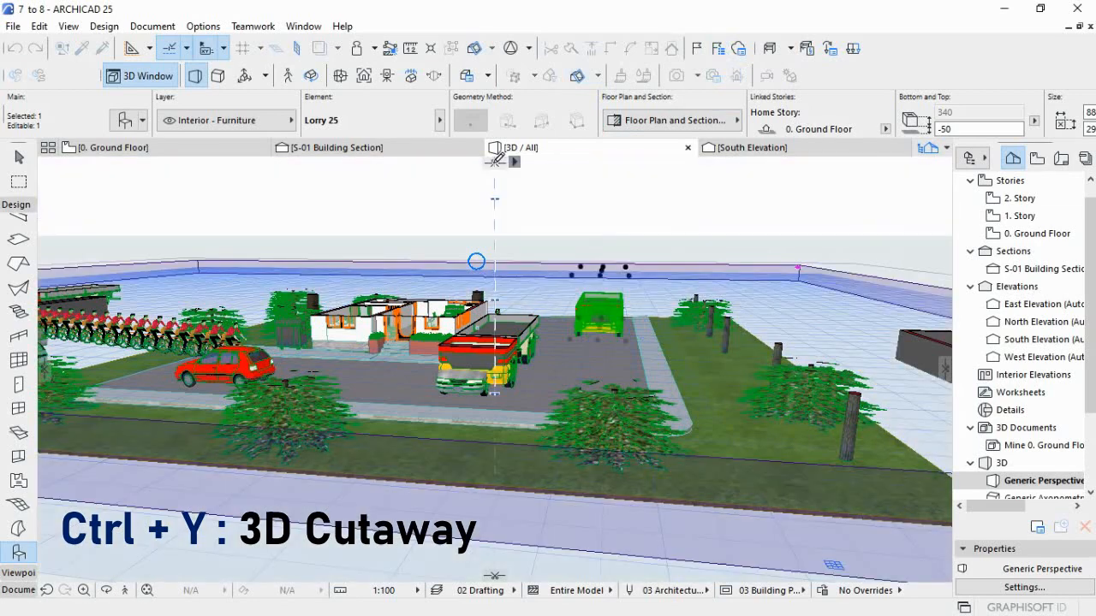
pyautogui.moveTo(495, 160); pyautogui.dragTo(508, 222)
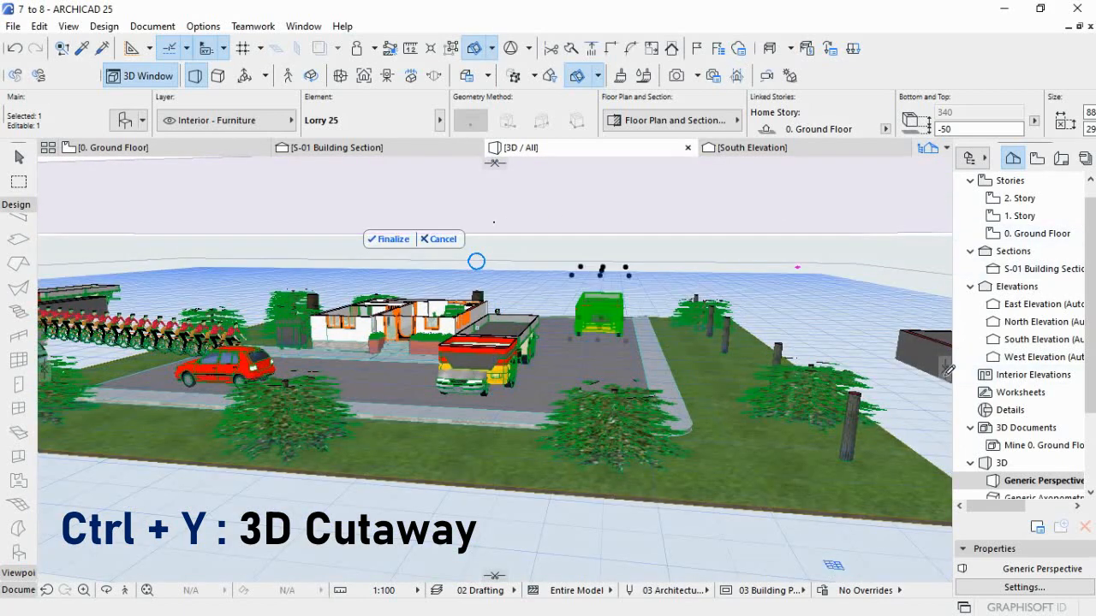
pyautogui.moveTo(948, 368); pyautogui.dragTo(430, 330)
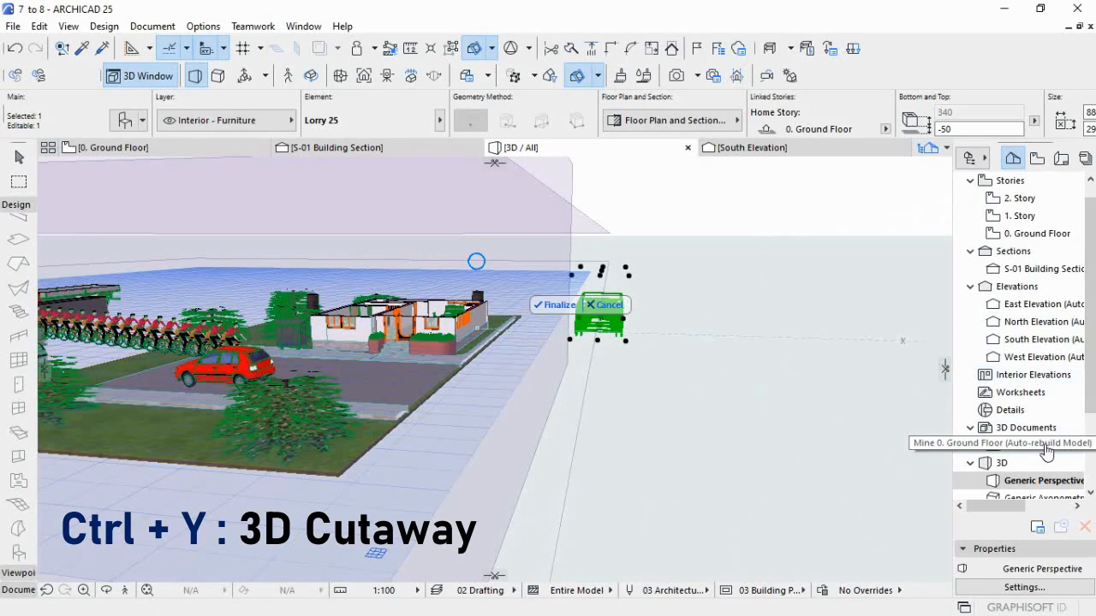
# - Turn off the 3D Cutaway to show the whole model, and return to the ground floor plan
pyautogui.hotkey('ctrl', 'y')
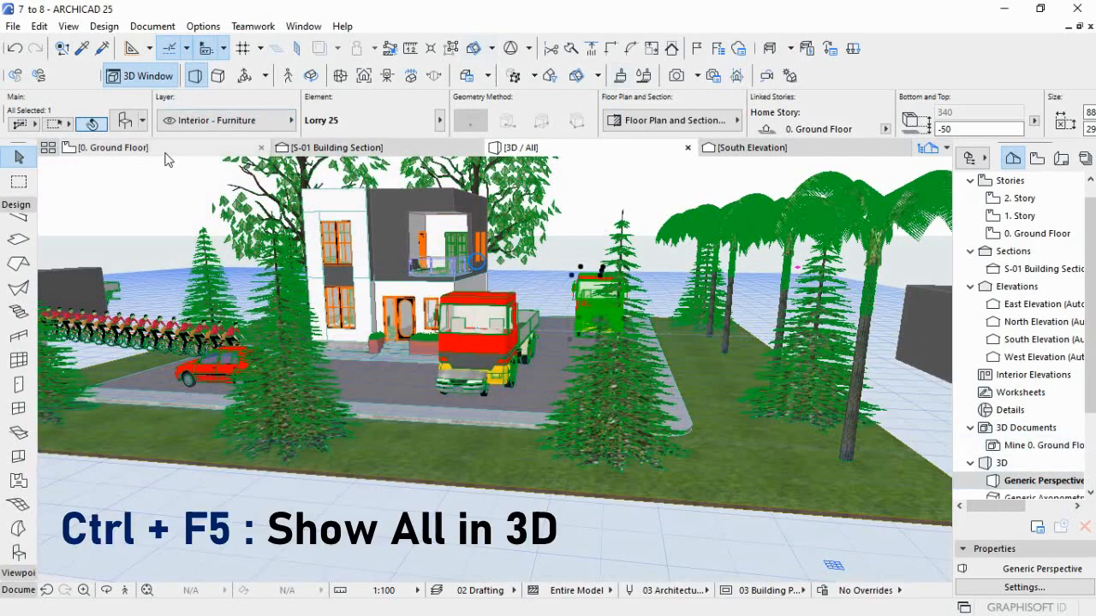
pyautogui.click(114, 147)
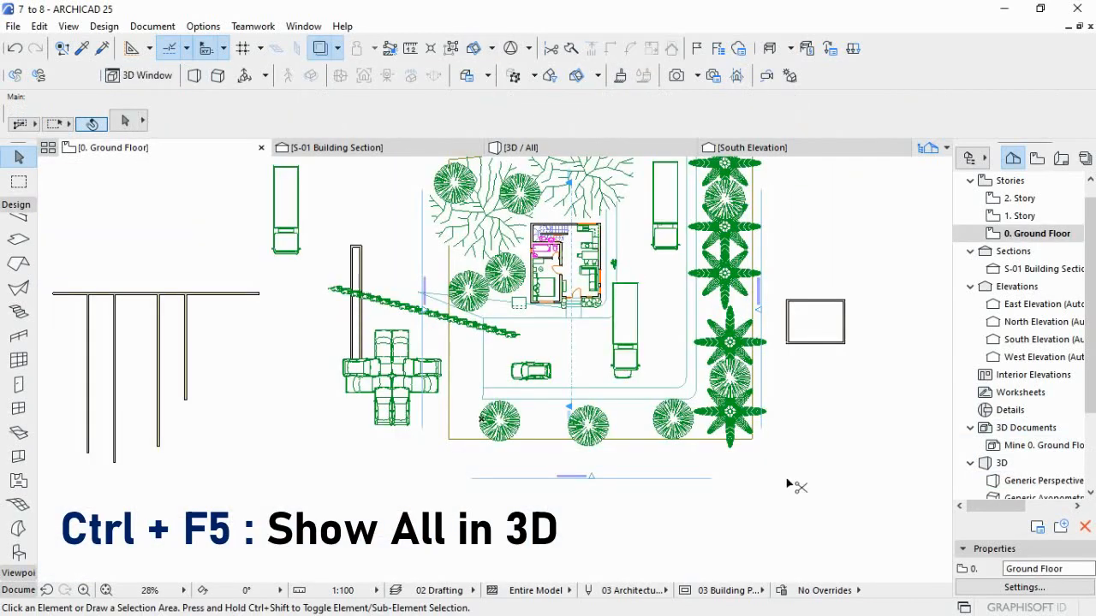
# - Show all elements in the 3D perspective, zoom to the lorry on the road behind the house, and clear the selection
pyautogui.hotkey('ctrl', 'F5')
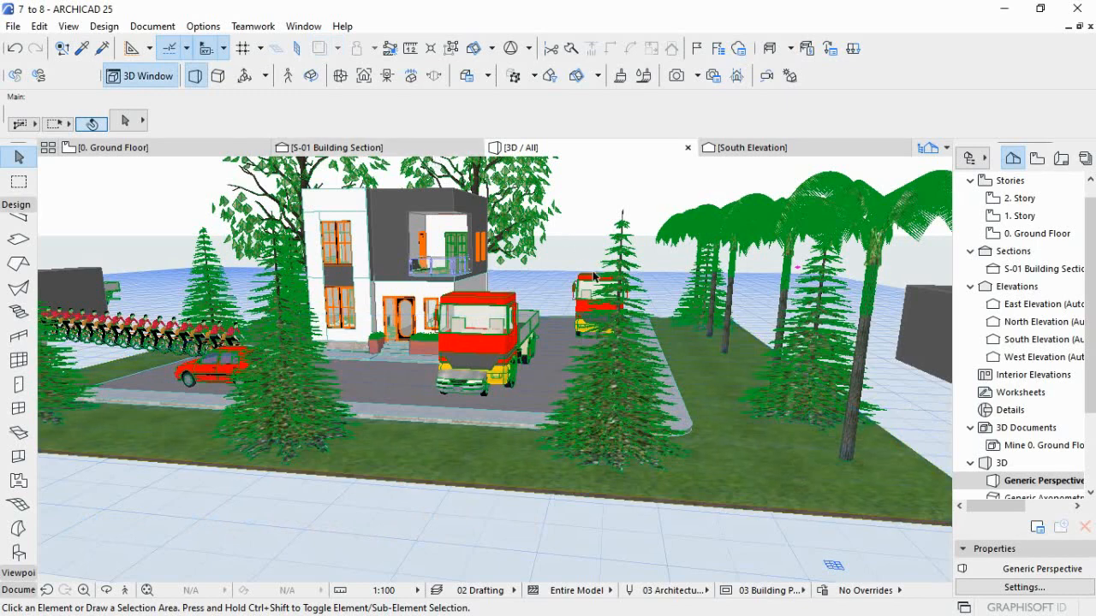
pyautogui.click(591, 310)
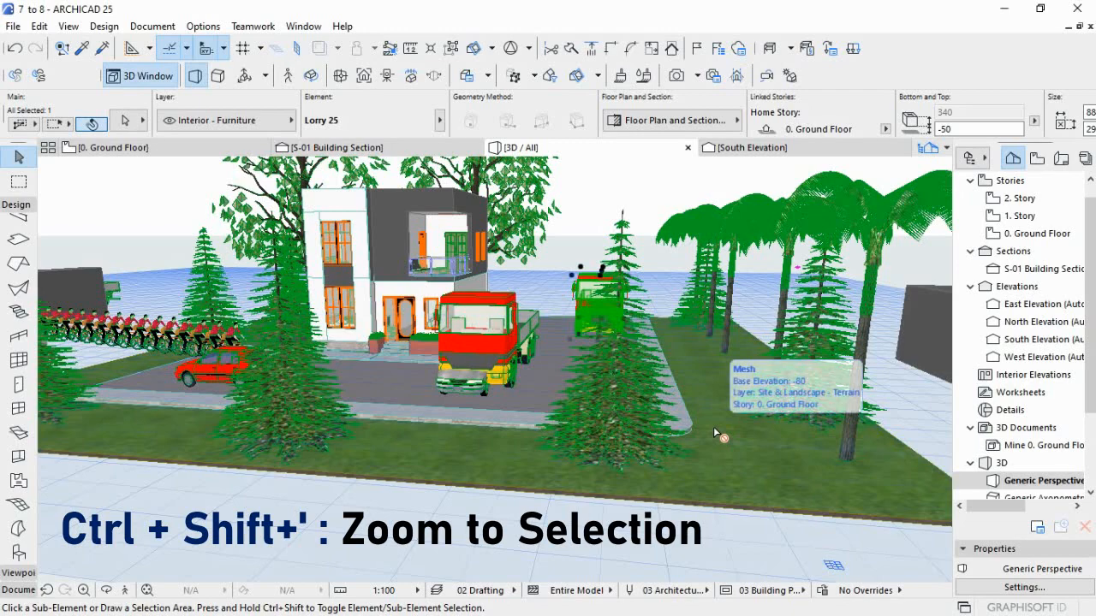
pyautogui.hotkey('ctrl', 'shift', "'")
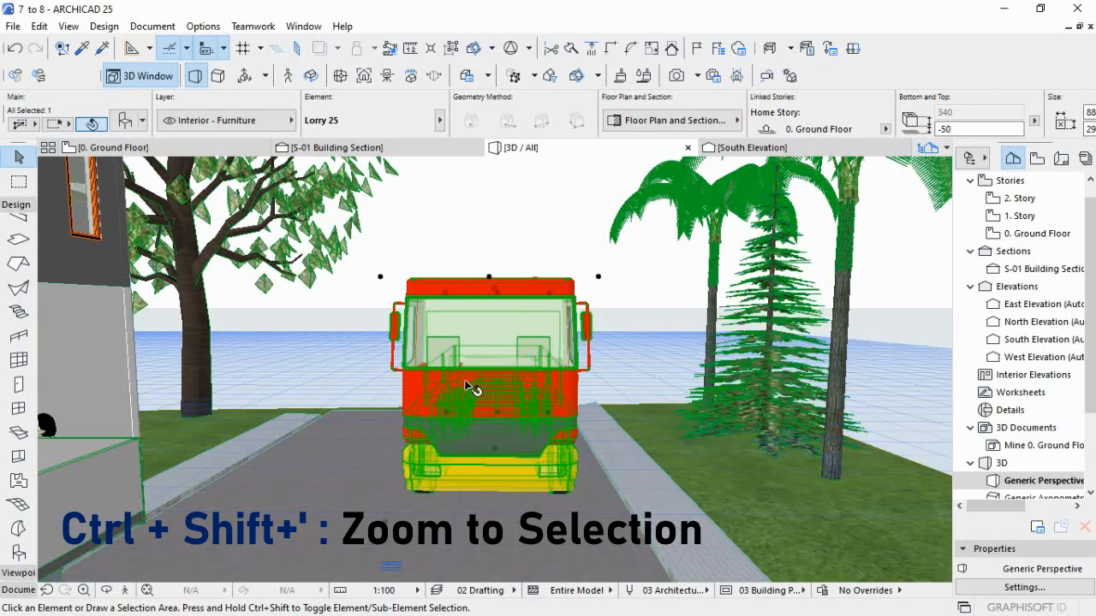
pyautogui.click(543, 214)
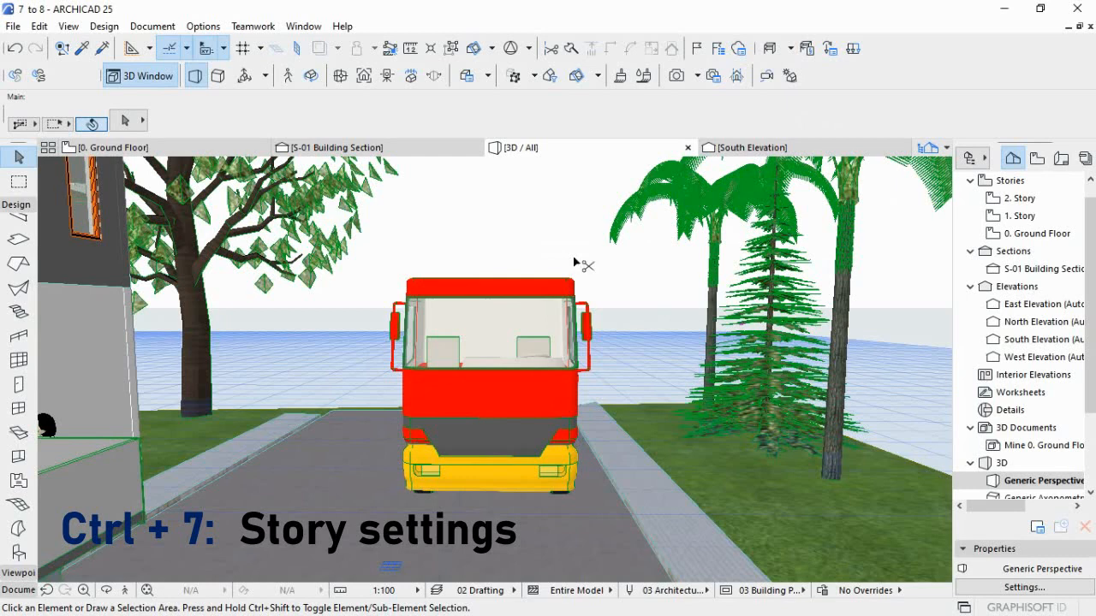
# - View the Story Settings and close them without making changes
pyautogui.hotkey('ctrl', '7')
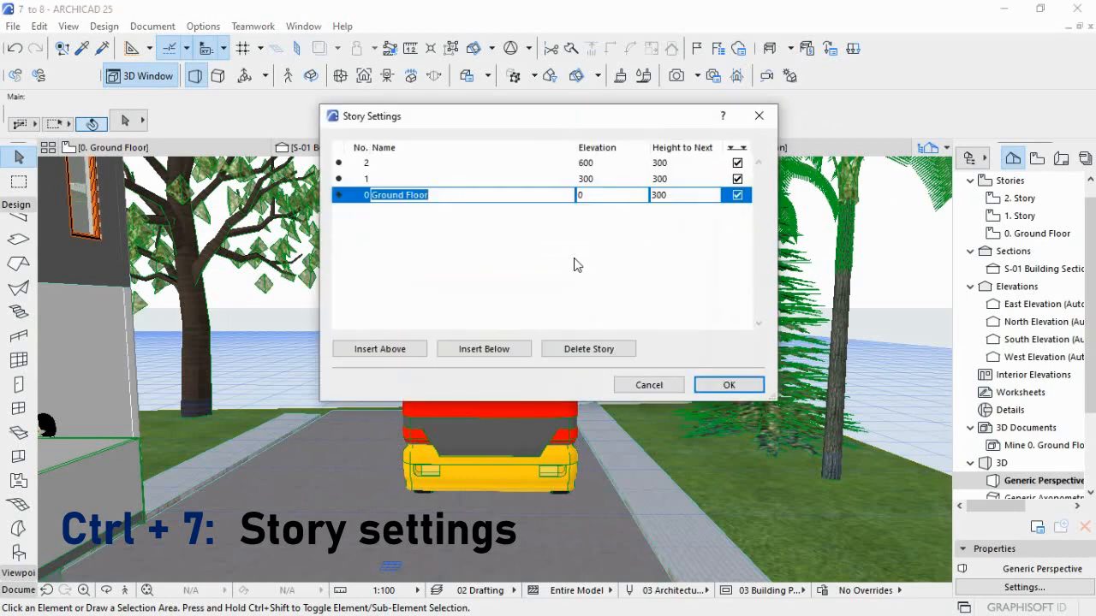
pyautogui.click(758, 115)
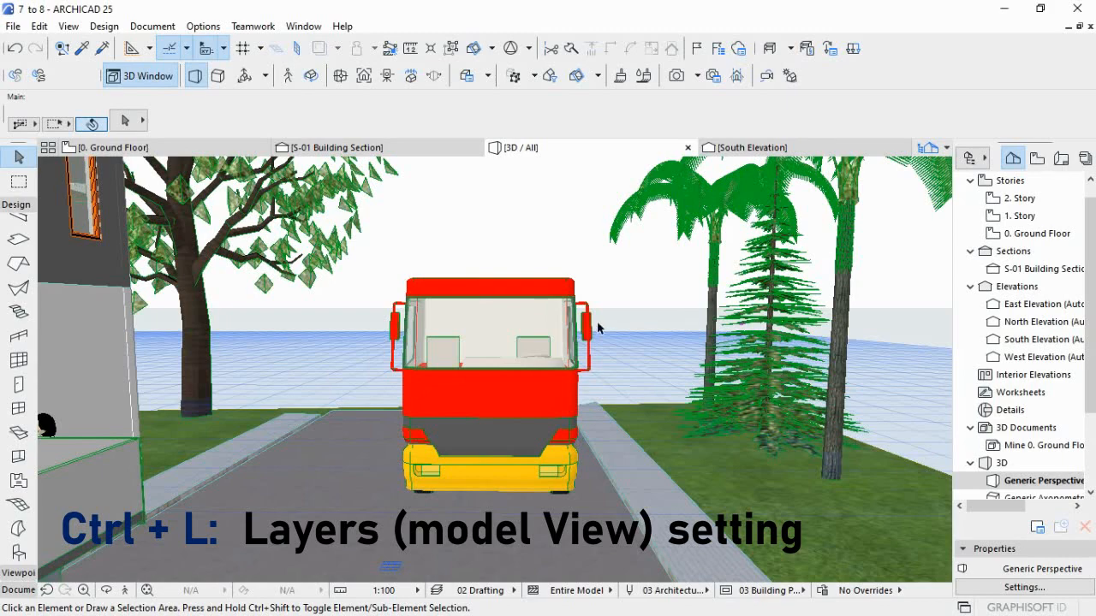
# - Return to the ground floor plan and look through its Layers (Model Views) settings without changing them
pyautogui.click(244, 150)
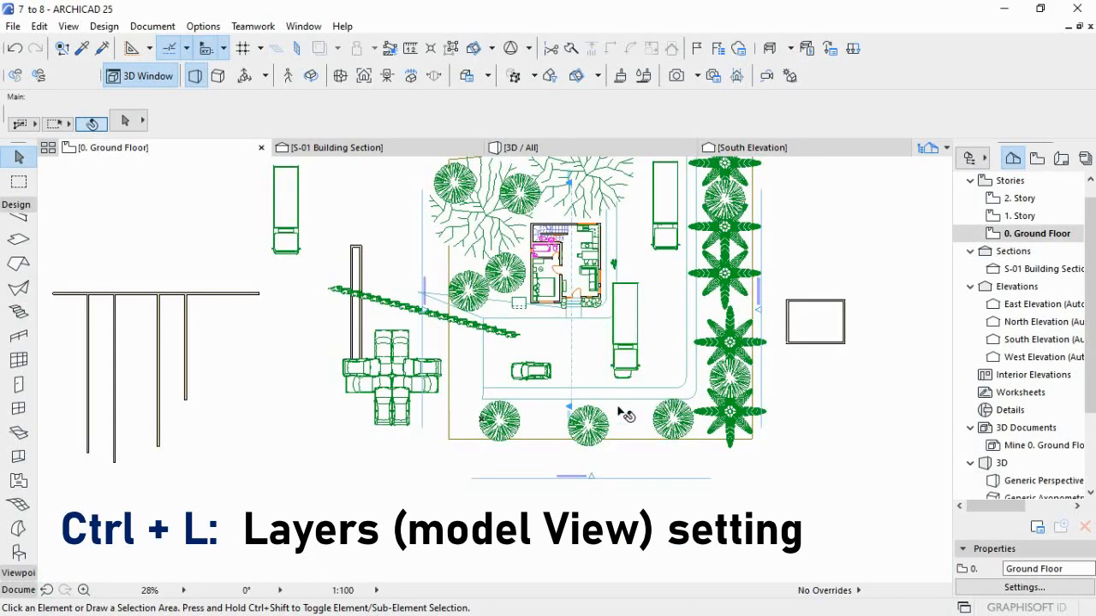
pyautogui.hotkey('ctrl', 'l')
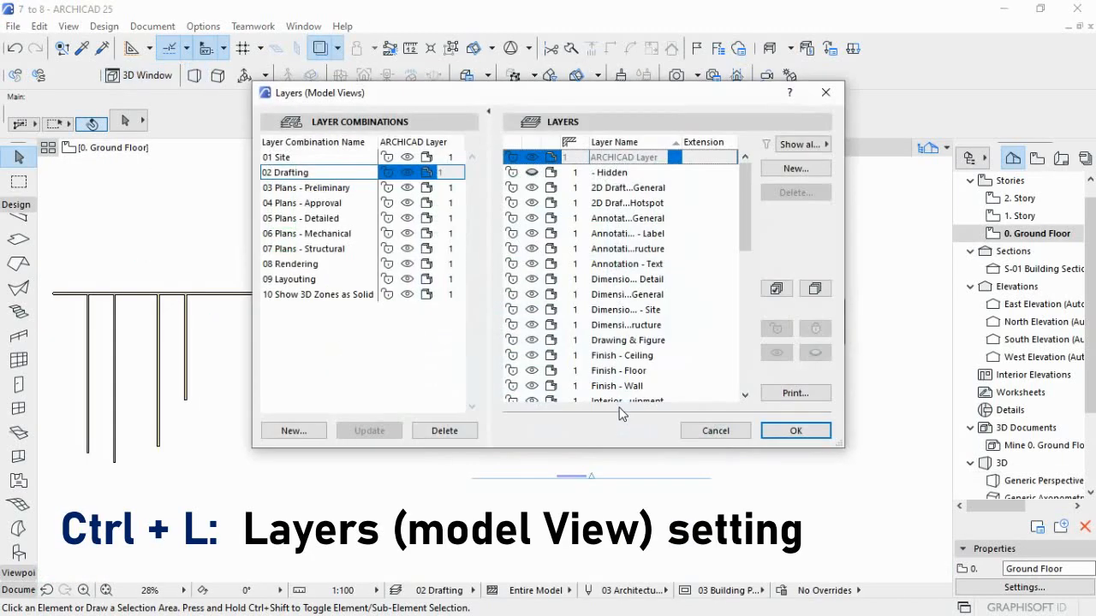
pyautogui.scroll(-1, 705, 218)
pyautogui.scroll(-4, 705, 225)
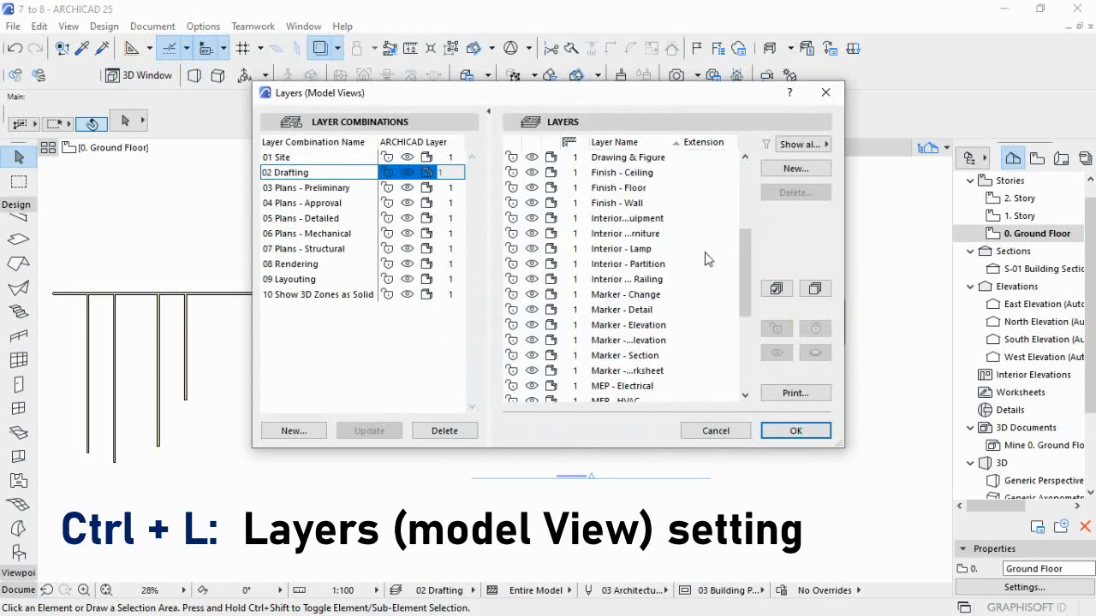
pyautogui.scroll(5, 704, 226)
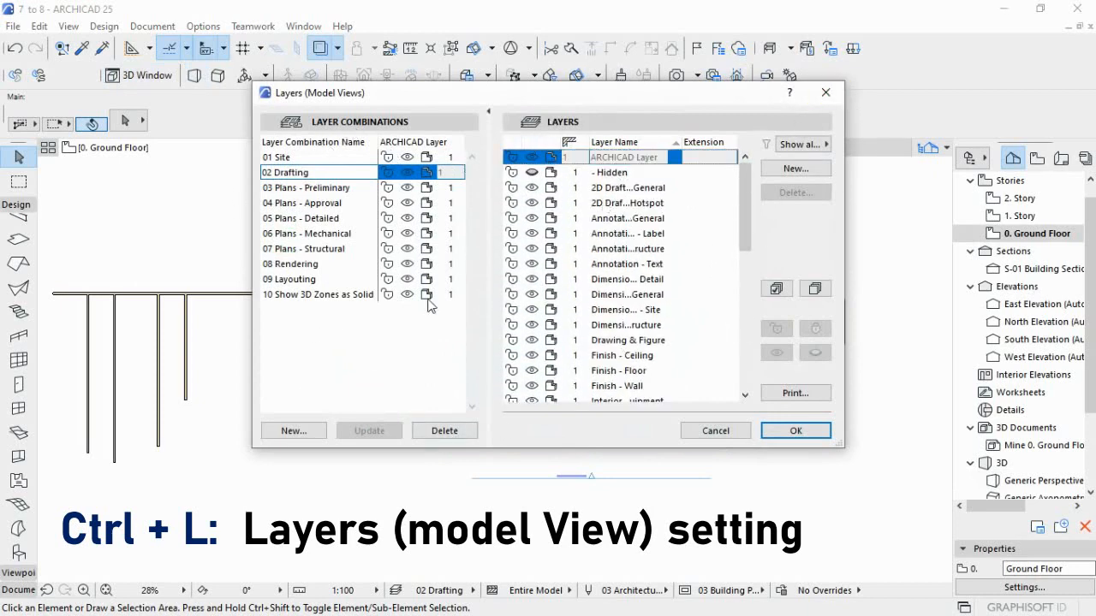
pyautogui.click(825, 91)
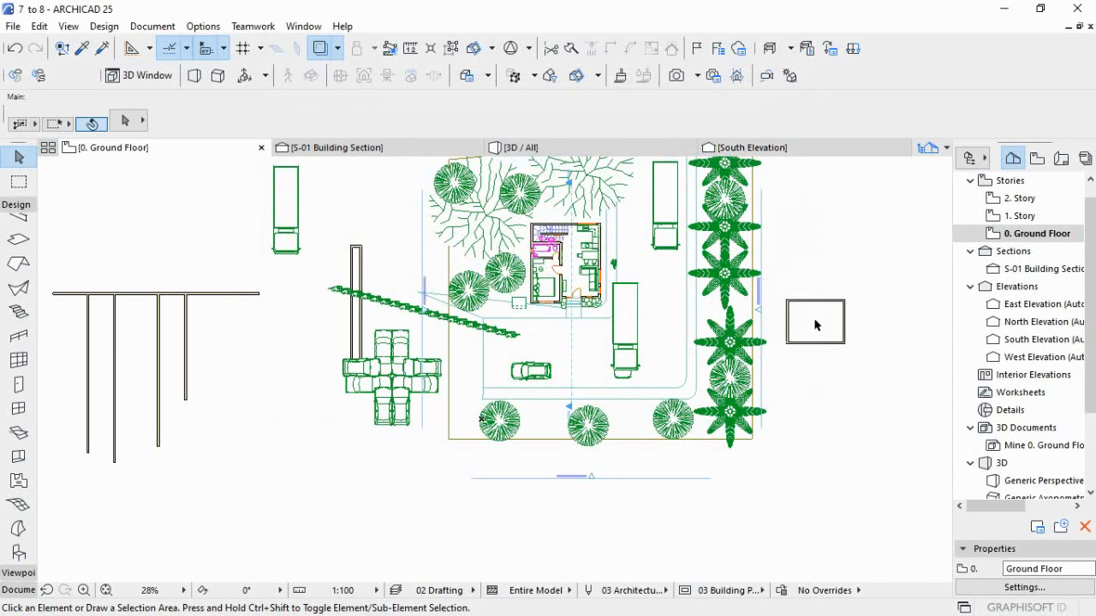
# - Save the ground floor plan as a view and place it as a drawing on the Sheet Index layout
pyautogui.scroll(2, 650, 326)
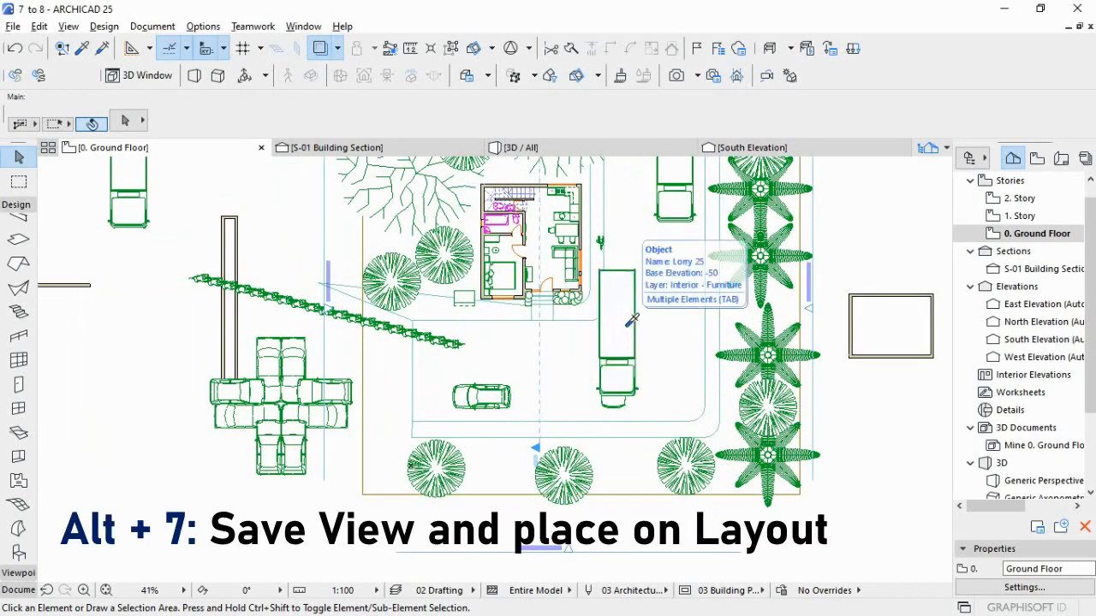
pyautogui.click(633, 320)
pyautogui.hotkey('alt', '7')
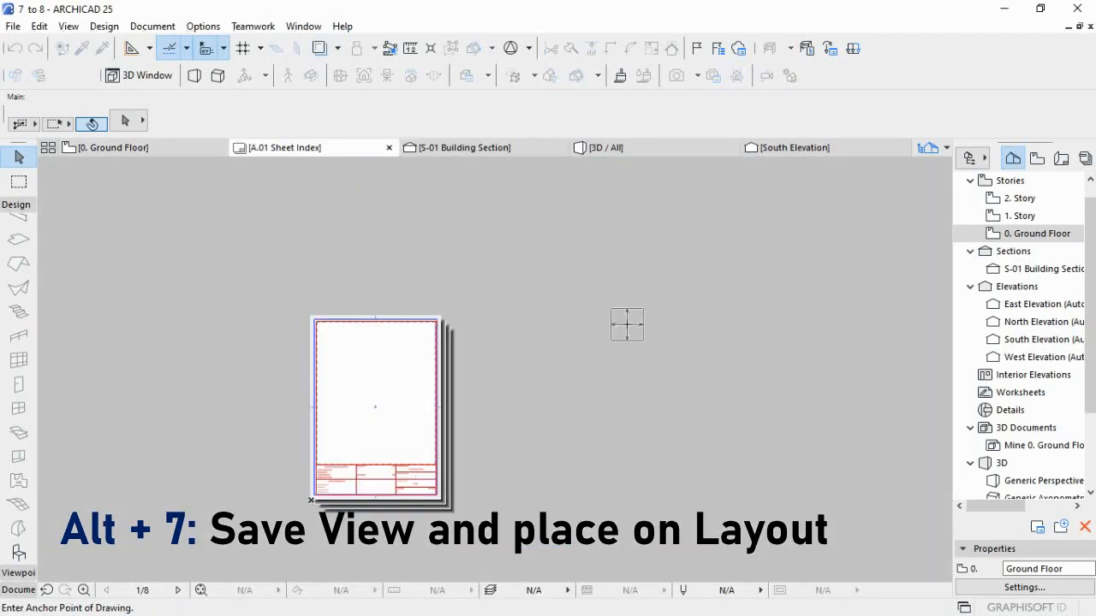
pyautogui.scroll(3, 386, 389)
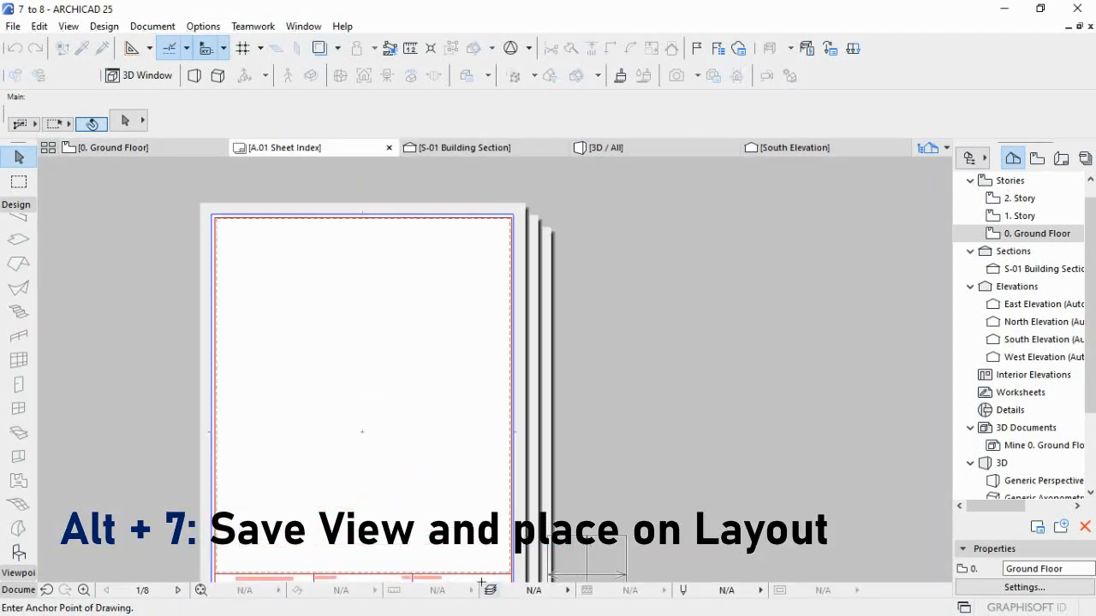
pyautogui.click(343, 446)
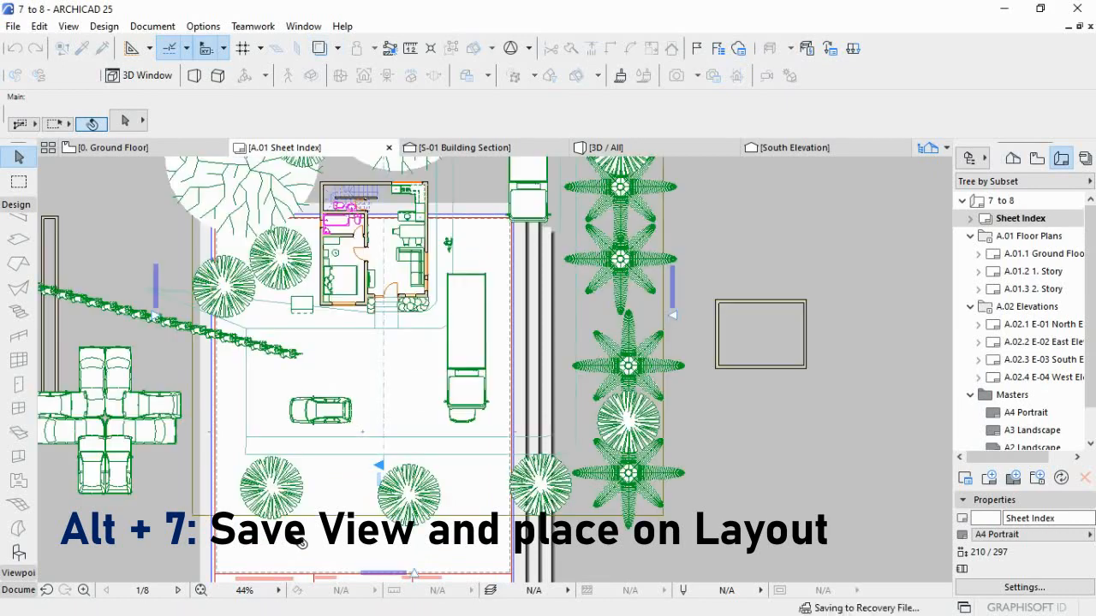
pyautogui.scroll(-3, 395, 426)
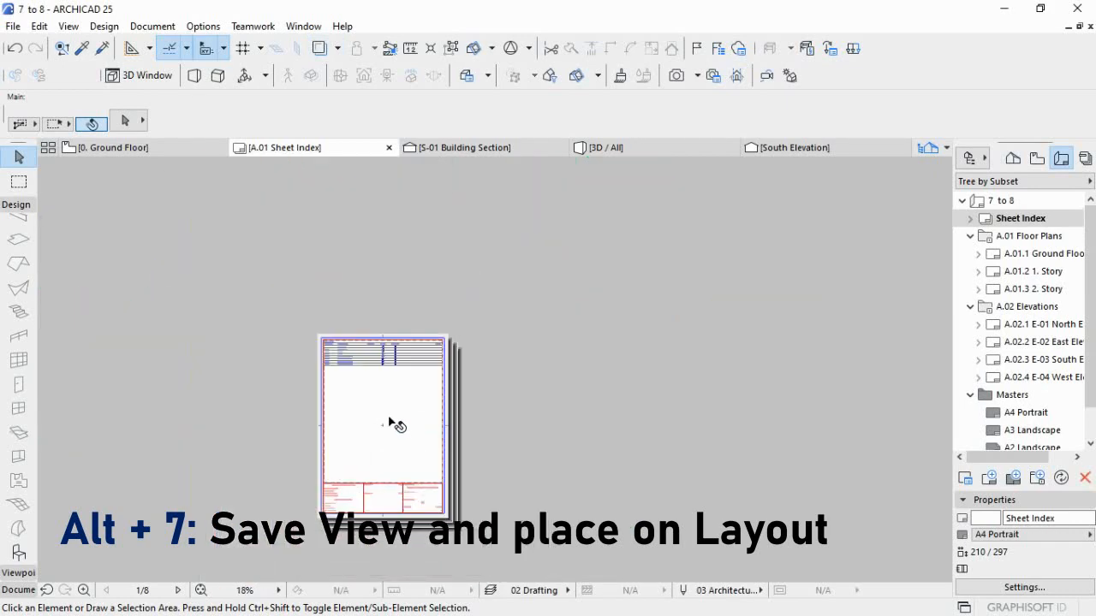
pyautogui.scroll(2, 395, 425)
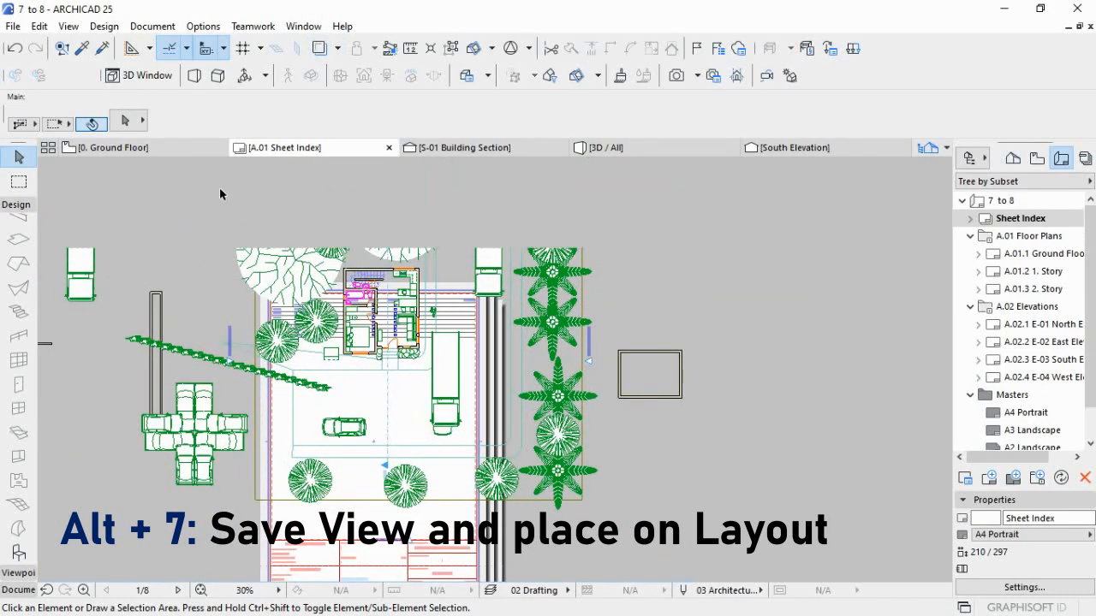
# - Return to the ground floor plan and run Send & Receive
pyautogui.click(111, 147)
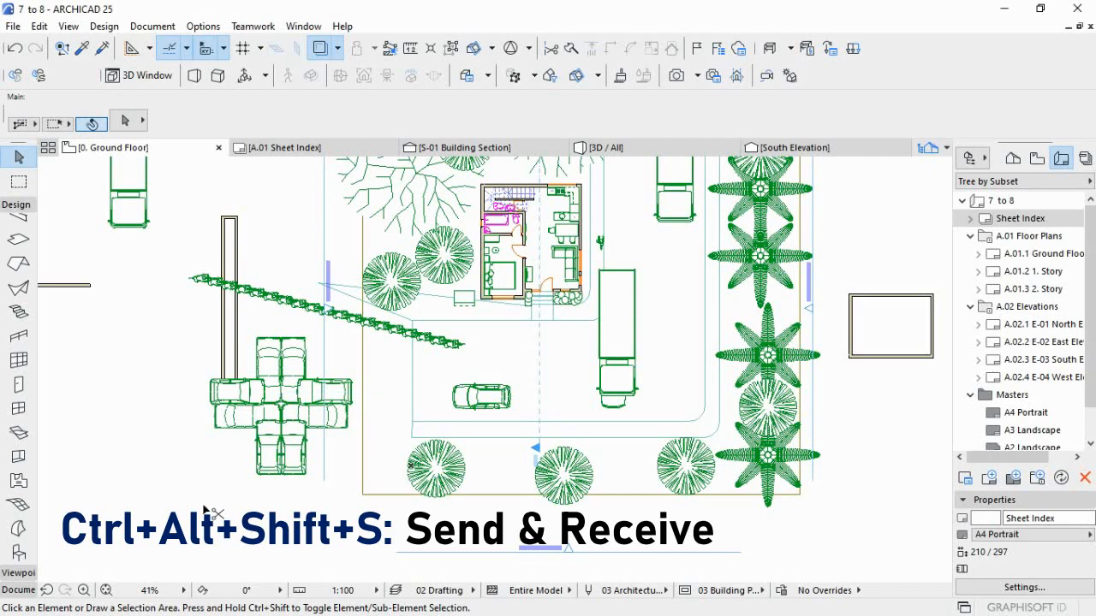
pyautogui.hotkey('ctrl', 'alt', 'shift', 's')
pyautogui.click(323, 399)
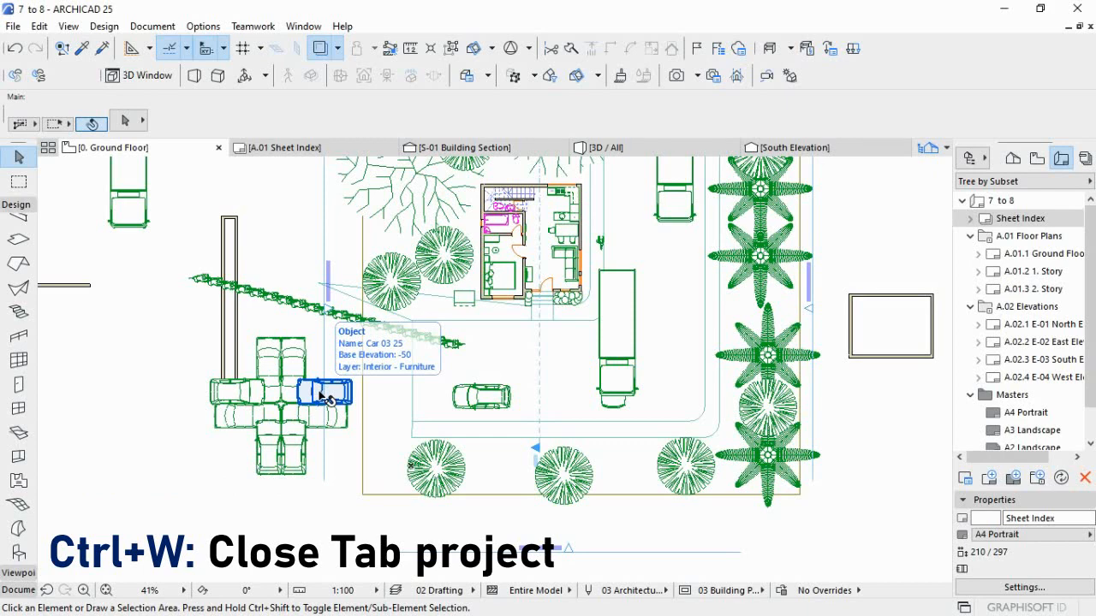
# - Close the open Sheet Index layout and S-01 Building Section views
pyautogui.click(277, 147)
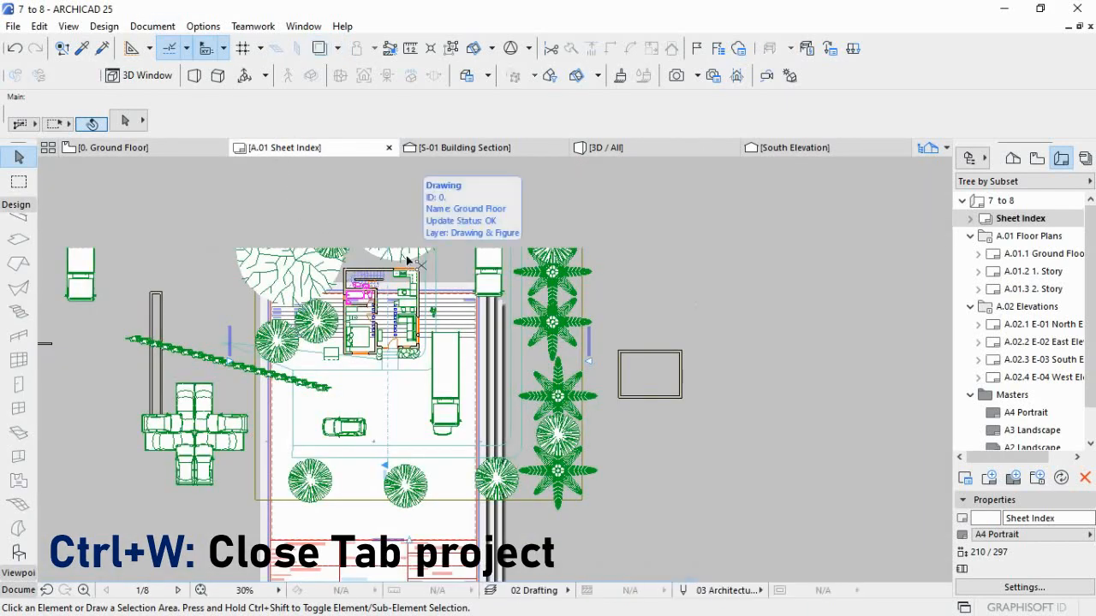
pyautogui.hotkey('ctrl', 'w')
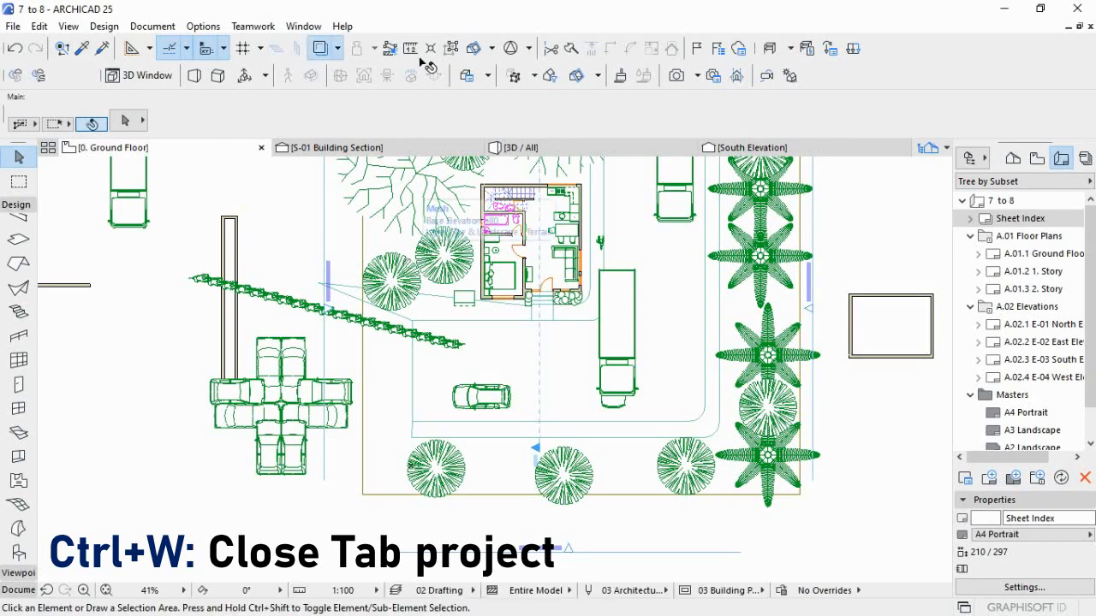
pyautogui.click(343, 152)
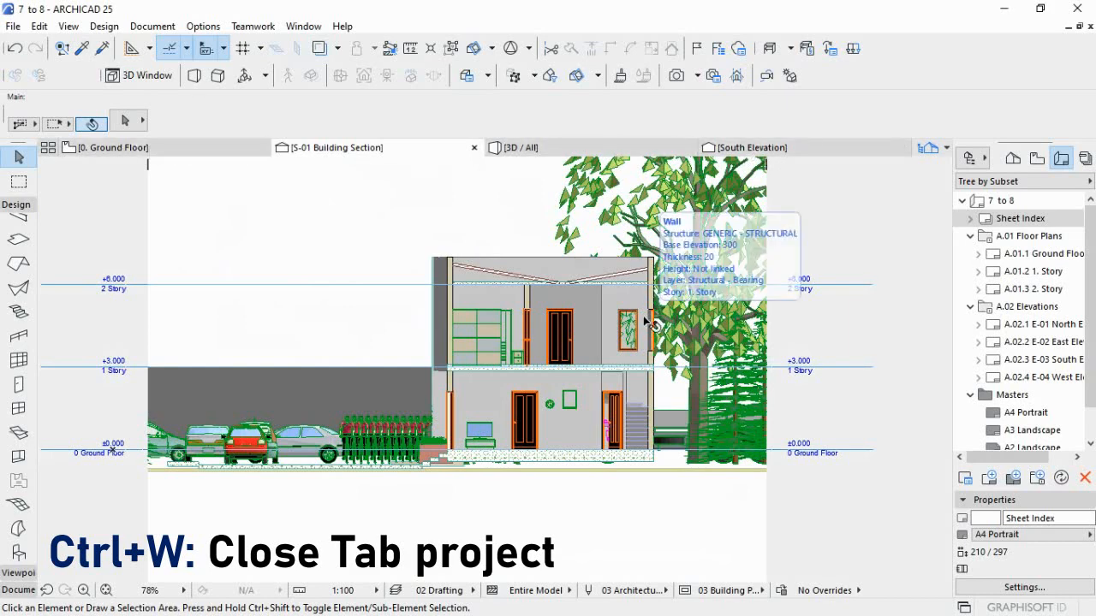
pyautogui.hotkey('ctrl', 'w')
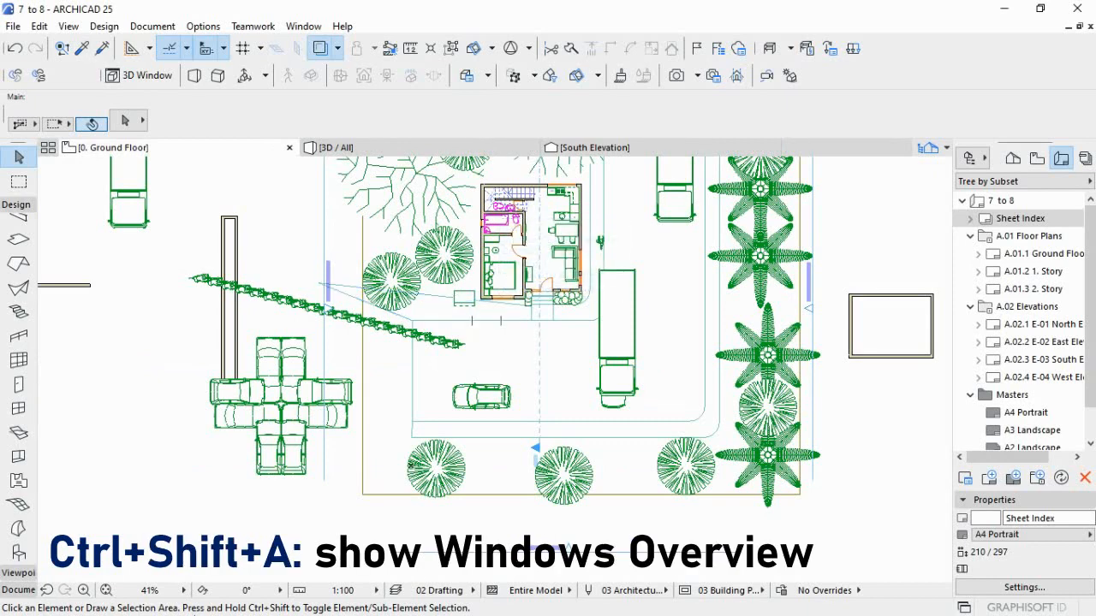
# - Show the overview of all open windows and return to the ground floor plan from it
pyautogui.click(549, 380)
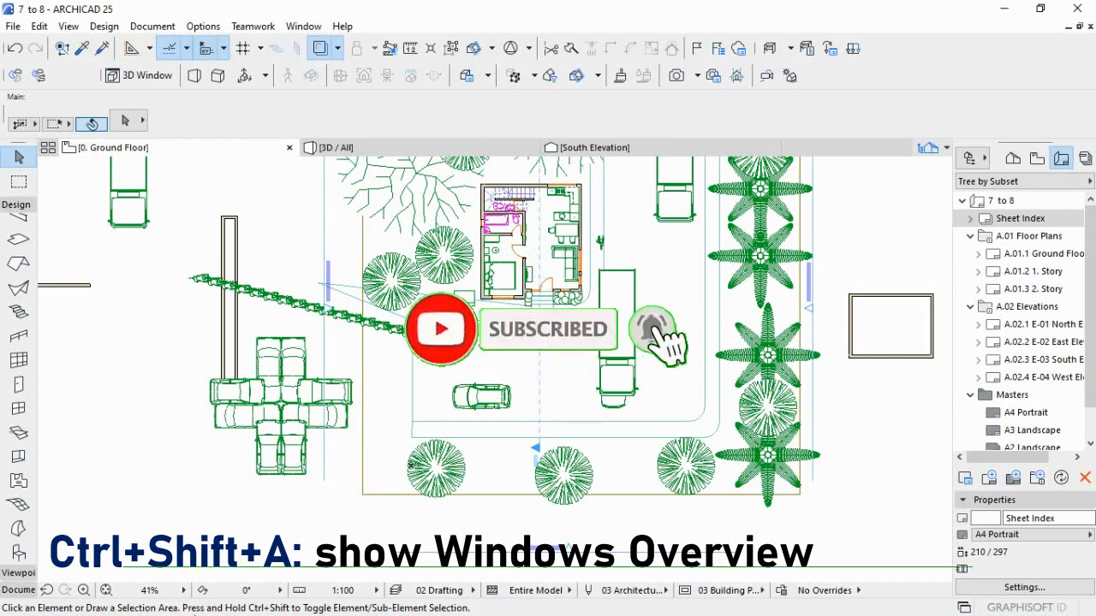
pyautogui.hotkey('ctrl', 'shift')
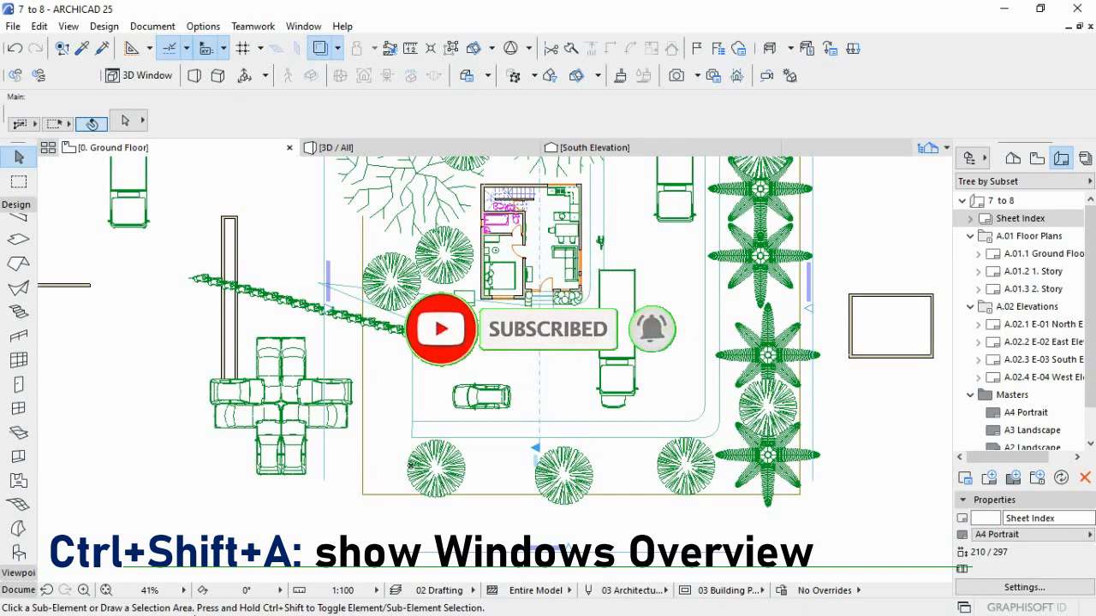
pyautogui.hotkey('ctrl', 'shift', 'a')
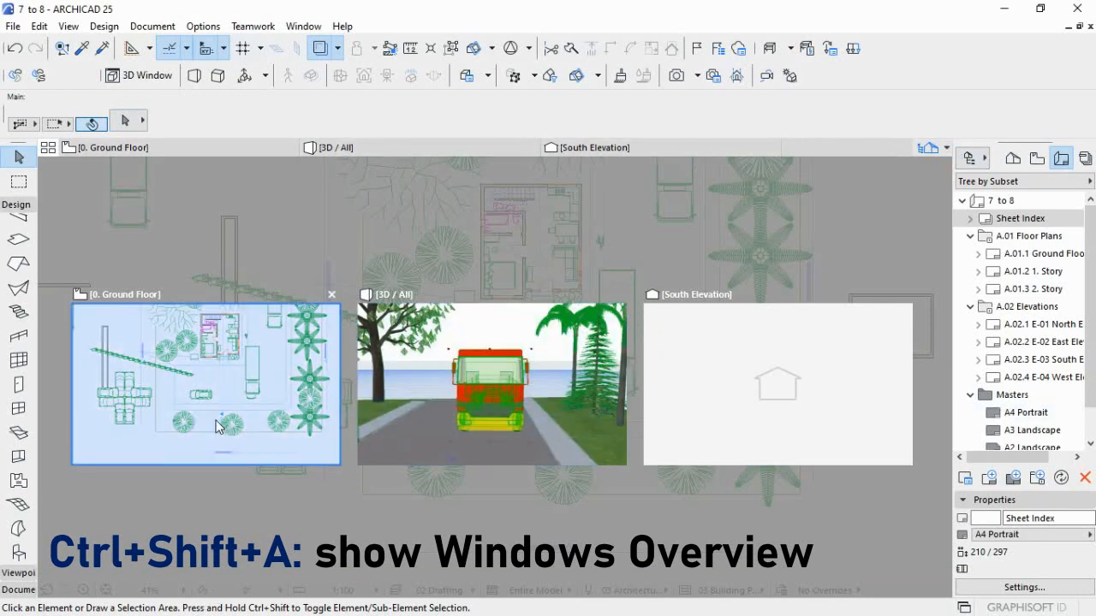
pyautogui.click(320, 374)
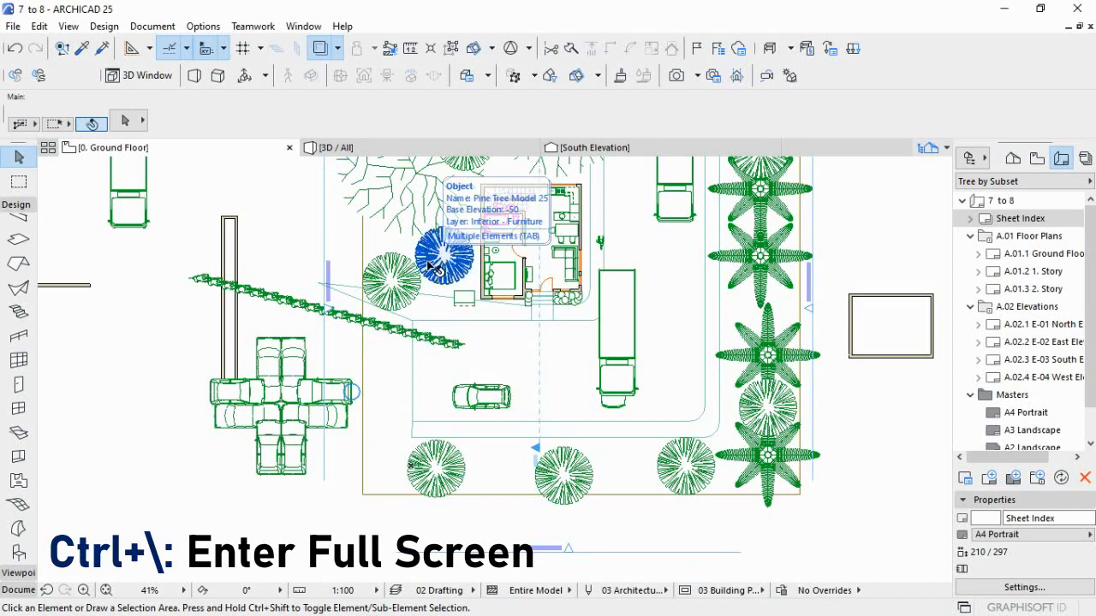
# - Cycle the highlight between the pine tree just west of the house and the terrain mesh beneath it
pyautogui.press('Tab')
pyautogui.press('Tab')
pyautogui.press('Tab')
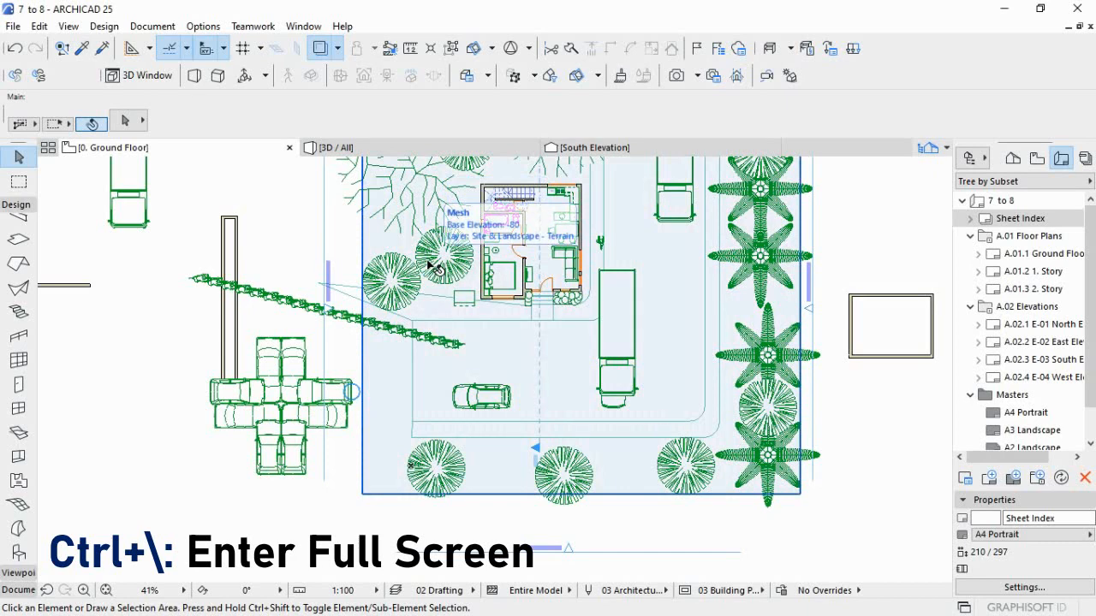
pyautogui.hotkey('ctrl', 'Up')
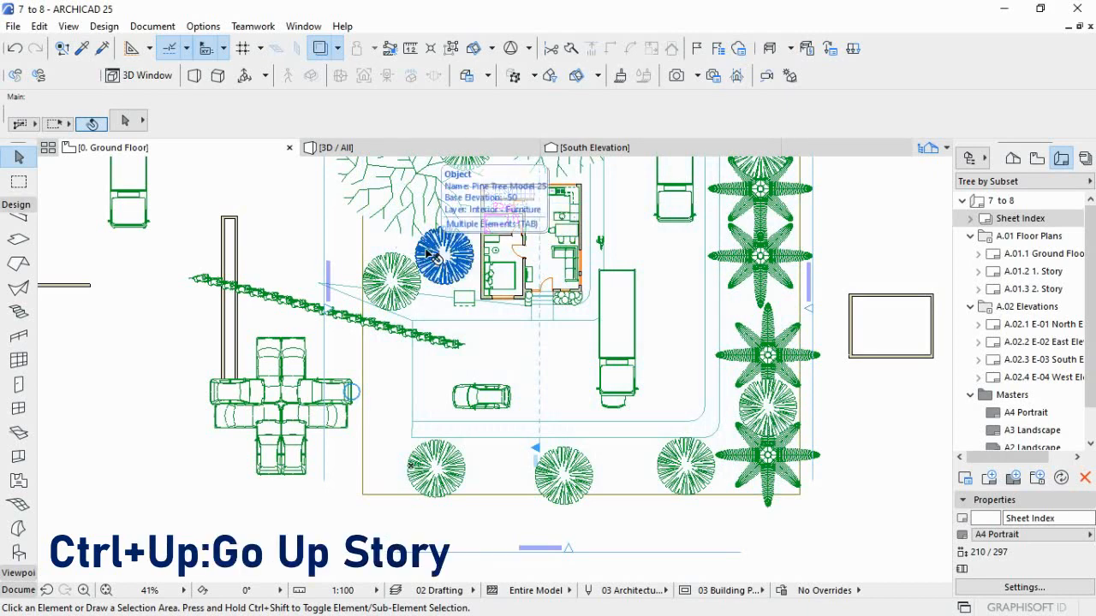
pyautogui.press('Tab')
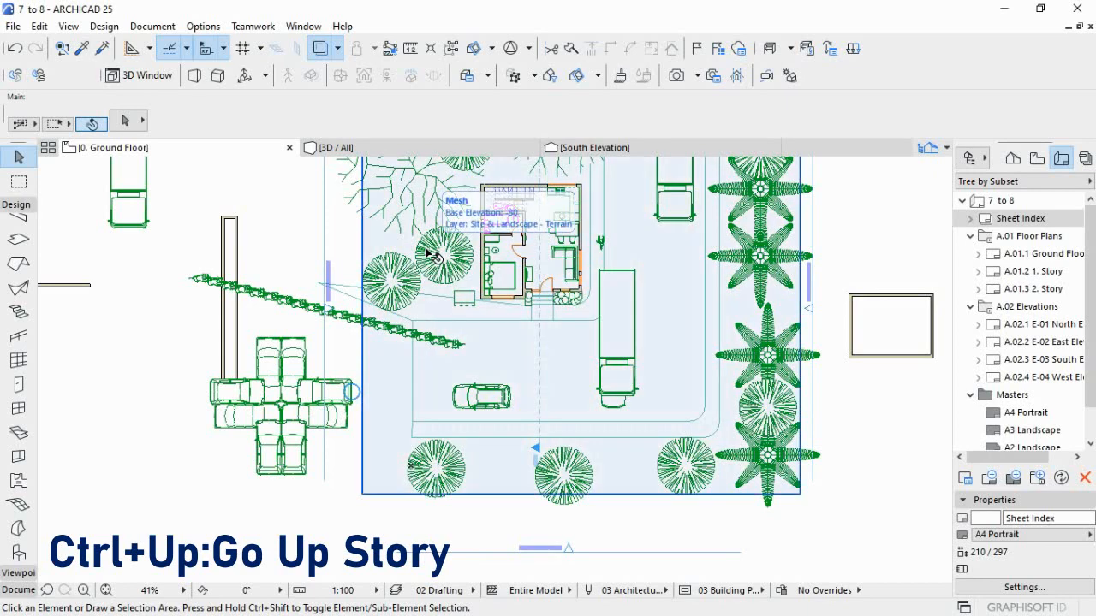
# - Go up to 1. Story and back down to the ground floor, decline creating a story below, and go up to 1. Story again
pyautogui.hotkey('ctrl', 'Up')
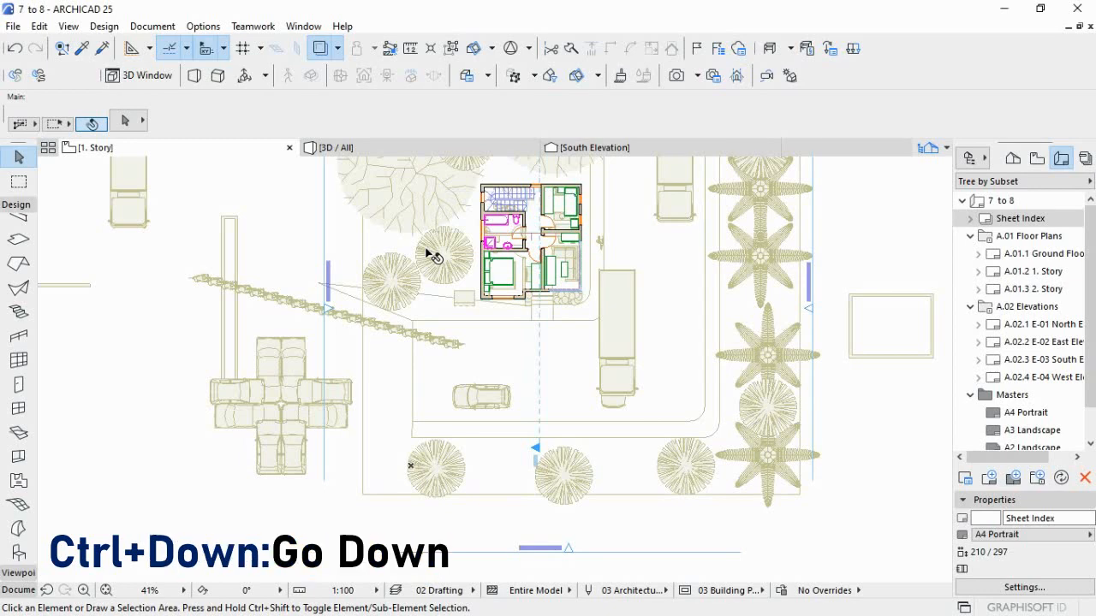
pyautogui.hotkey('ctrl', 'Down')
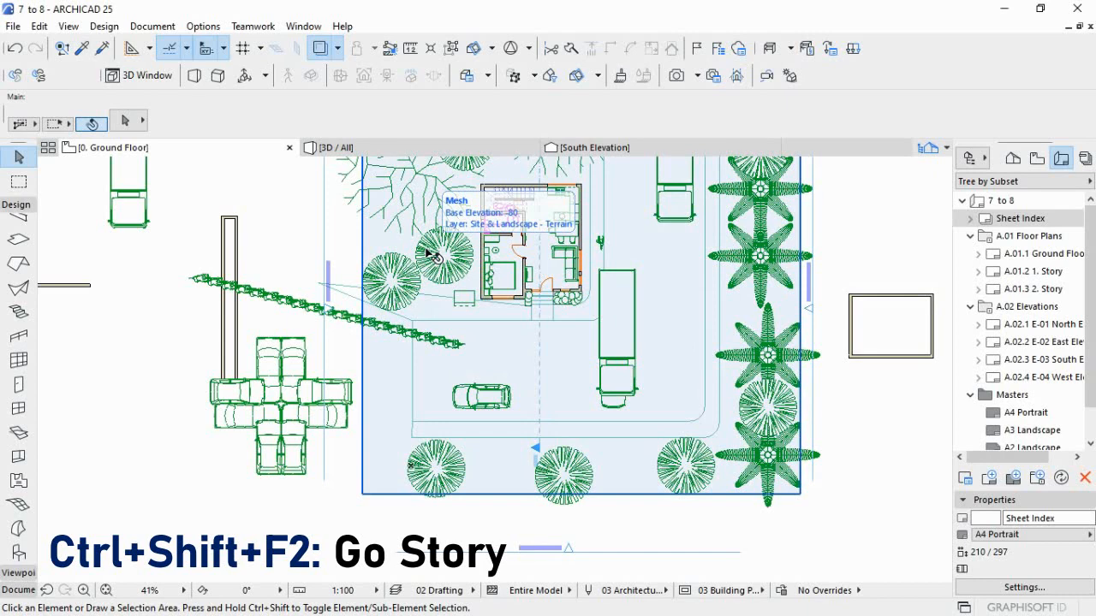
pyautogui.hotkey('ctrl', 'Down')
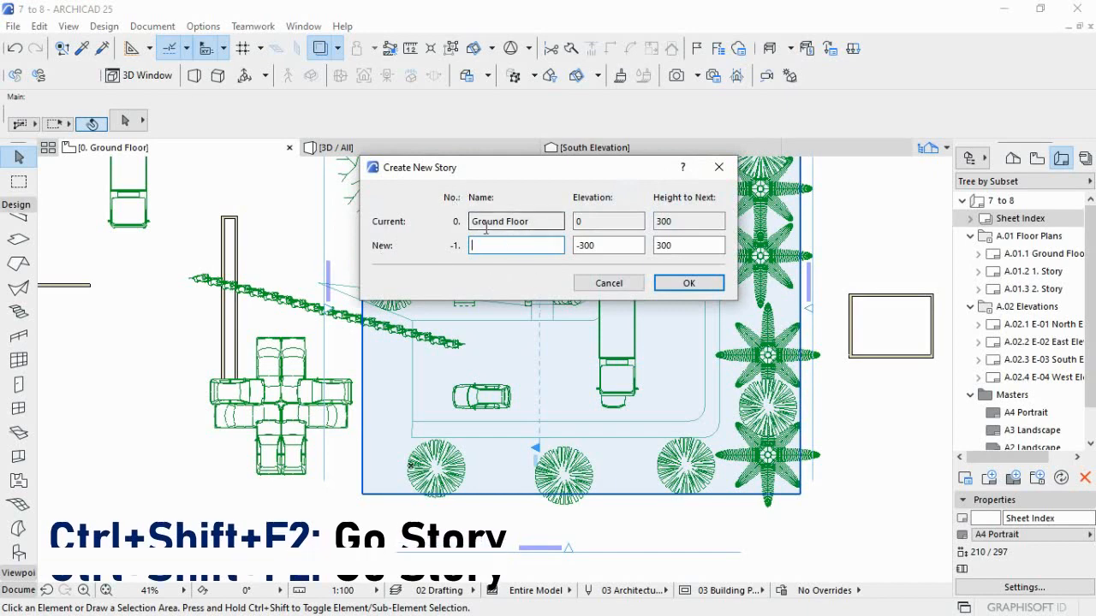
pyautogui.click(718, 170)
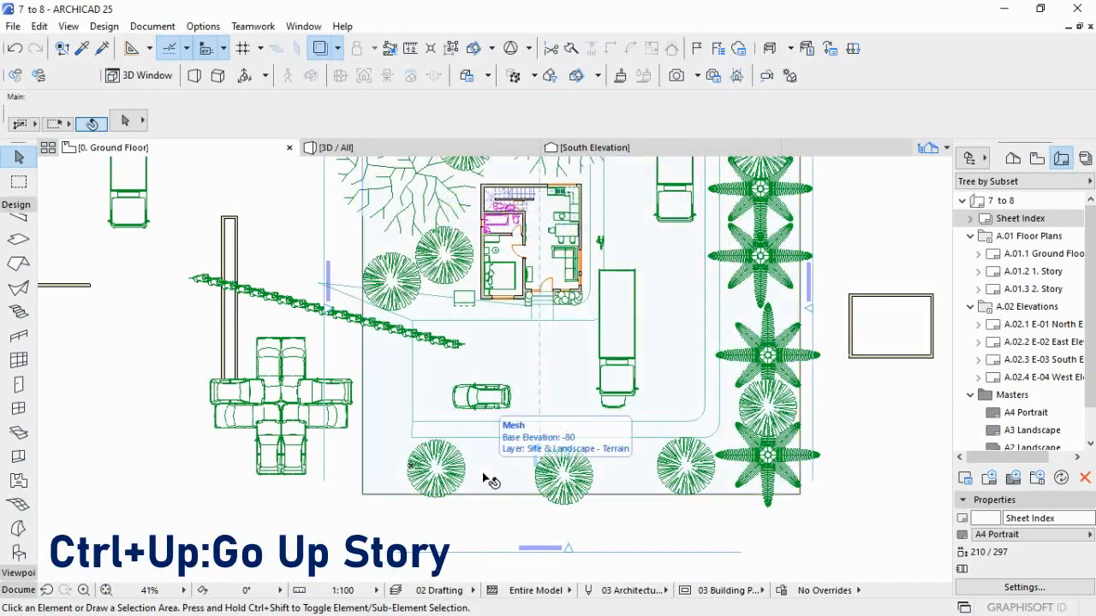
pyautogui.hotkey('ctrl', 'Up')
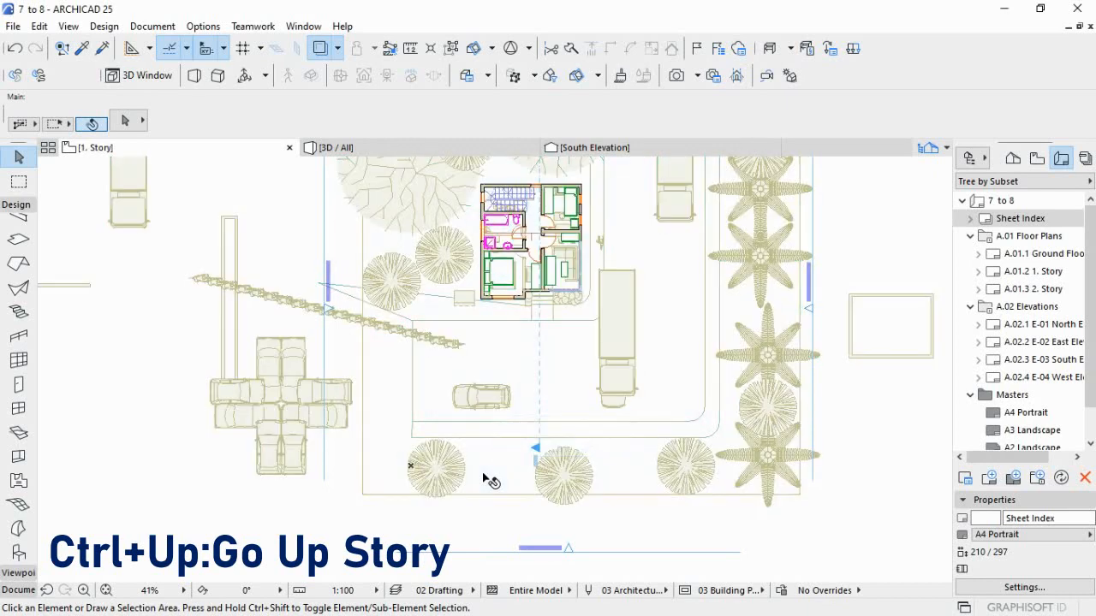
# - Go down to the ground floor, up to 2. Story and back to the ground floor, declining to create a story below it
pyautogui.hotkey('ctrl', 'Down')
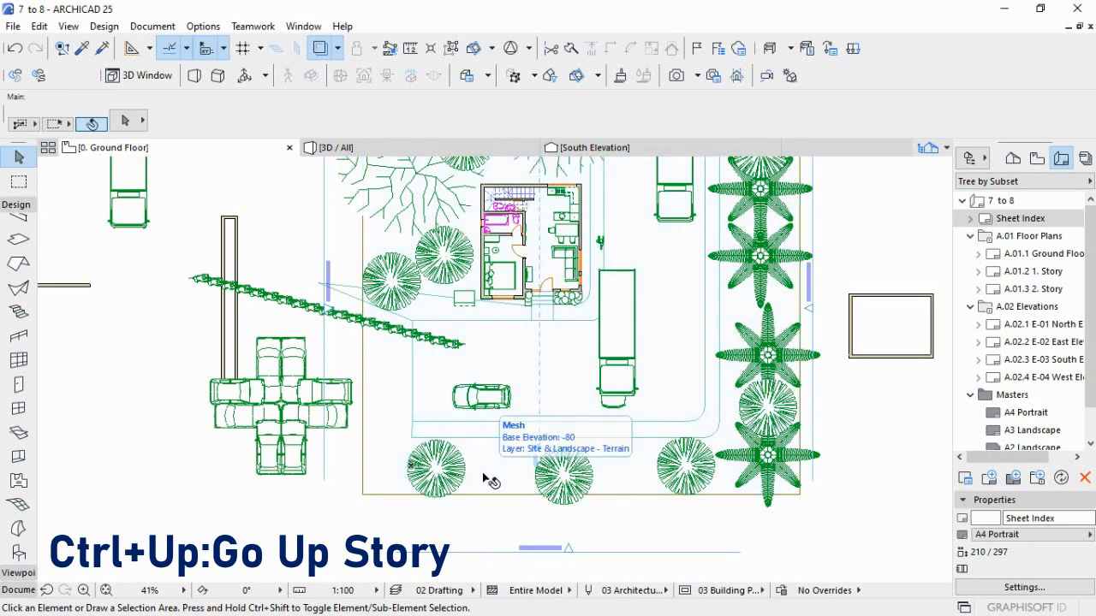
pyautogui.hotkey('ctrl', 'Up')
pyautogui.hotkey('ctrl', 'Up')
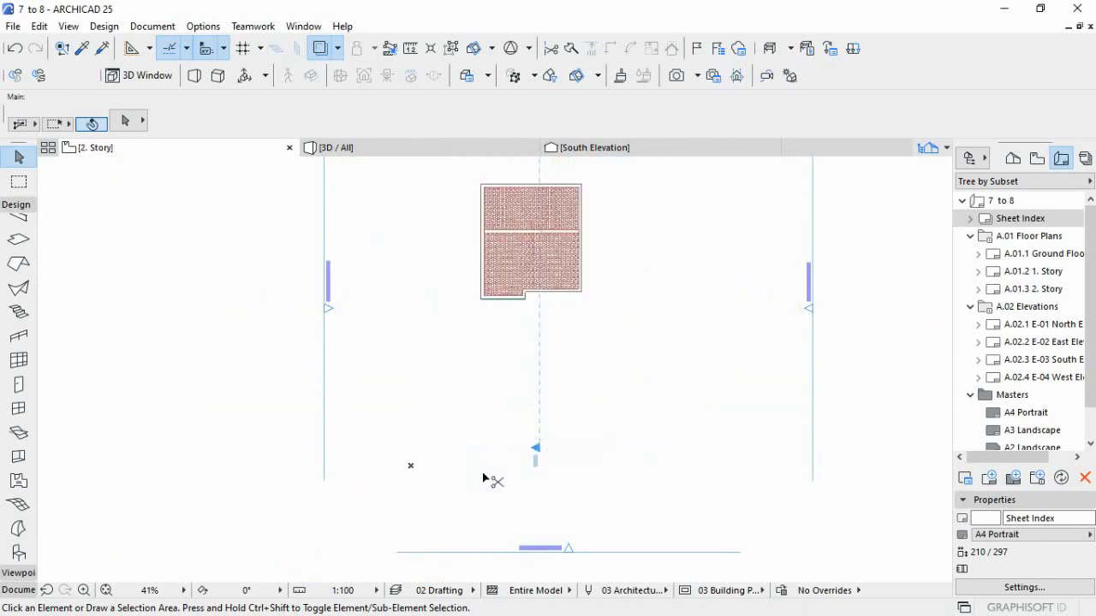
pyautogui.hotkey('ctrl', 'Down')
pyautogui.hotkey('ctrl', 'Down')
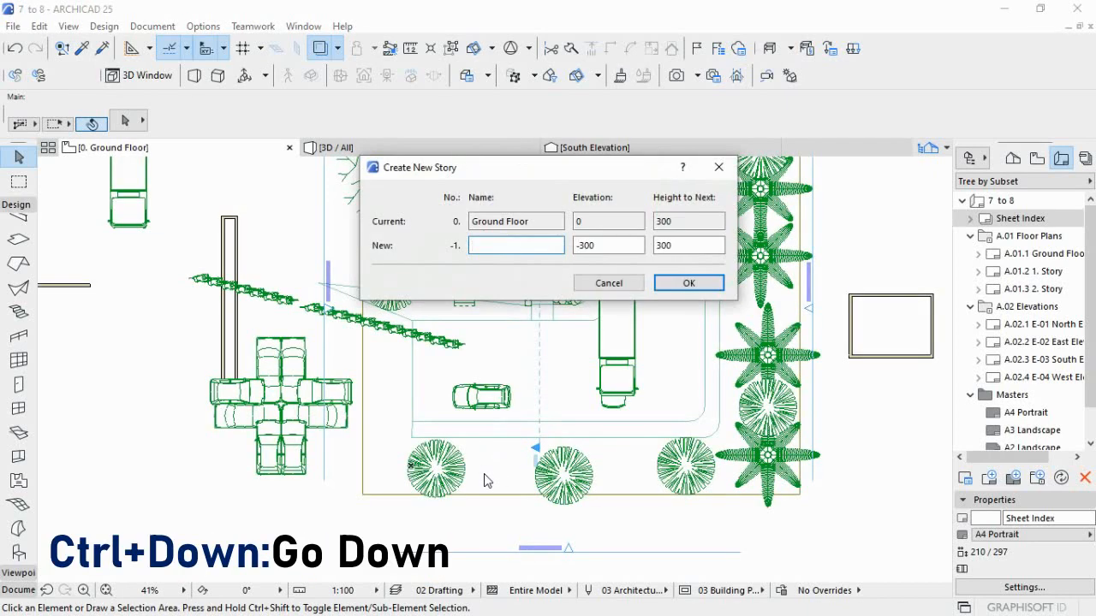
pyautogui.click(727, 168)
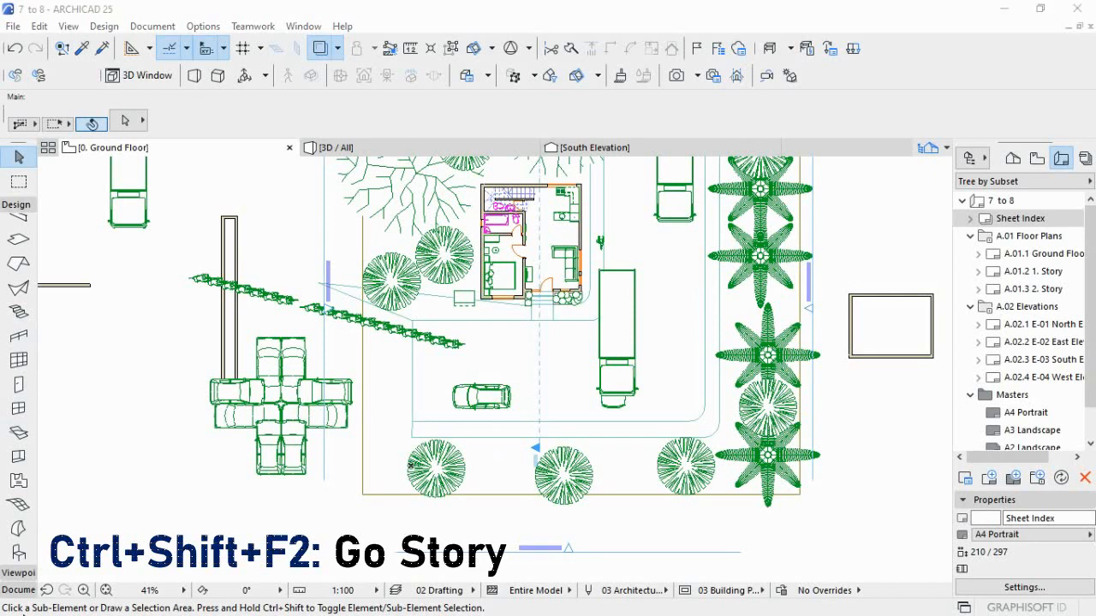
# - Go directly to story 1 by entering its number and go back down to the ground floor
pyautogui.hotkey('ctrl', 'shift', 'F2')
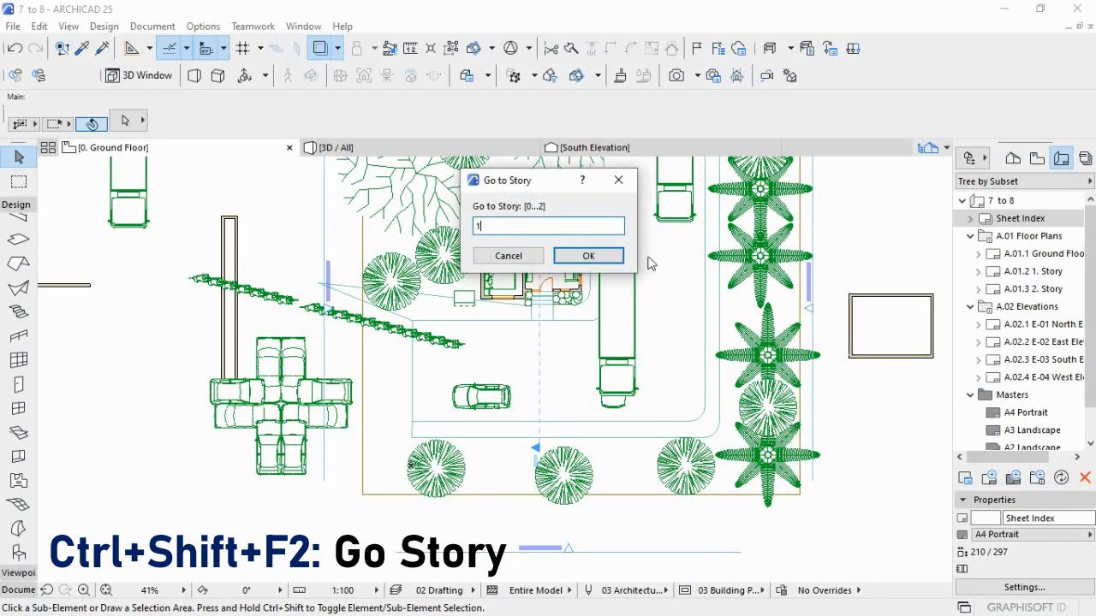
pyautogui.click(565, 256)
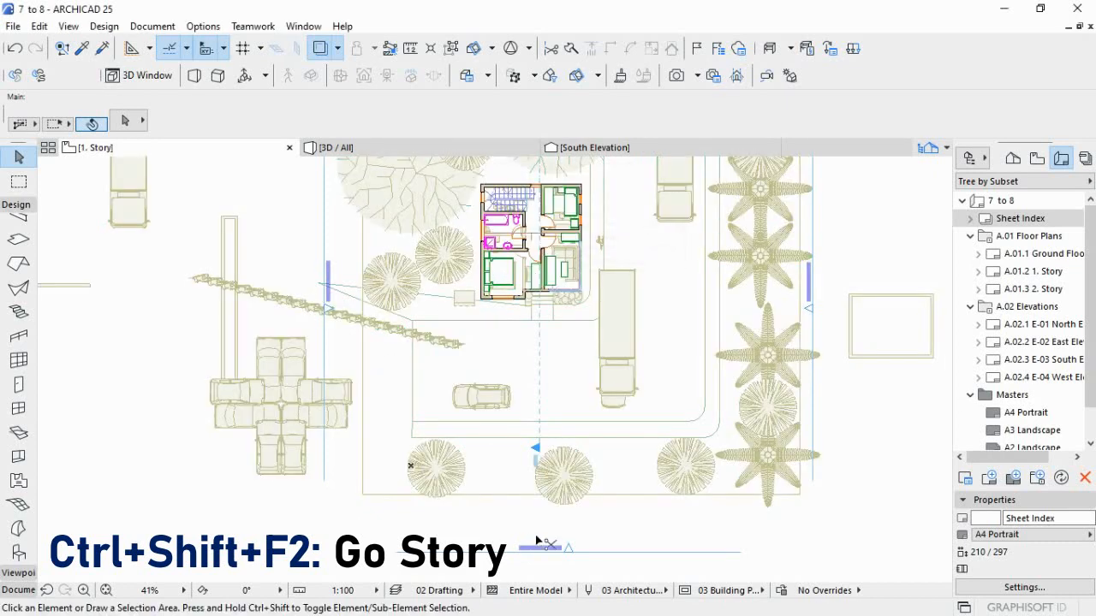
pyautogui.hotkey('ctrl', 'Down')
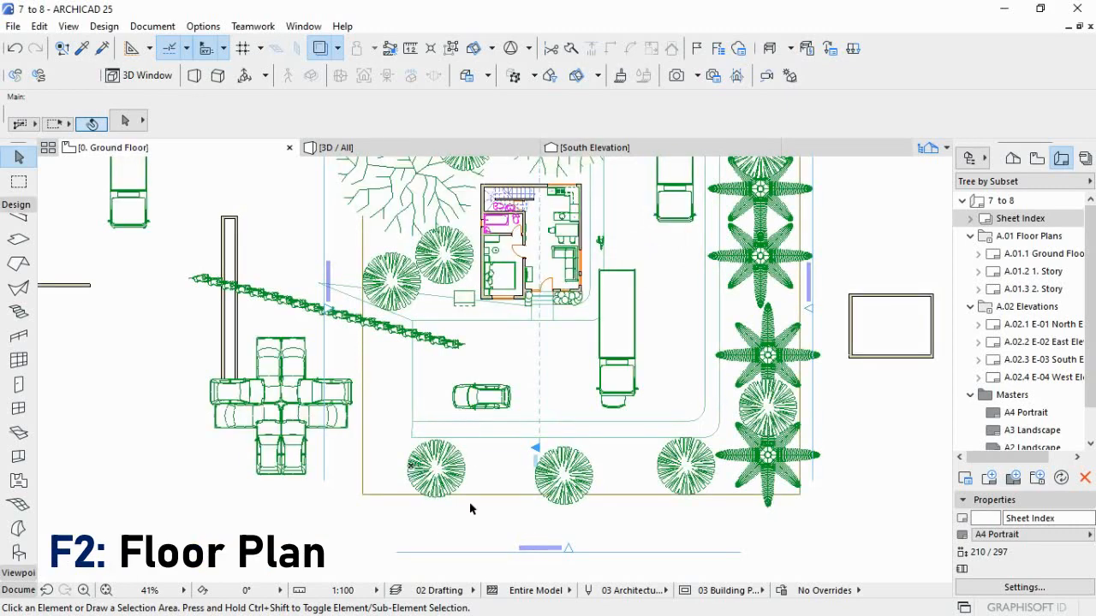
# - Switch to the 3D / All view and return to the ground floor plan
pyautogui.click(377, 150)
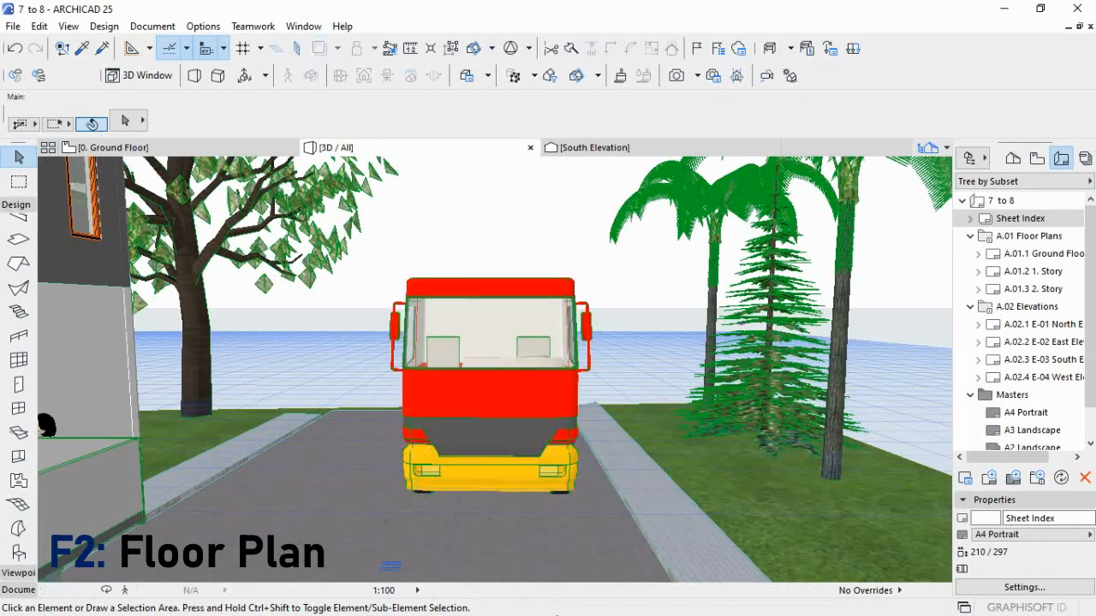
pyautogui.press('F2')
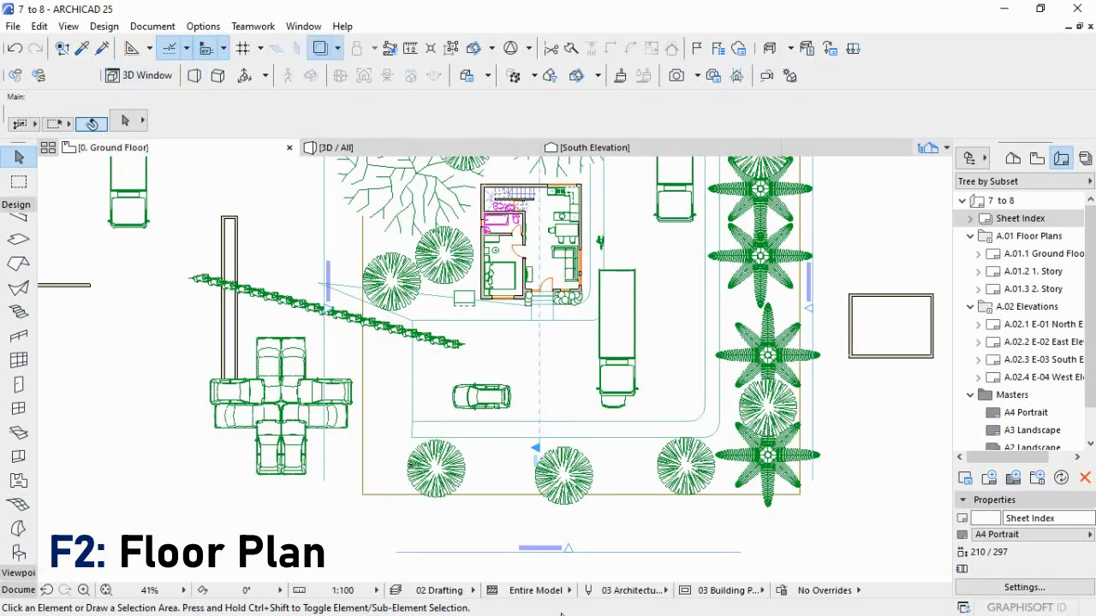
# - Go to the first layout, A.01 Sheet Index, and the last layout, A.02.4 E-04 West Elevation, and return to the ground floor plan
pyautogui.hotkey('ctrl', 'shift', 'Left')
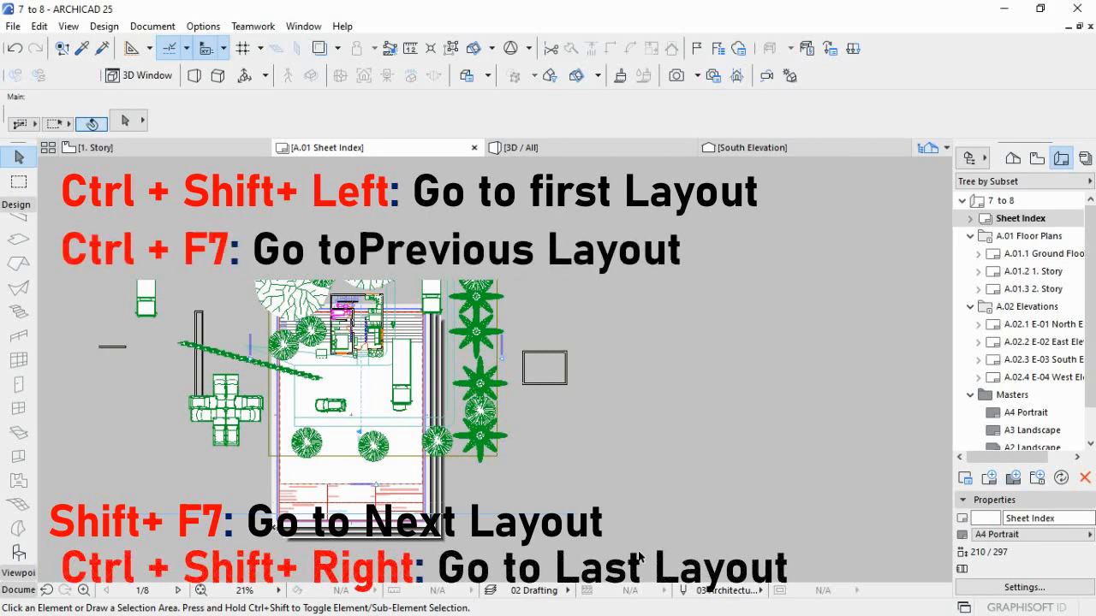
pyautogui.hotkey('ctrl', 'shift', 'Right')
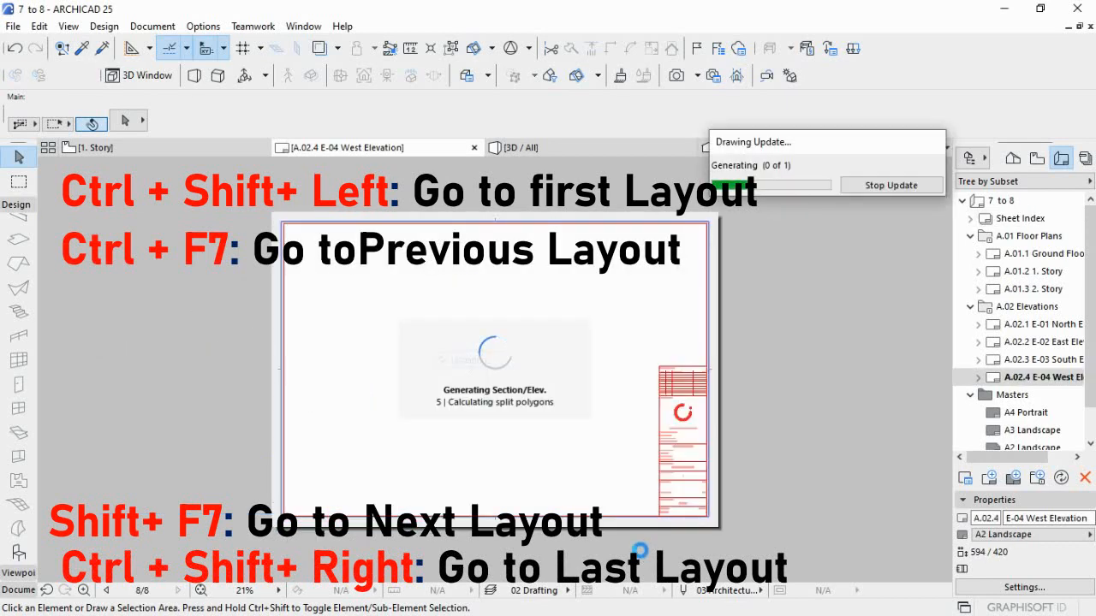
pyautogui.hotkey('ctrl', 'shift', 'Left')
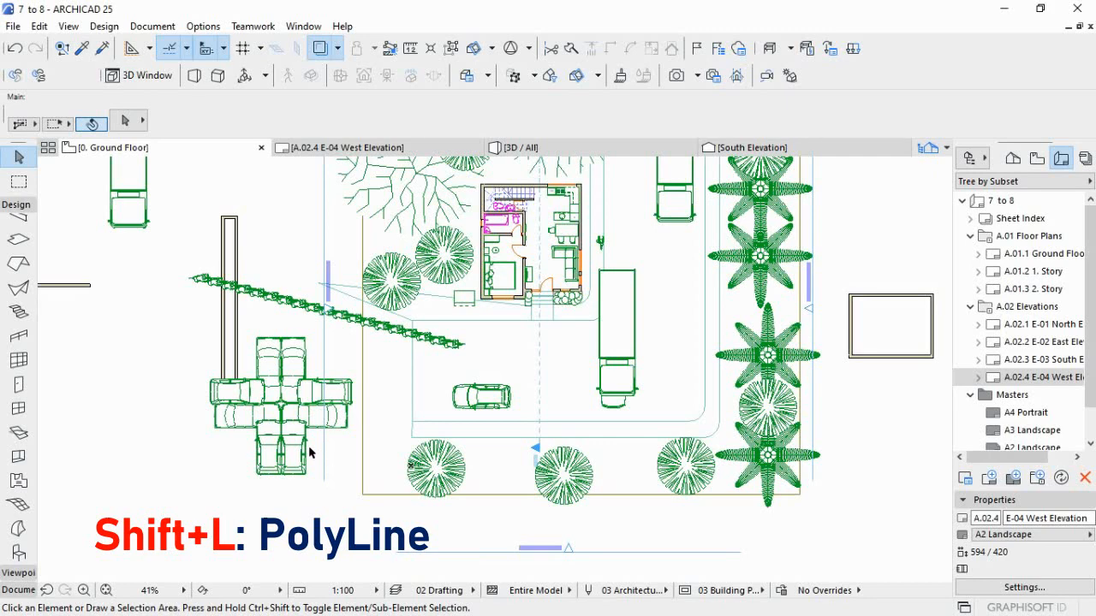
# - Draw an open, irregular polyline with eight nodes west of the house, beside the group of parked cars, using the default Polyline settings
pyautogui.hotkey('shift', 'l')
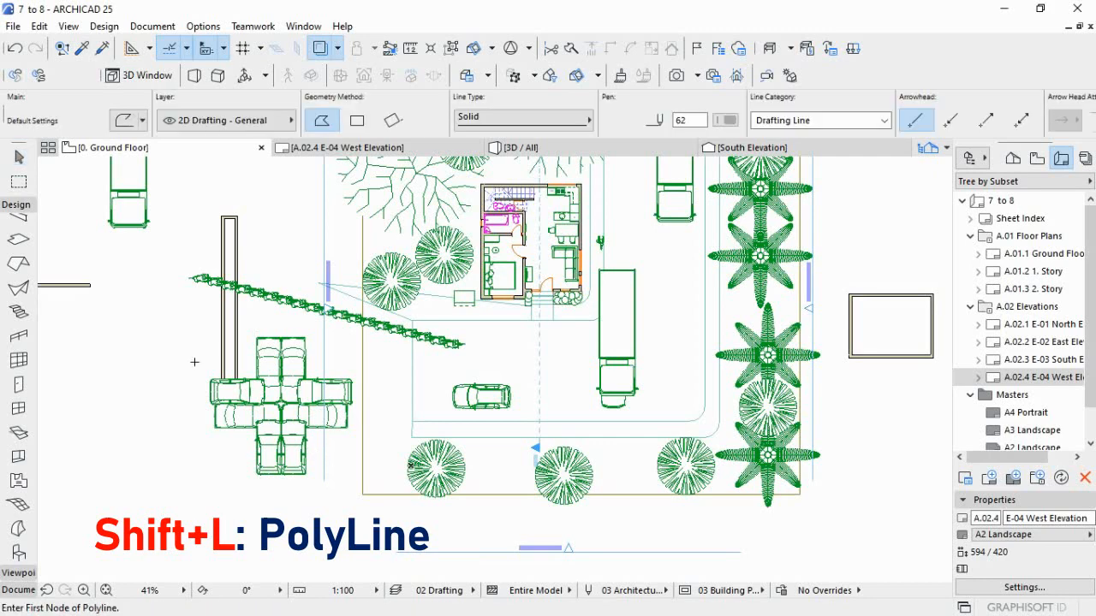
pyautogui.click(105, 393)
pyautogui.click(124, 313)
pyautogui.click(147, 352)
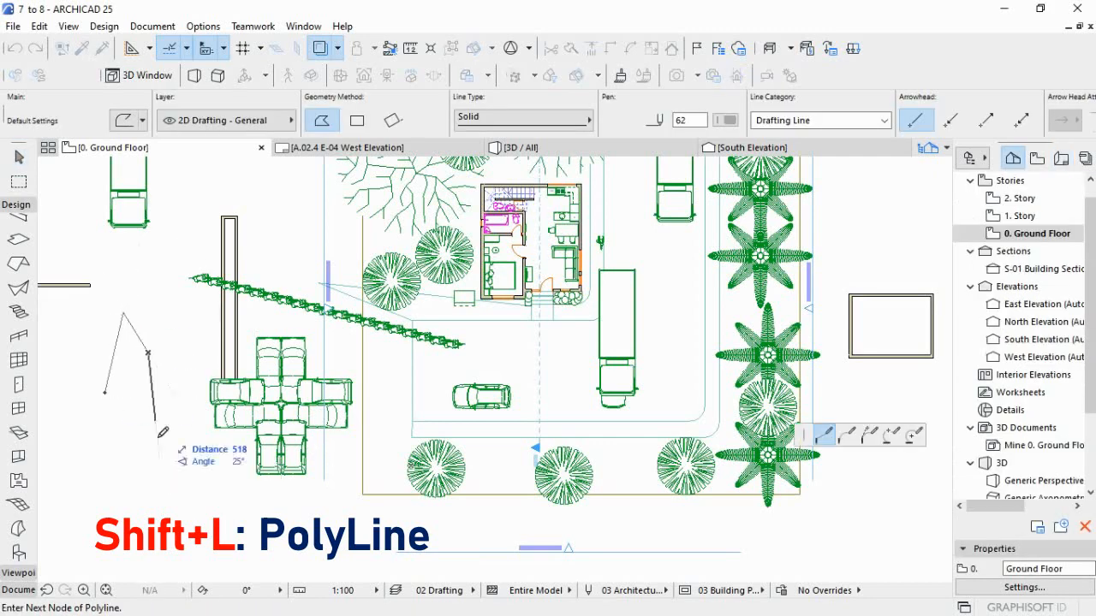
pyautogui.click(149, 483)
pyautogui.click(218, 505)
pyautogui.click(192, 334)
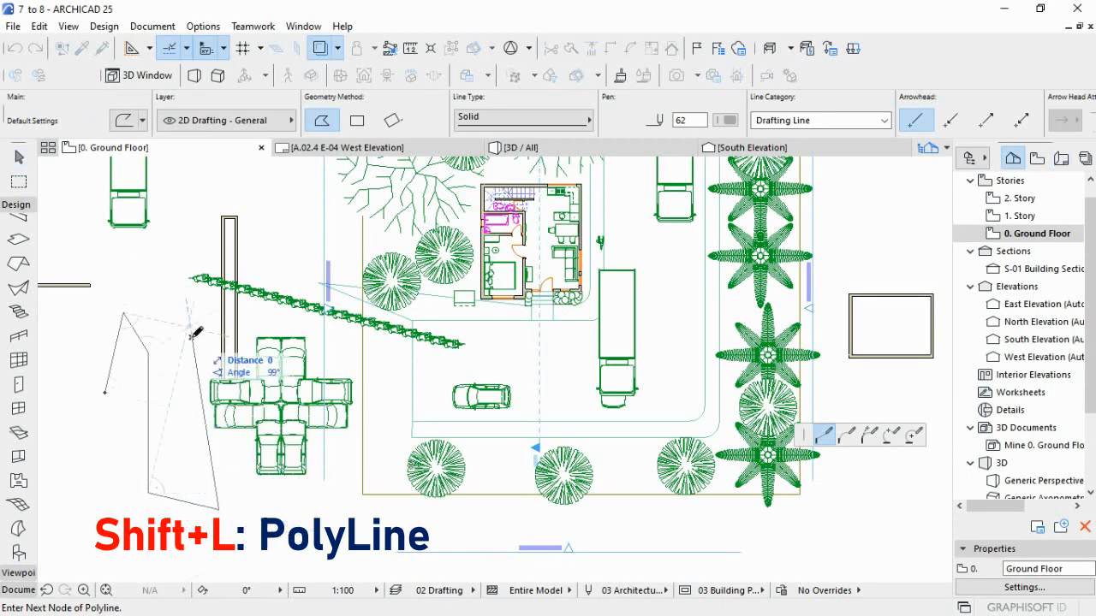
pyautogui.click(165, 269)
pyautogui.click(195, 209)
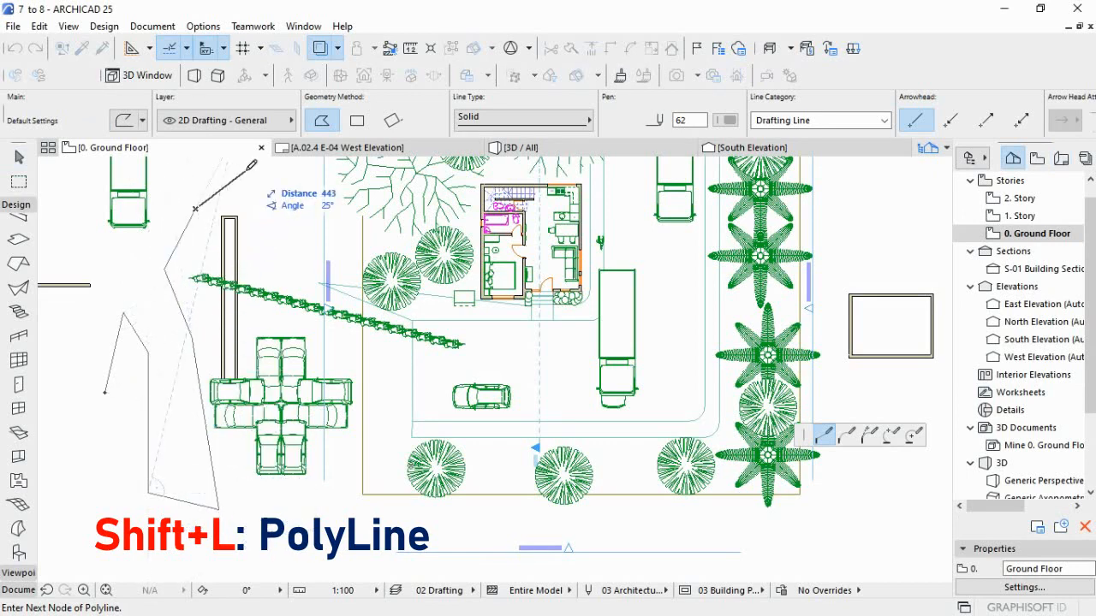
pyautogui.rightClick(253, 164)
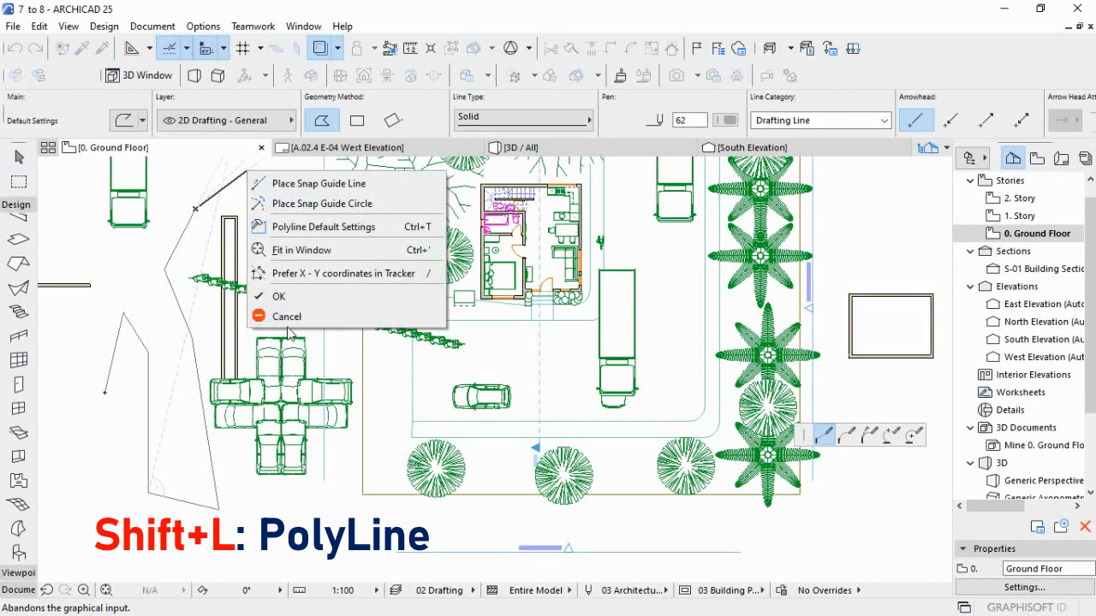
pyautogui.click(297, 295)
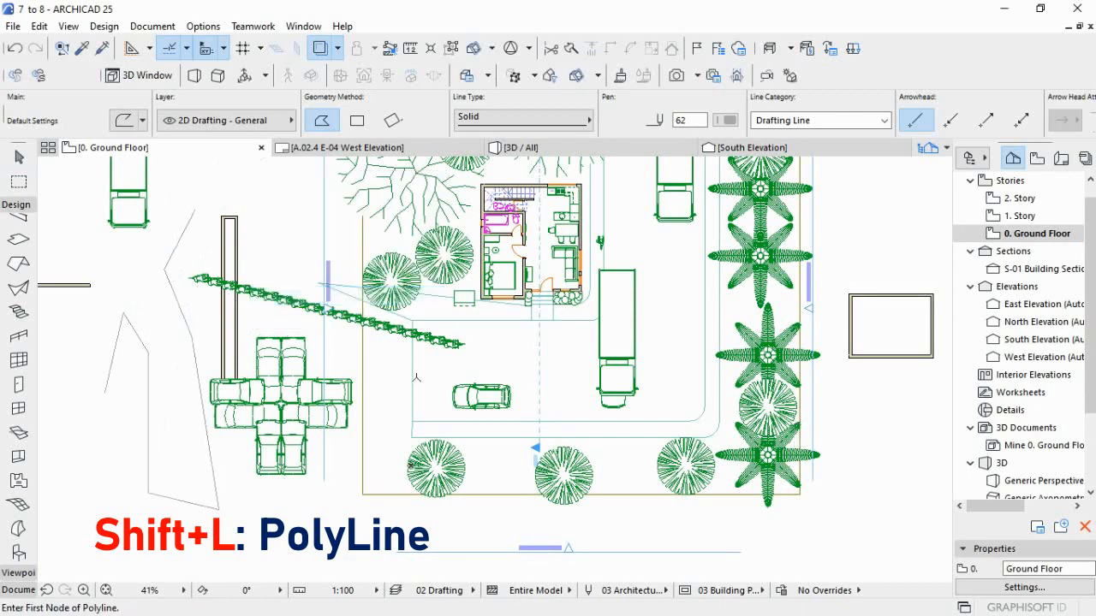